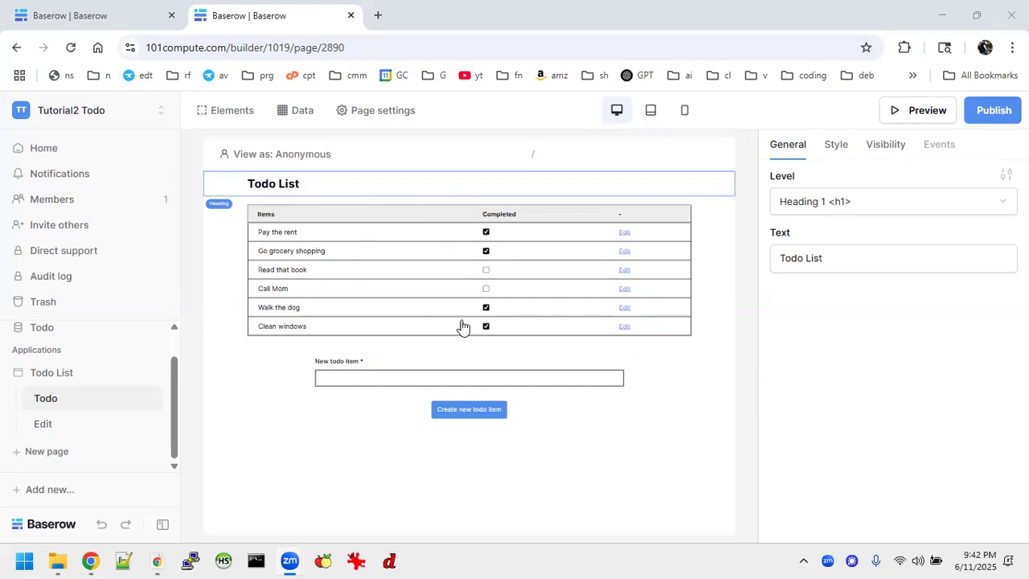
Check the Todo page's List multiple rows data source, then bring up the Publish options
click(521, 414)
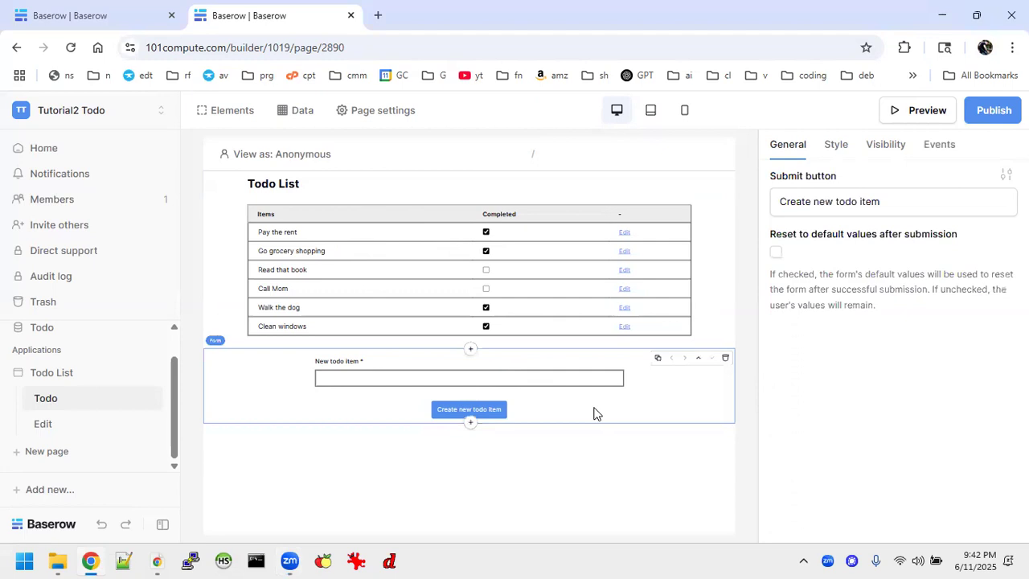
click(295, 110)
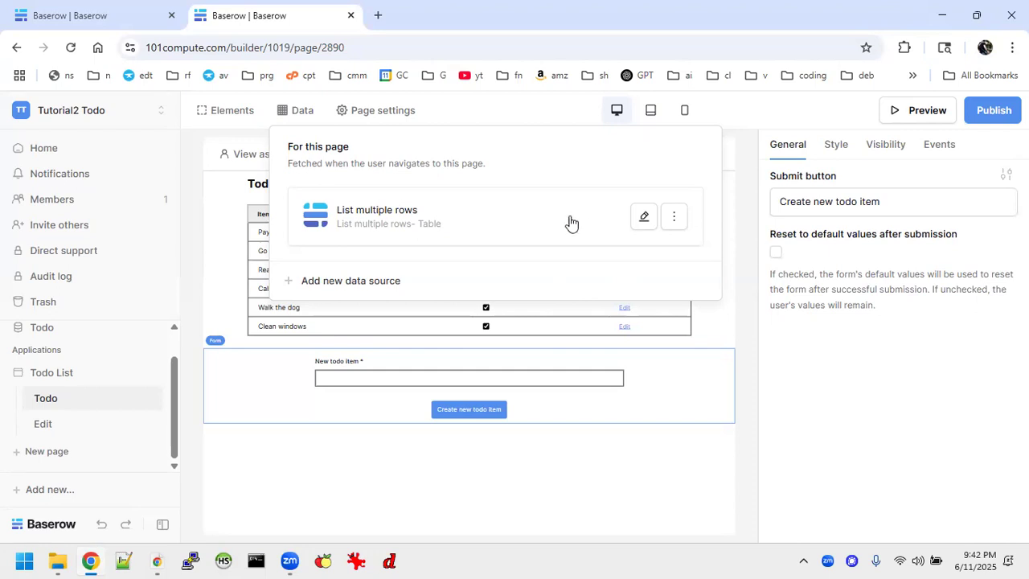
click(387, 431)
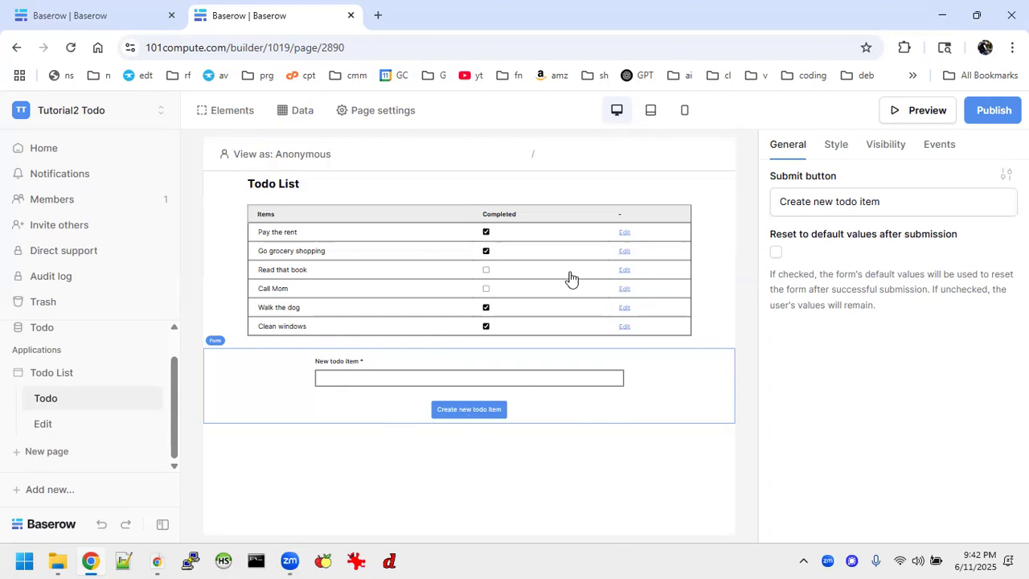
click(994, 111)
Publish the app, open the live site, and add the test item 'lkdjsfgsfg'
click(679, 314)
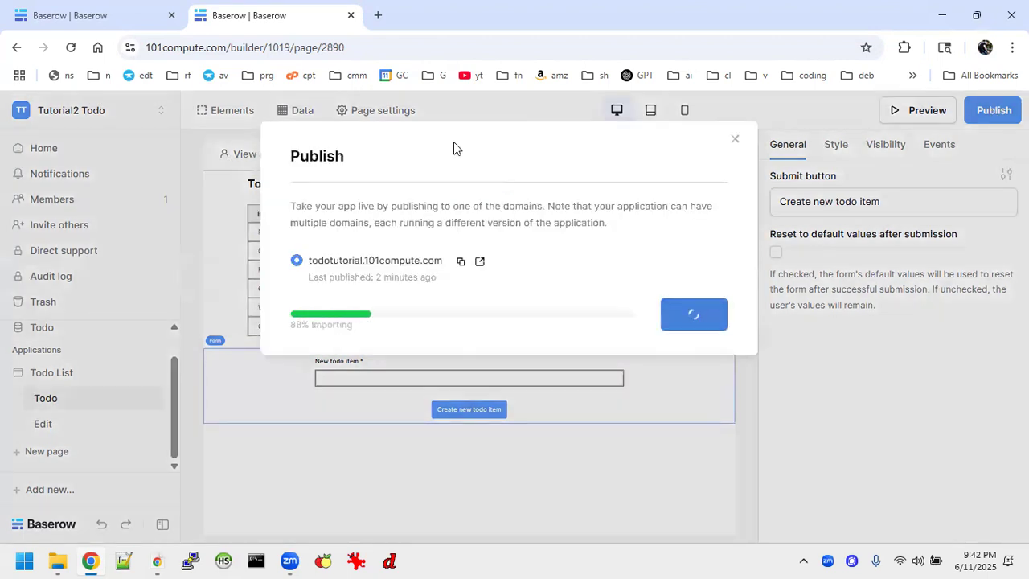
click(358, 366)
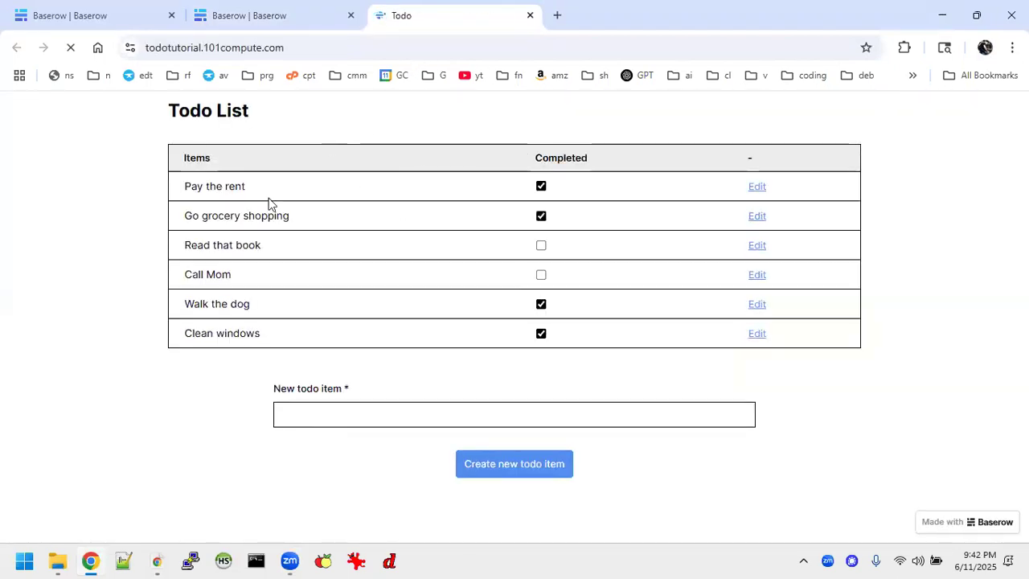
click(400, 418)
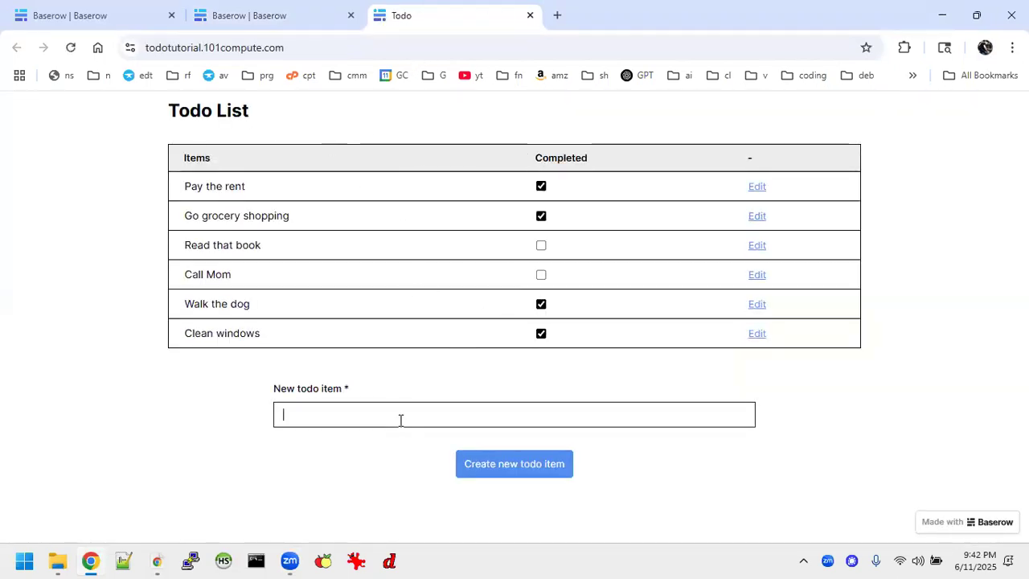
text(lkdjsfgsfg)
click(498, 466)
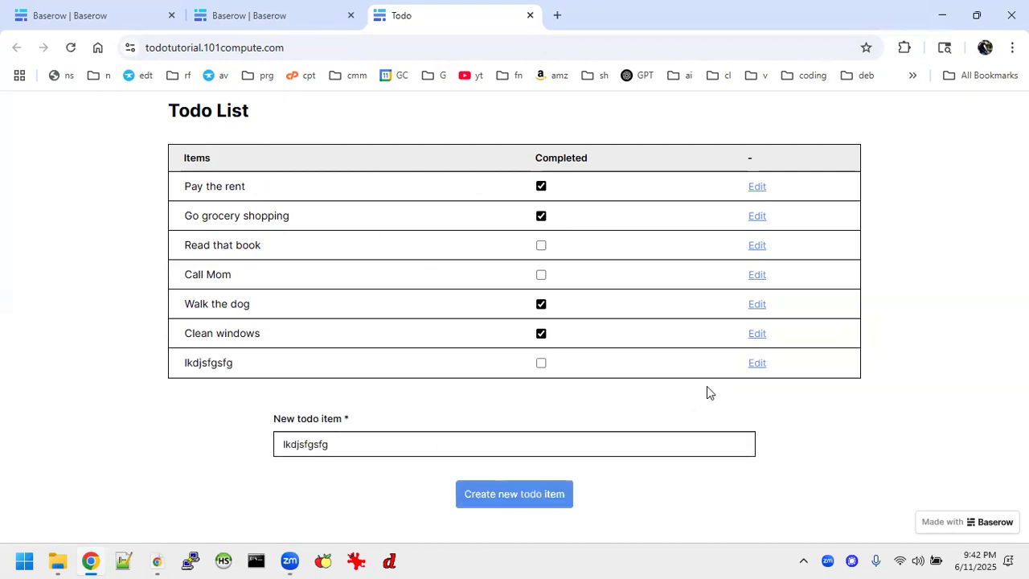
Rename the test item to 'oseirjgsg' and save it
click(756, 362)
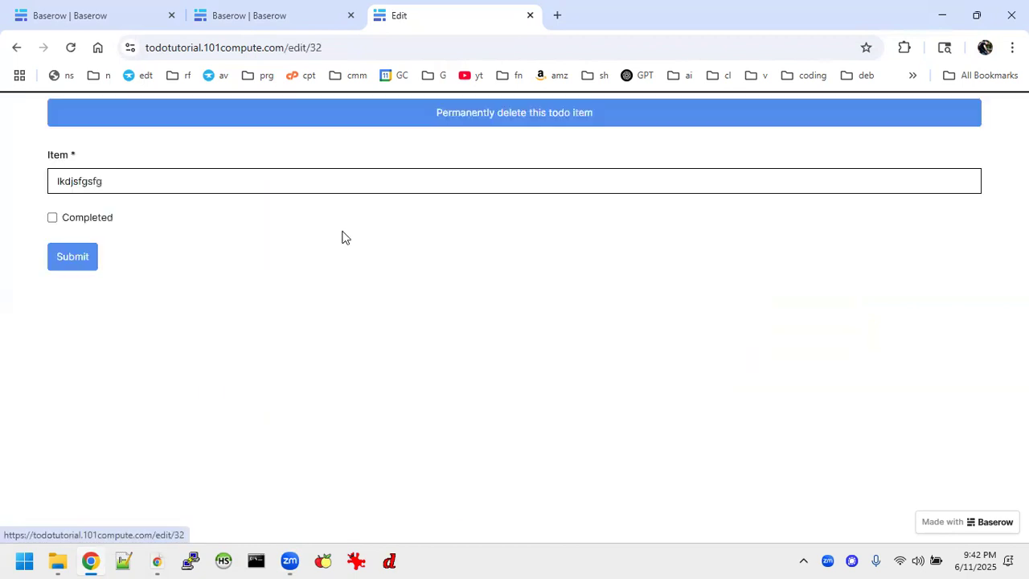
drag(113, 181, 0, 172)
text(oseirjgsg)
click(82, 264)
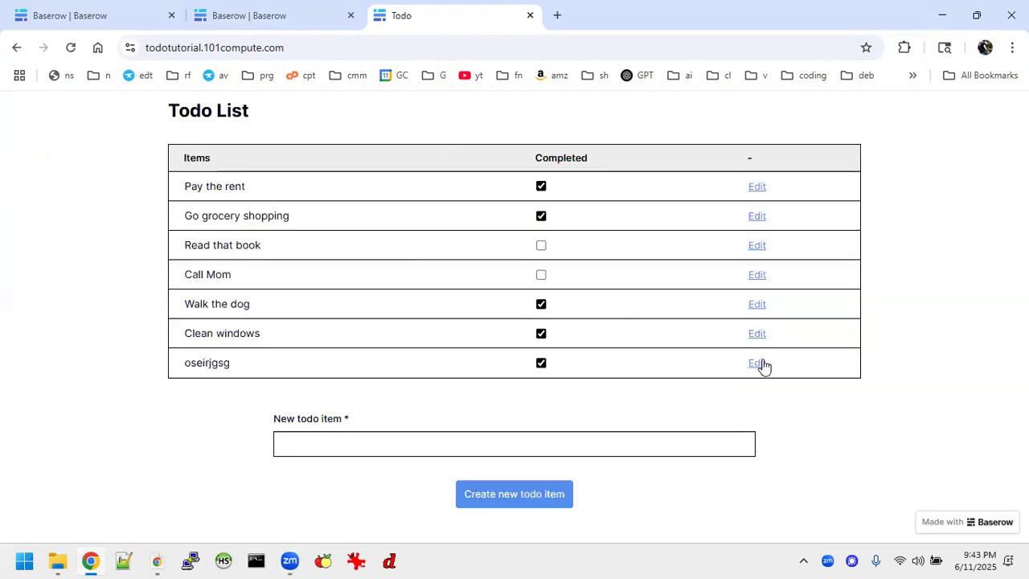
Permanently delete the 'oseirjgsg' test item and the Clean windows item
click(760, 362)
click(502, 110)
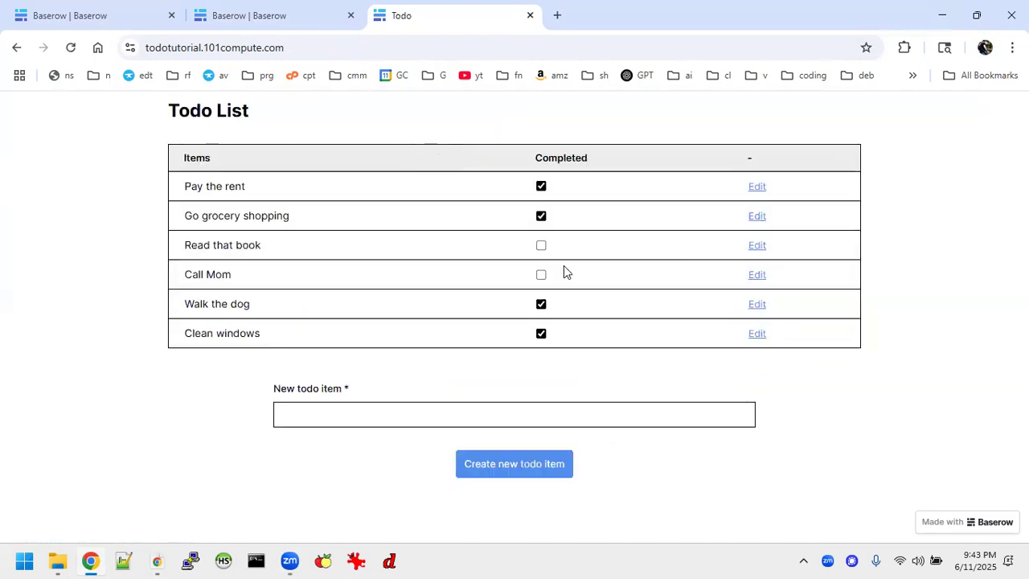
click(757, 333)
click(526, 111)
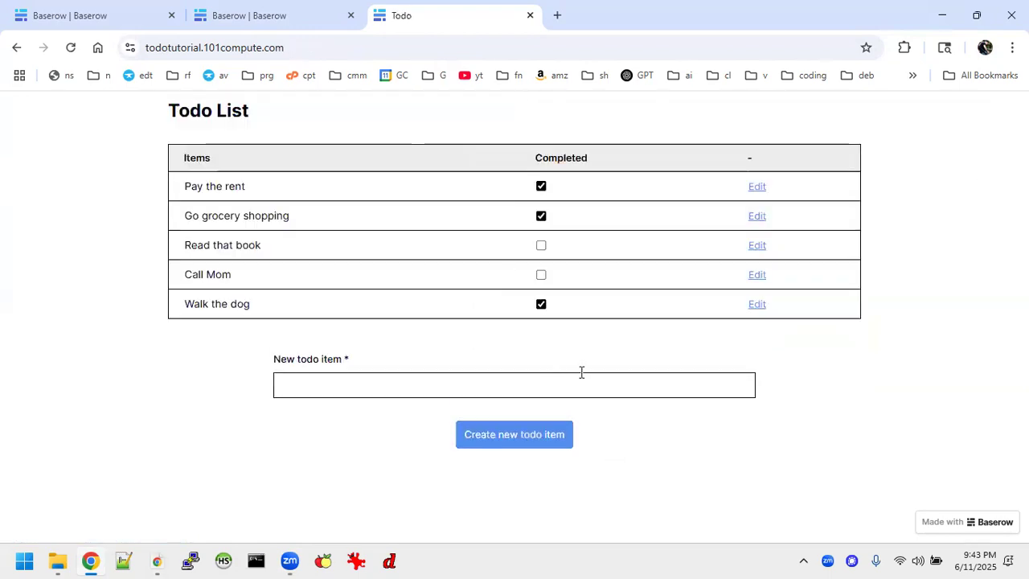
Close the Publish dialog, view the older Todo List app's Todo page, then return to Tutorial2
click(294, 17)
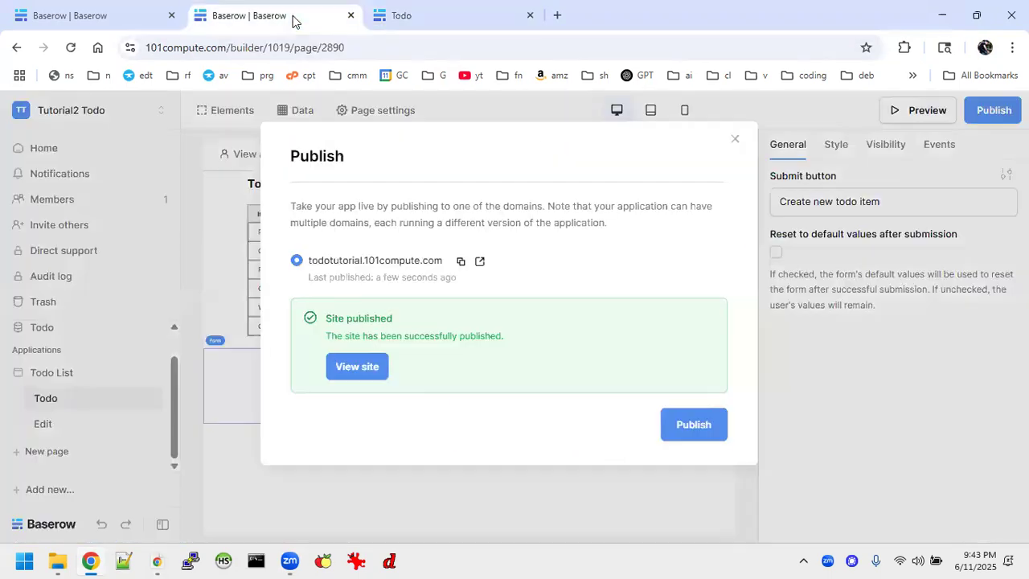
click(735, 139)
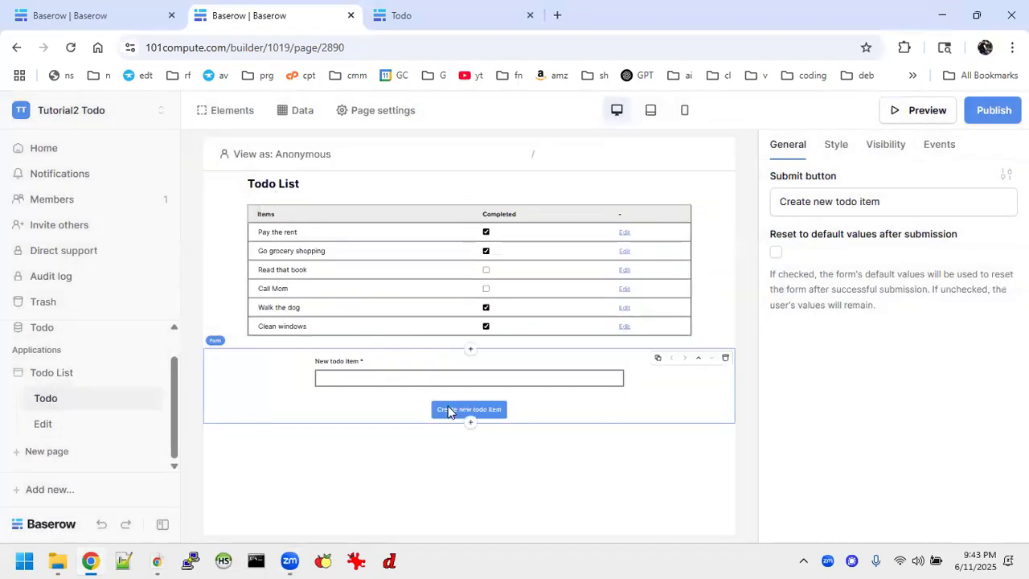
click(39, 13)
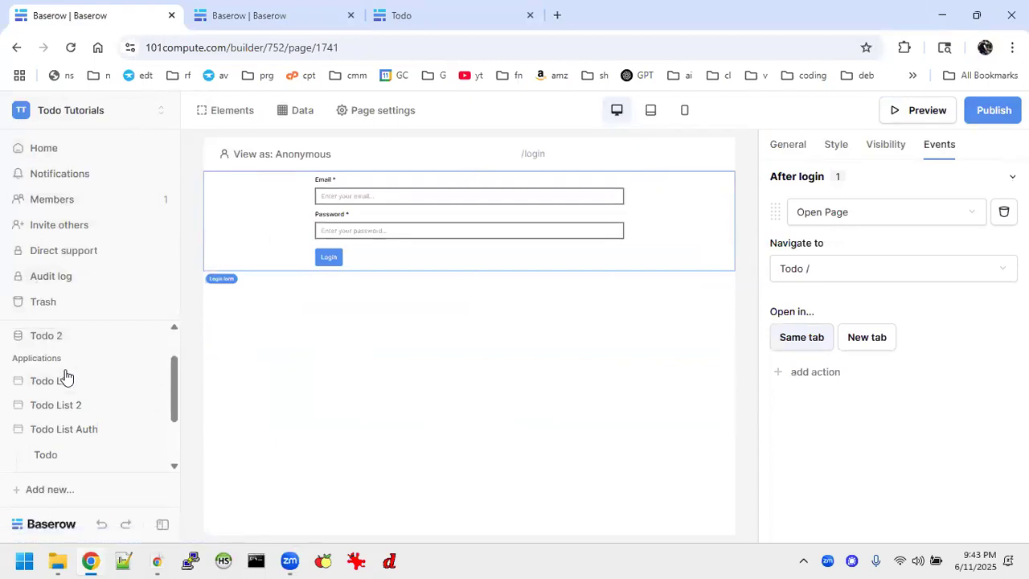
scroll(66, 376, up, 1)
click(57, 434)
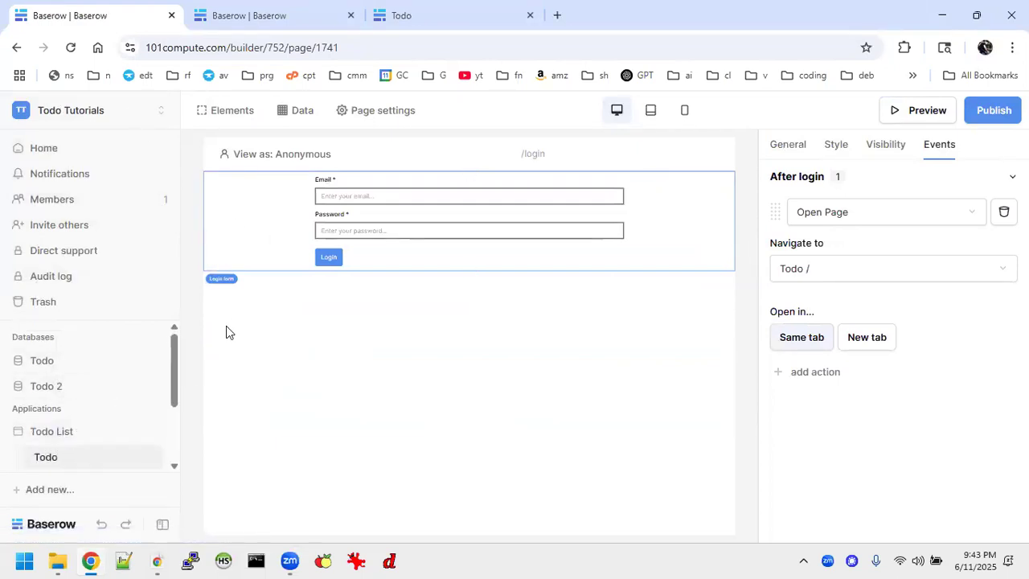
click(69, 458)
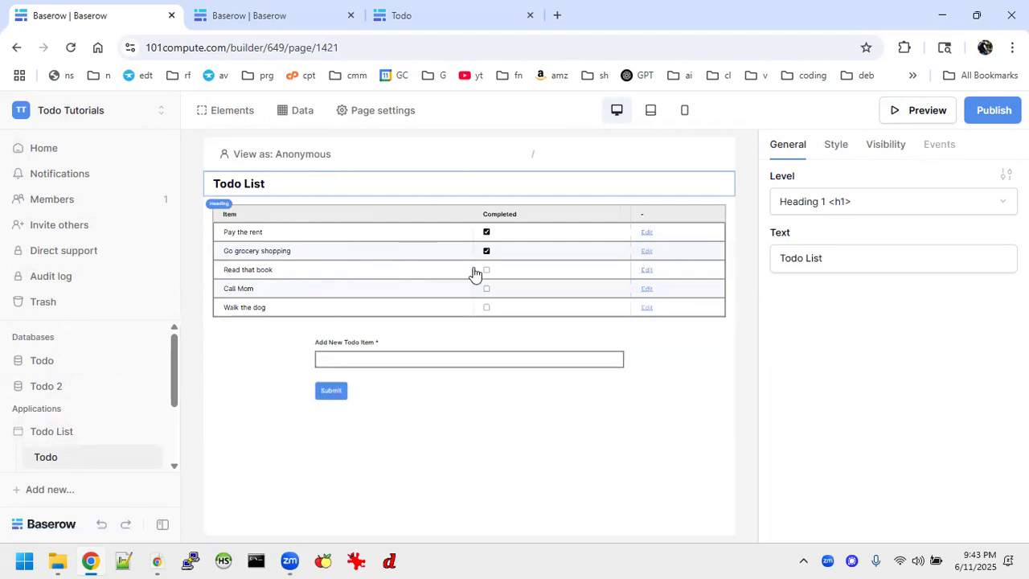
click(255, 18)
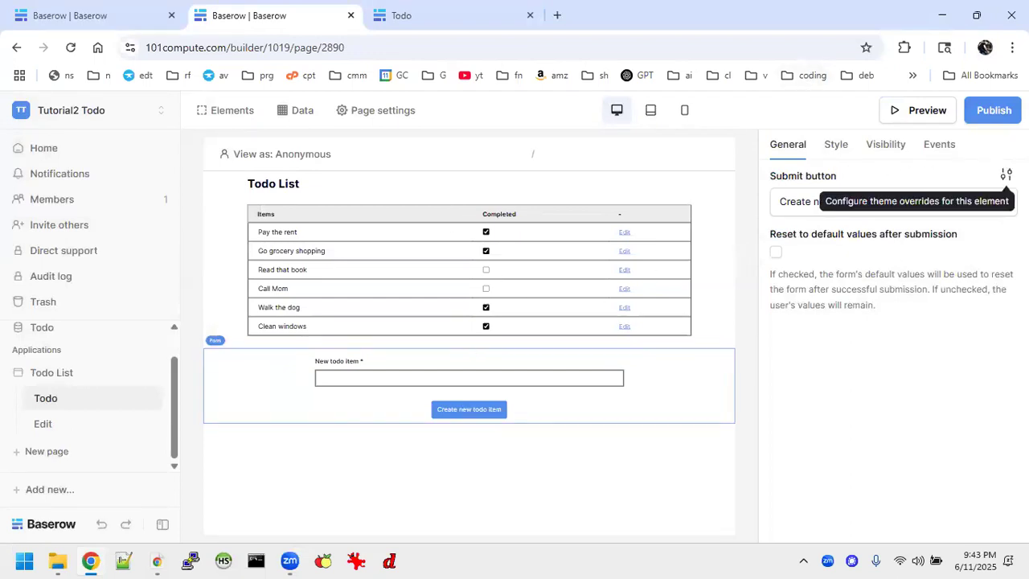
Left-align the Create new todo item button and set the todo table width to Normal
click(1005, 174)
click(886, 254)
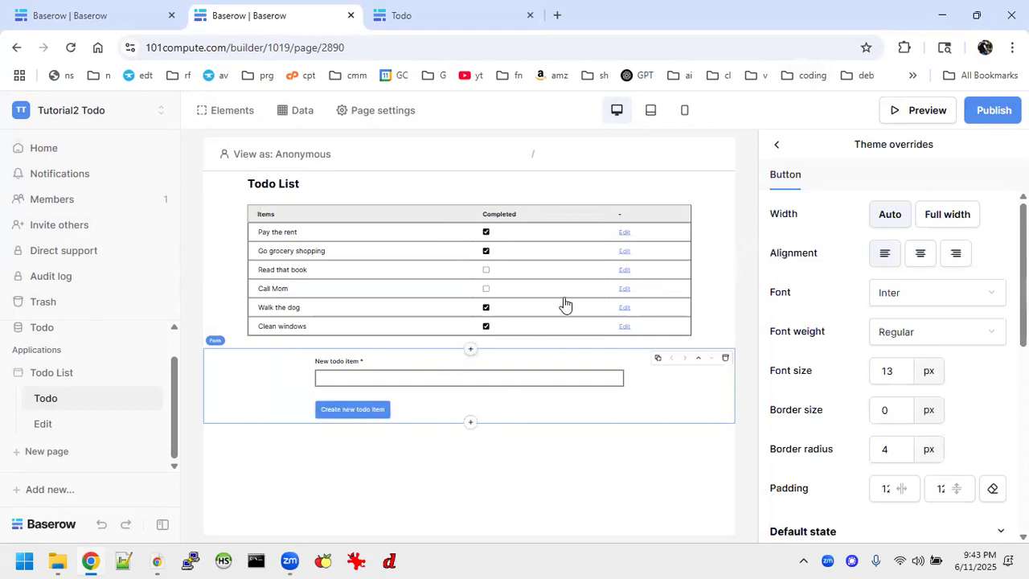
click(650, 278)
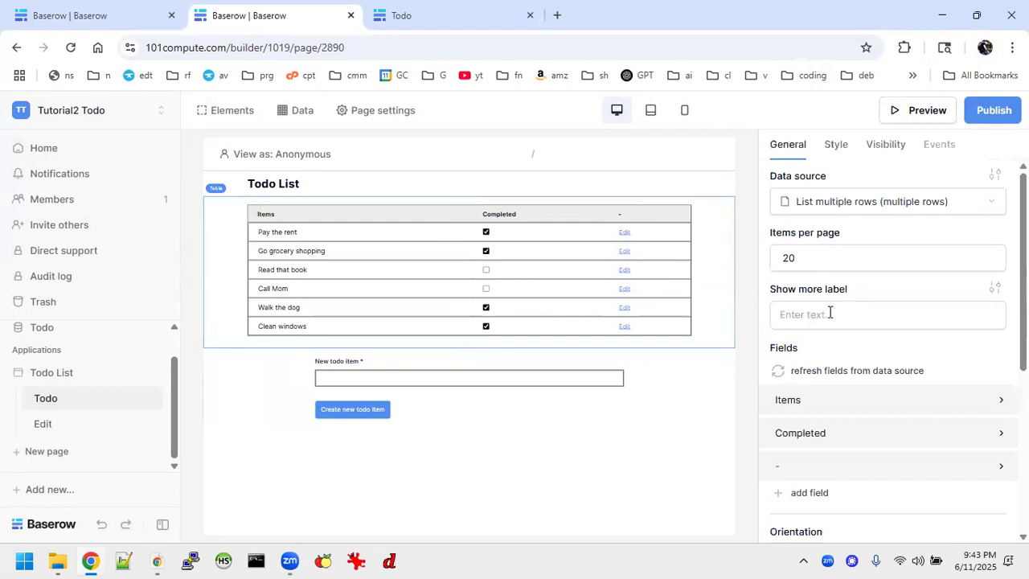
click(836, 145)
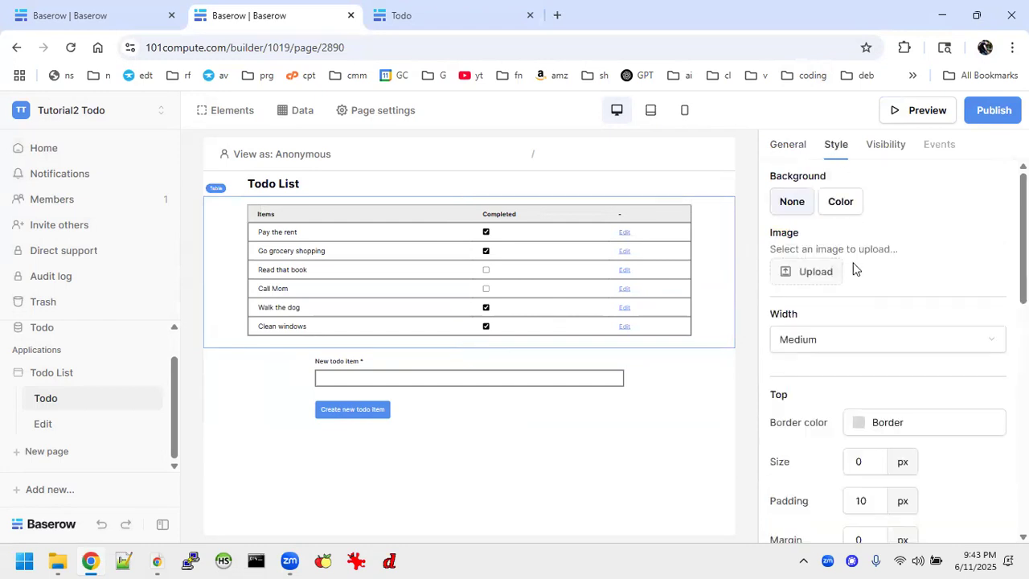
click(827, 342)
click(806, 422)
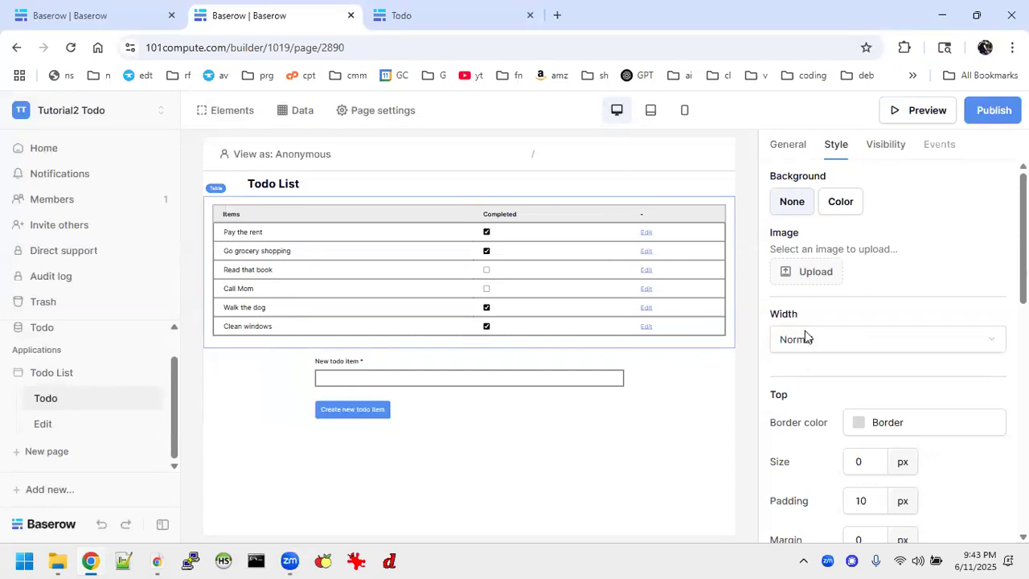
Bring up the todo table's theme overrides from its general settings
scroll(805, 338, down, 3)
scroll(805, 338, up, 3)
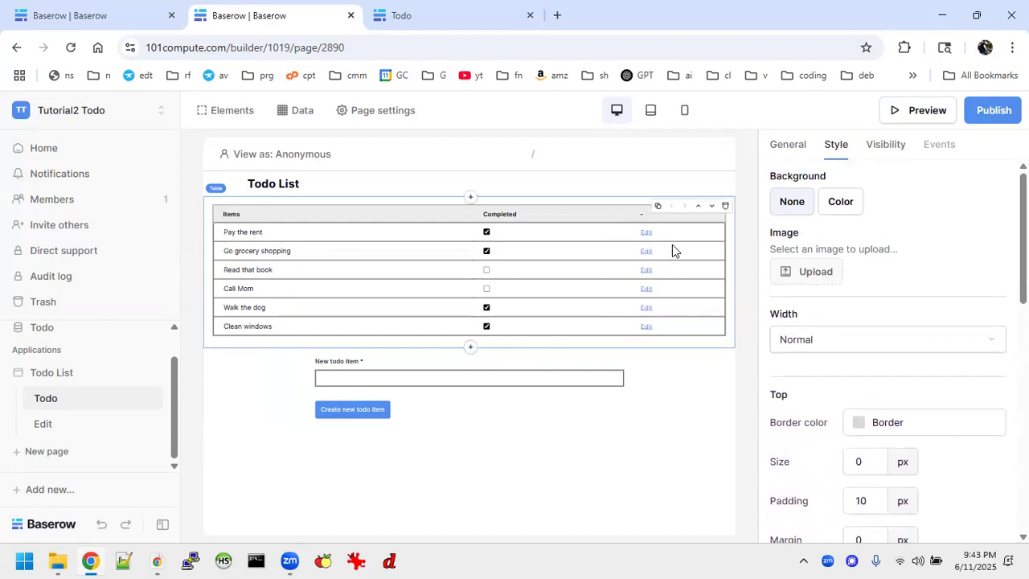
click(774, 144)
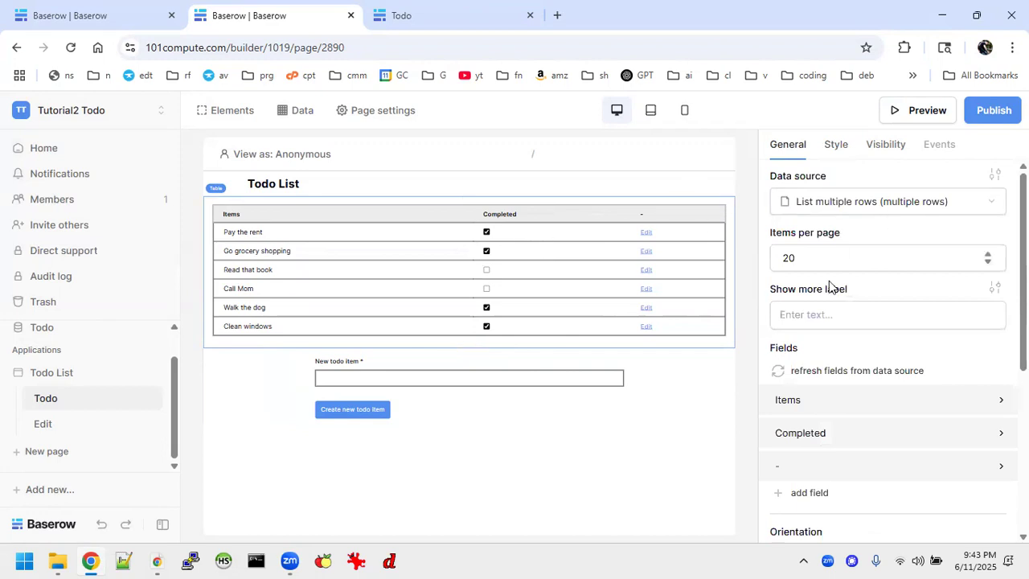
scroll(928, 266, down, 1)
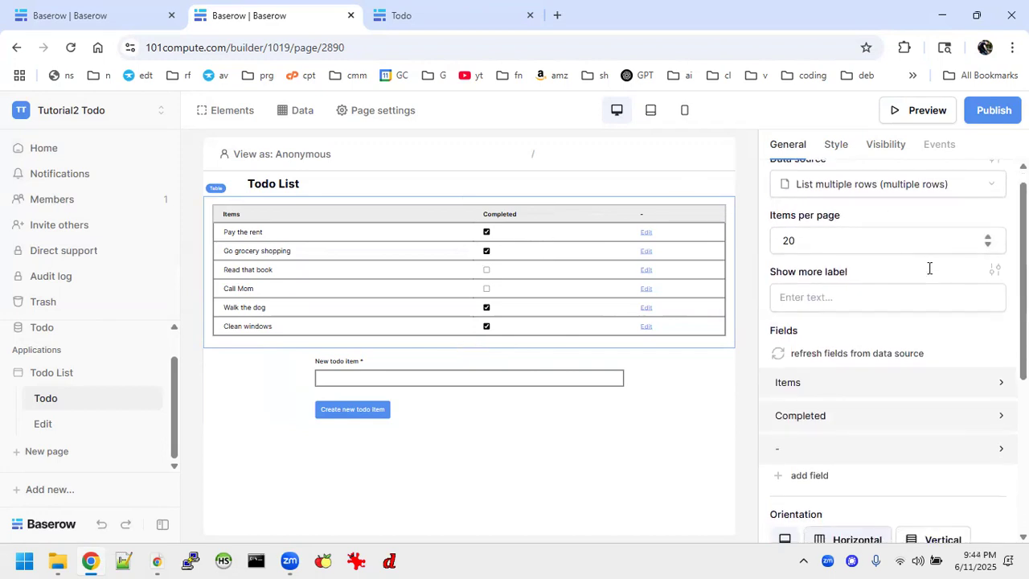
scroll(928, 267, up, 1)
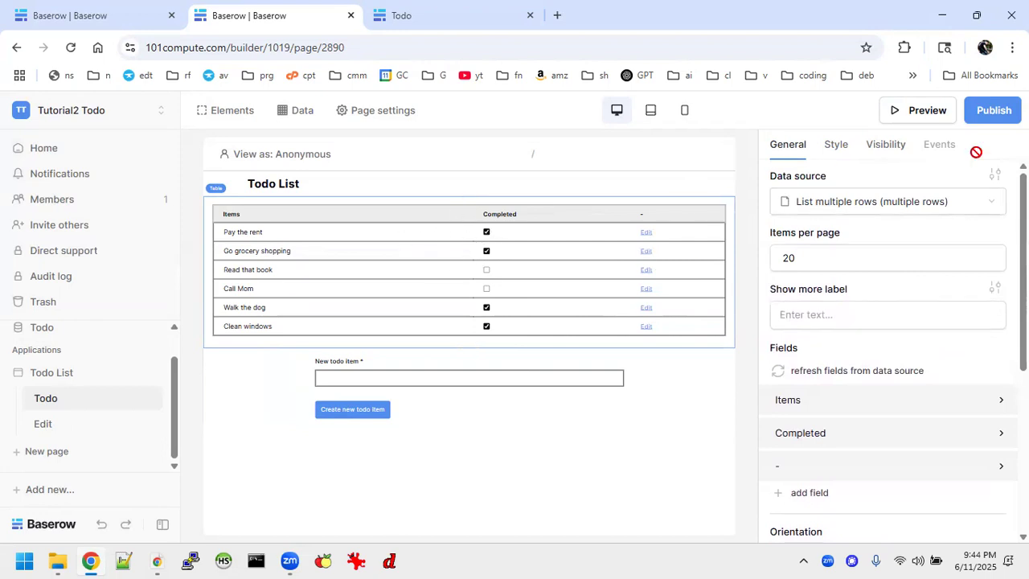
click(997, 177)
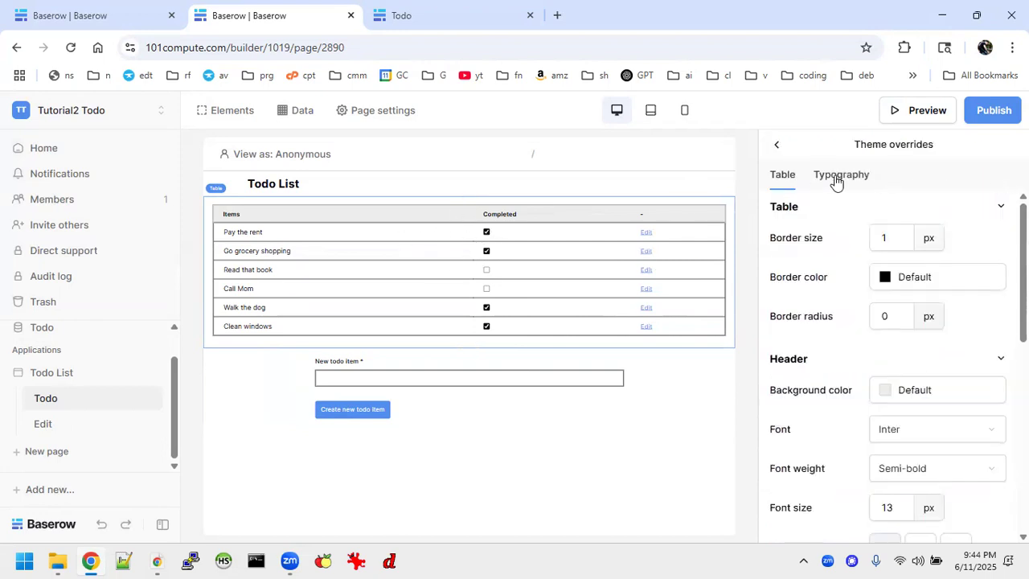
Set the table's even rows colour to a translucent pale green, #98F77640
scroll(870, 308, down, 3)
scroll(870, 308, down, 2)
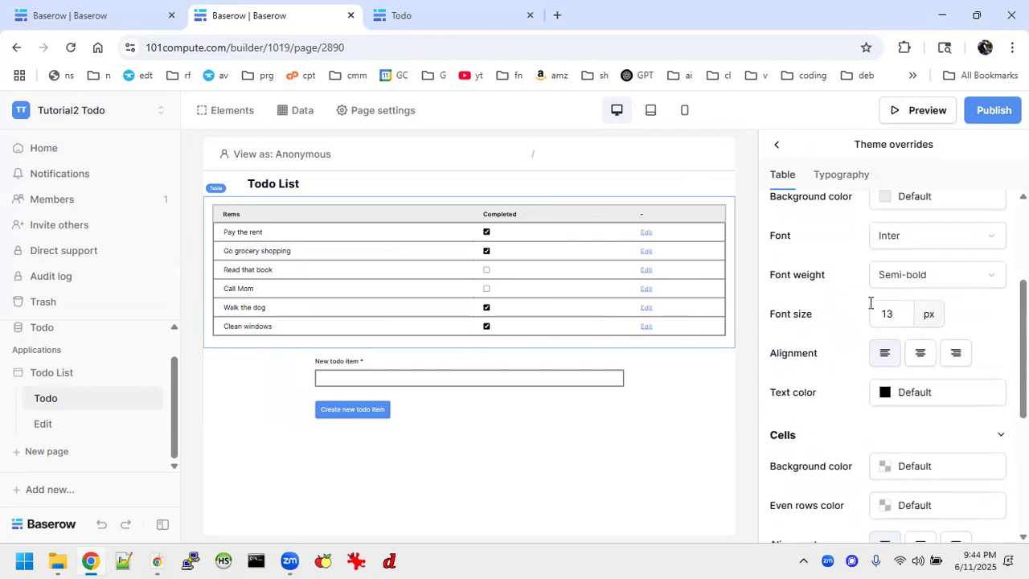
scroll(870, 302, down, 3)
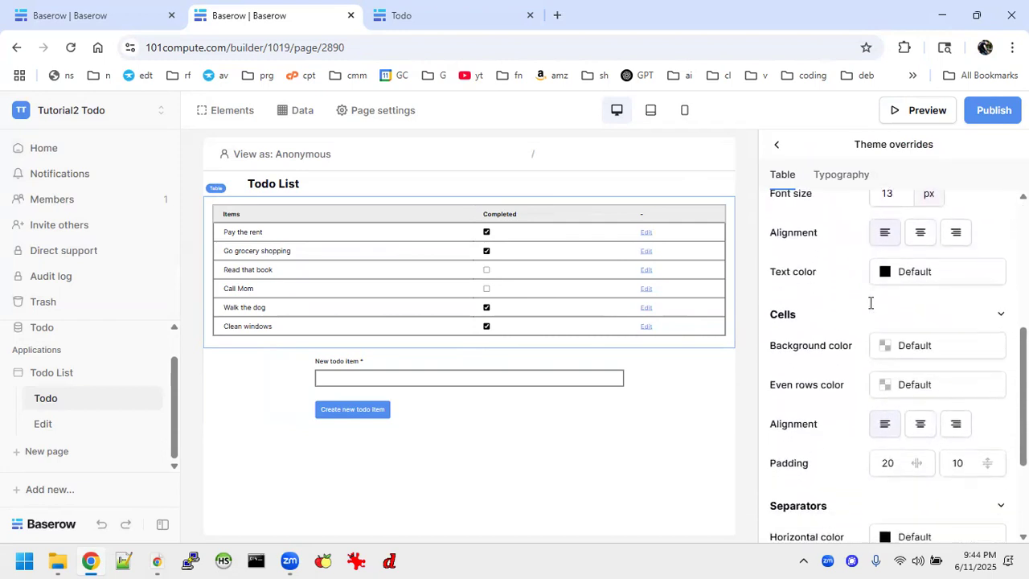
click(941, 351)
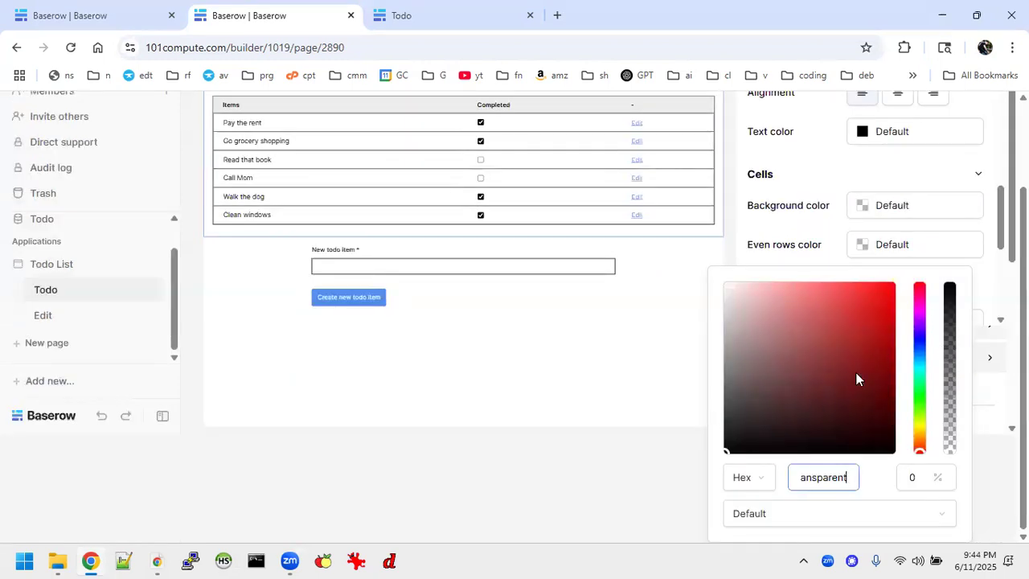
drag(927, 392, 915, 370)
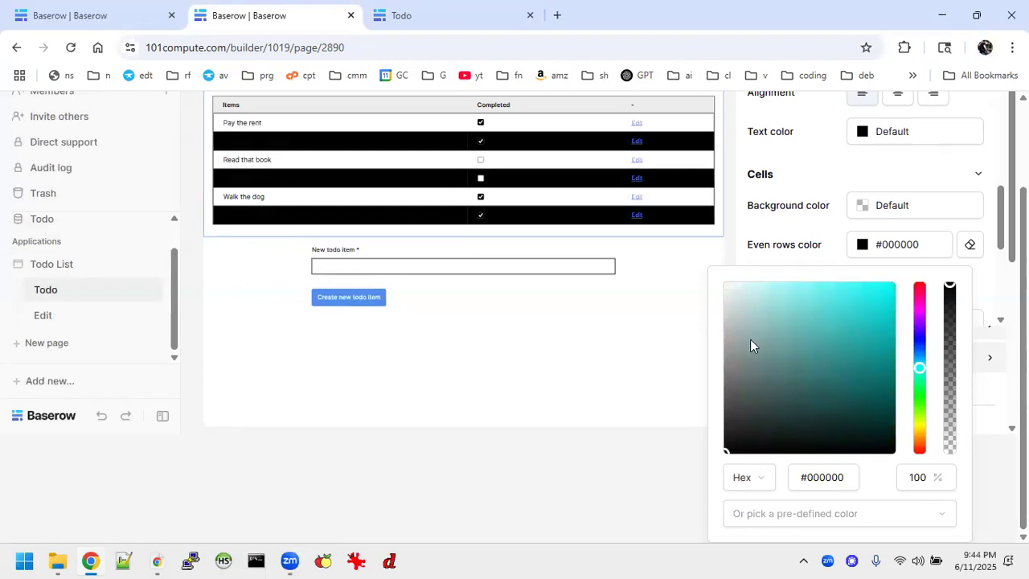
drag(727, 455, 748, 282)
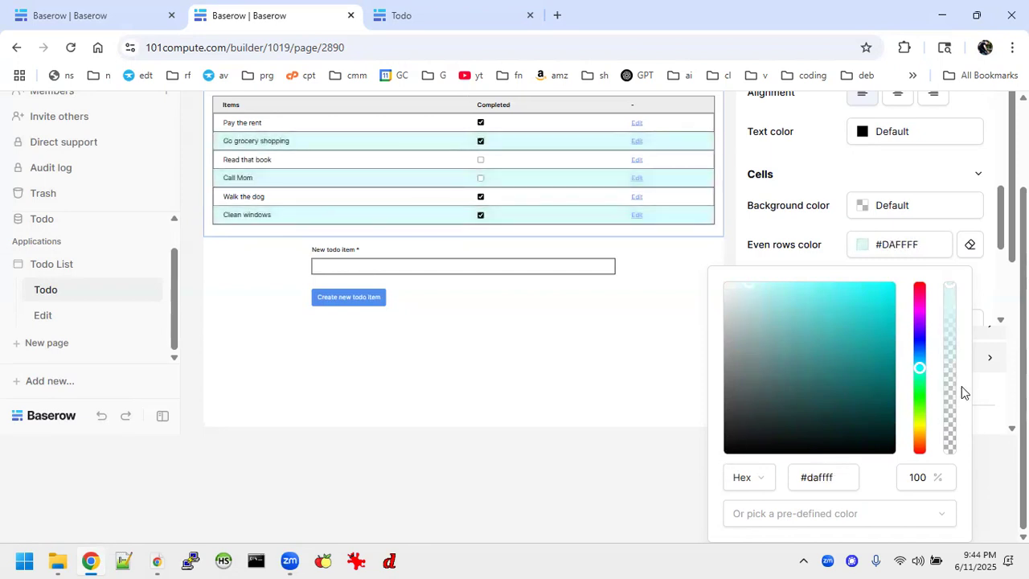
drag(919, 368, 920, 404)
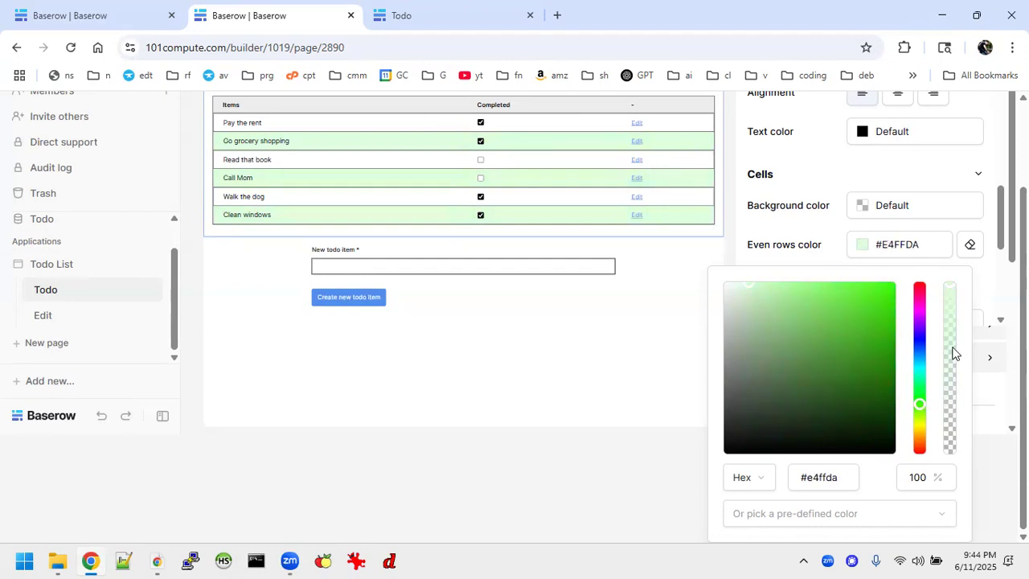
drag(949, 287, 954, 370)
drag(752, 290, 813, 286)
drag(951, 370, 952, 411)
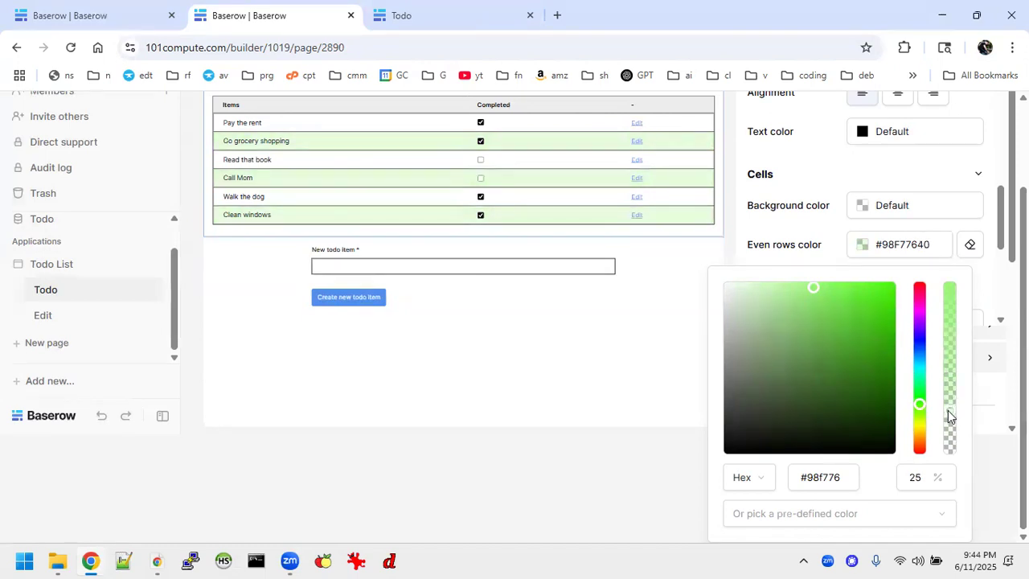
click(543, 354)
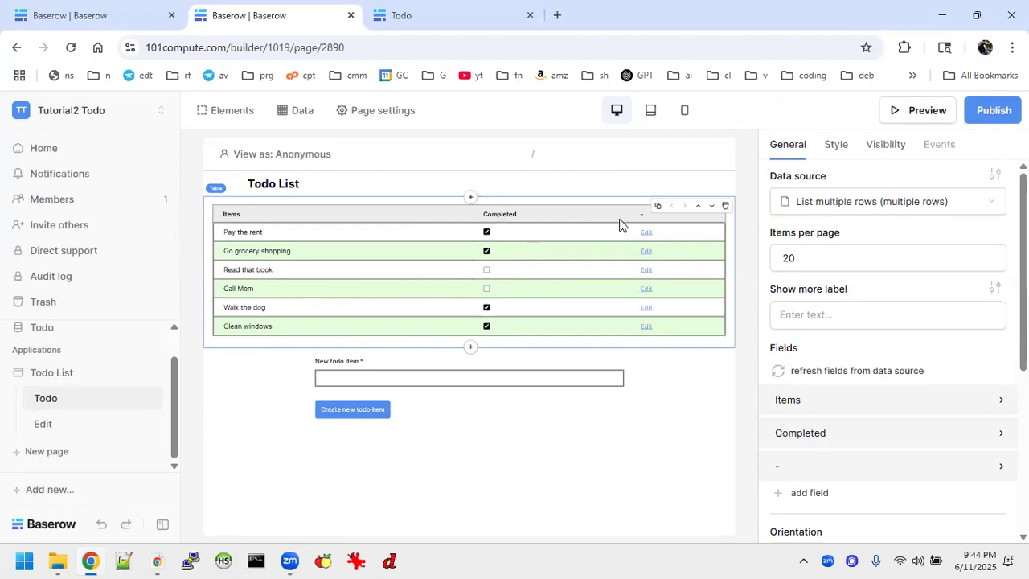
Set the table's horizontal and vertical separator sizes to 1 px
click(66, 11)
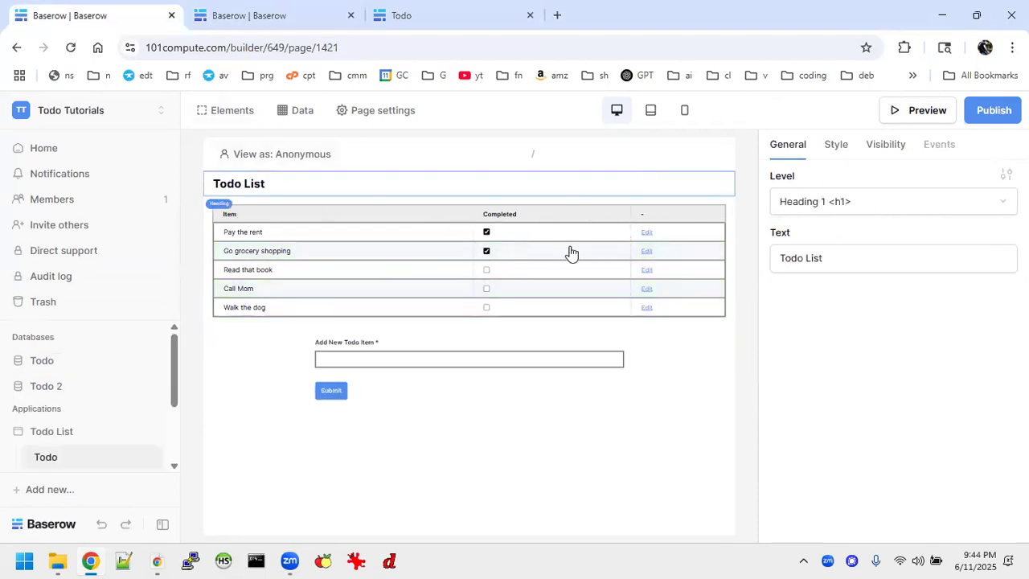
click(253, 21)
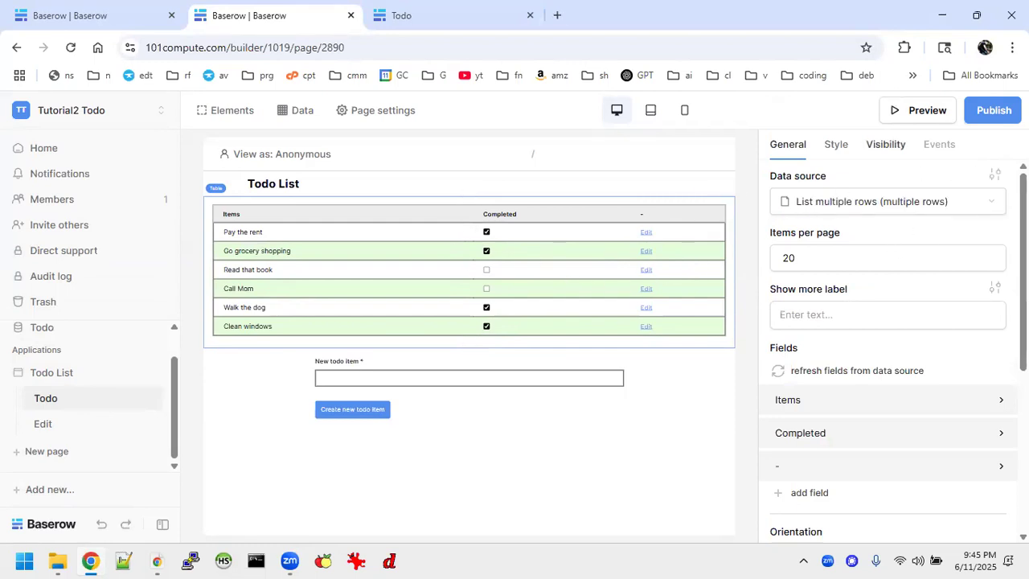
click(997, 173)
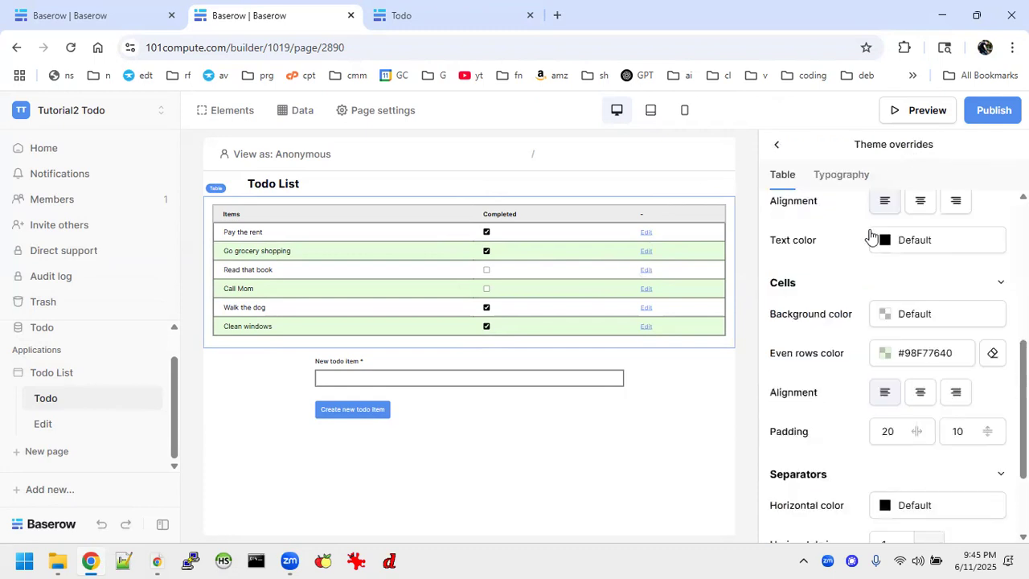
scroll(871, 235, down, 3)
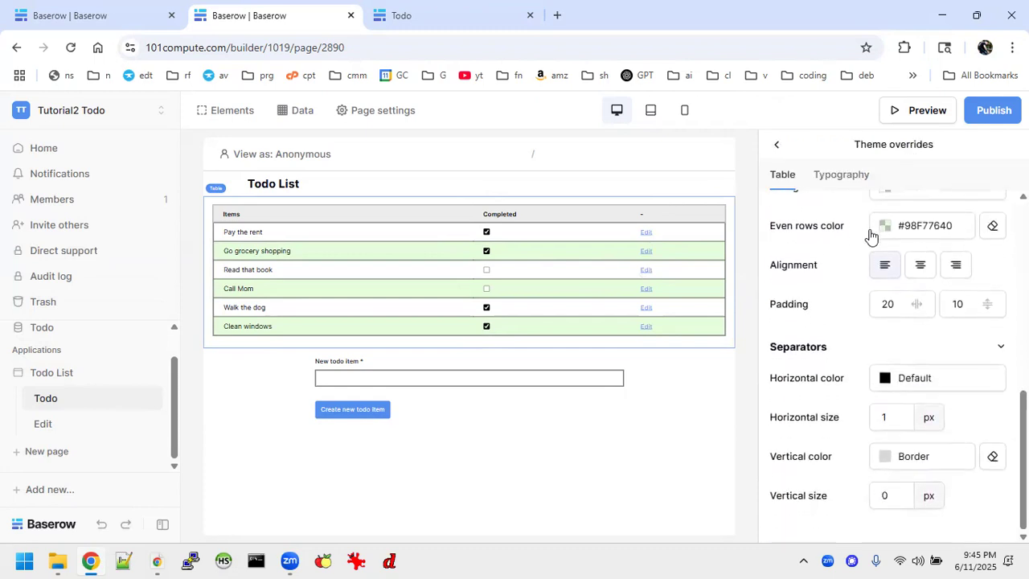
click(888, 419)
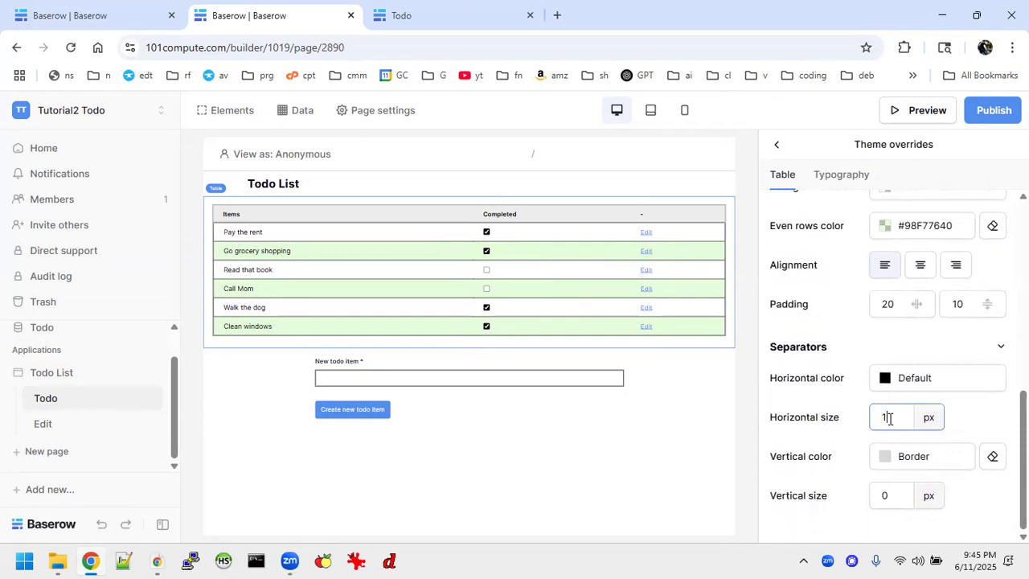
text(0)
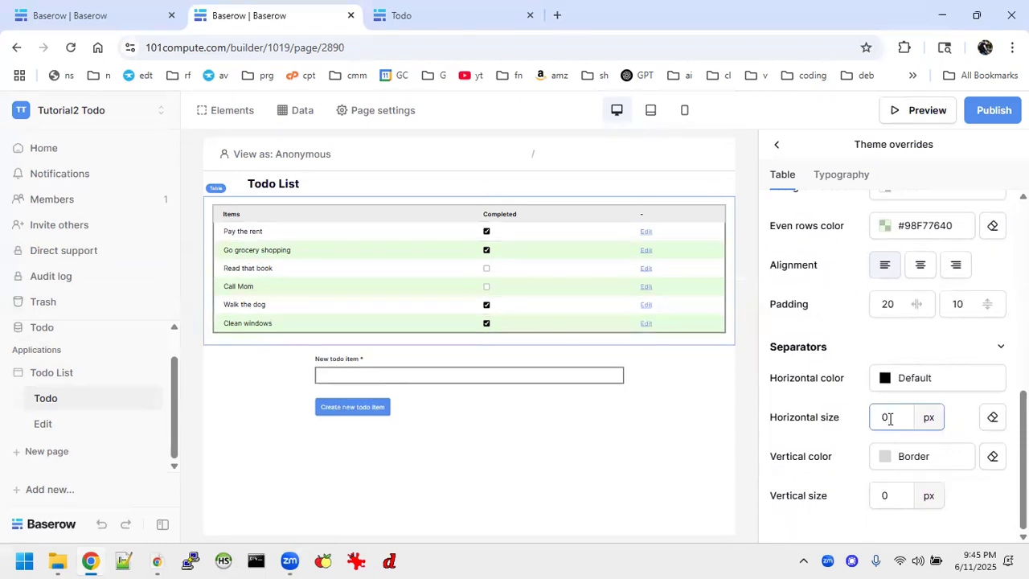
click(897, 496)
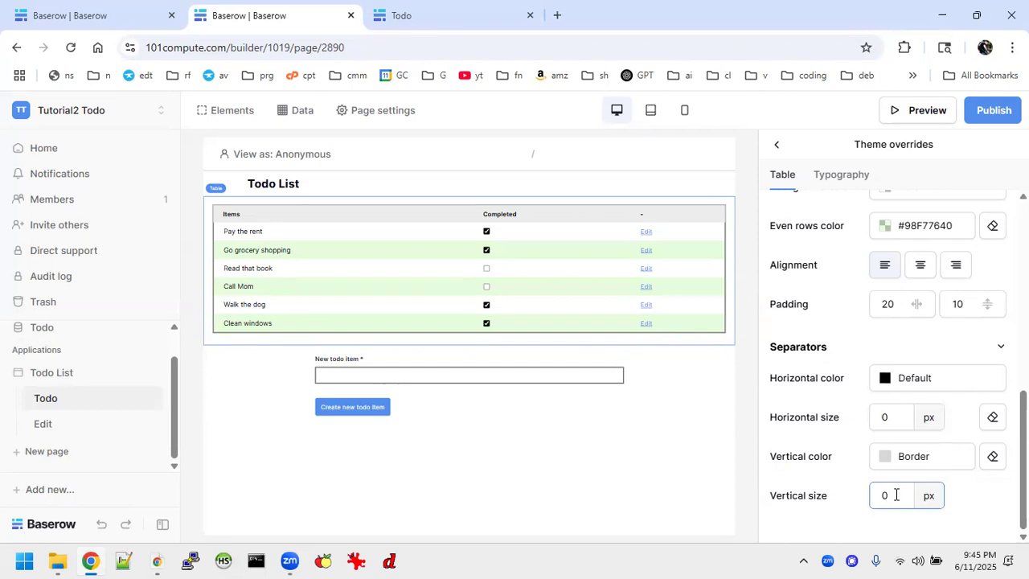
text(1)
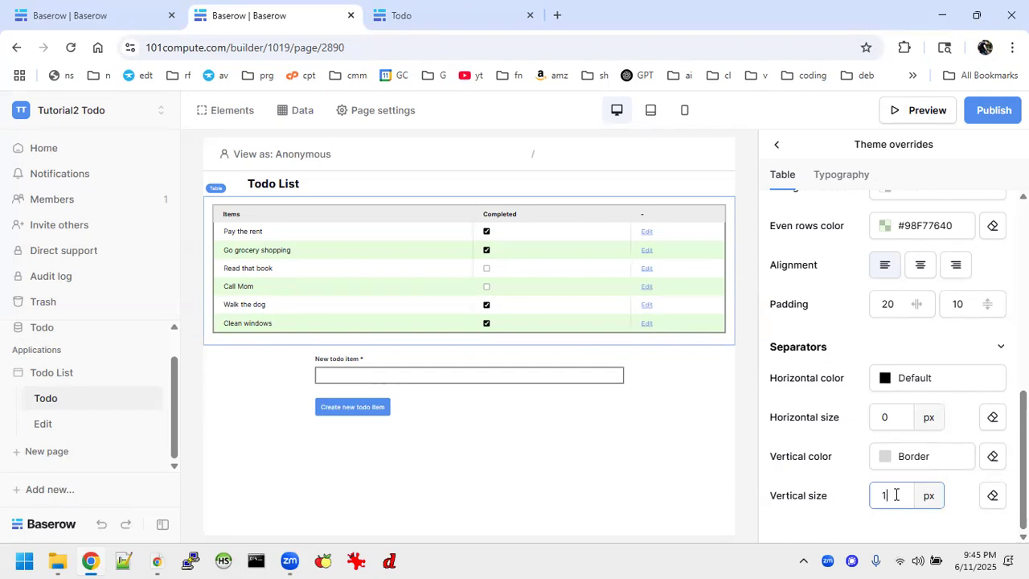
click(897, 415)
key(BackSpace)
text(1)
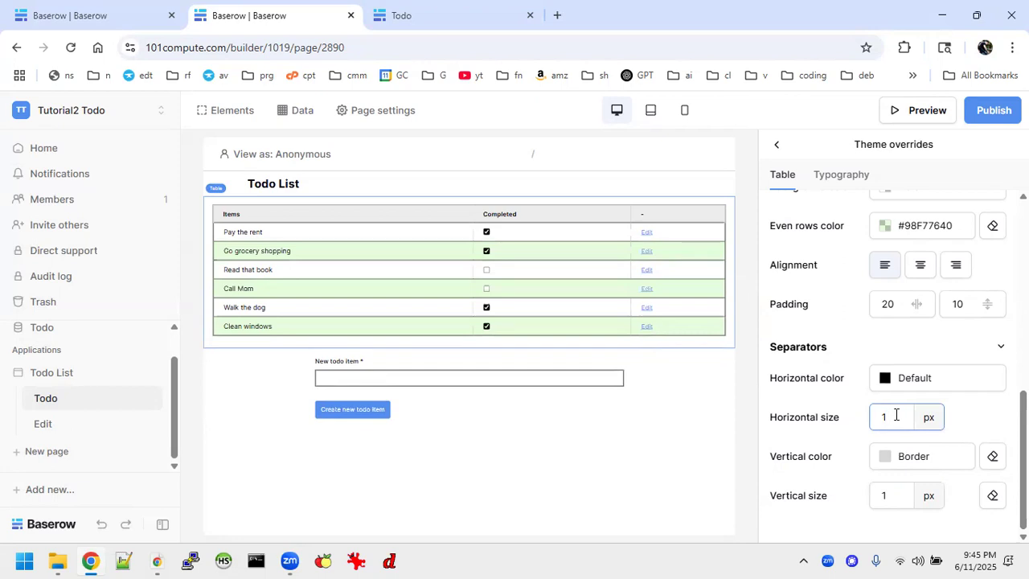
Set the vertical separator colour to the theme's Border colour
click(910, 465)
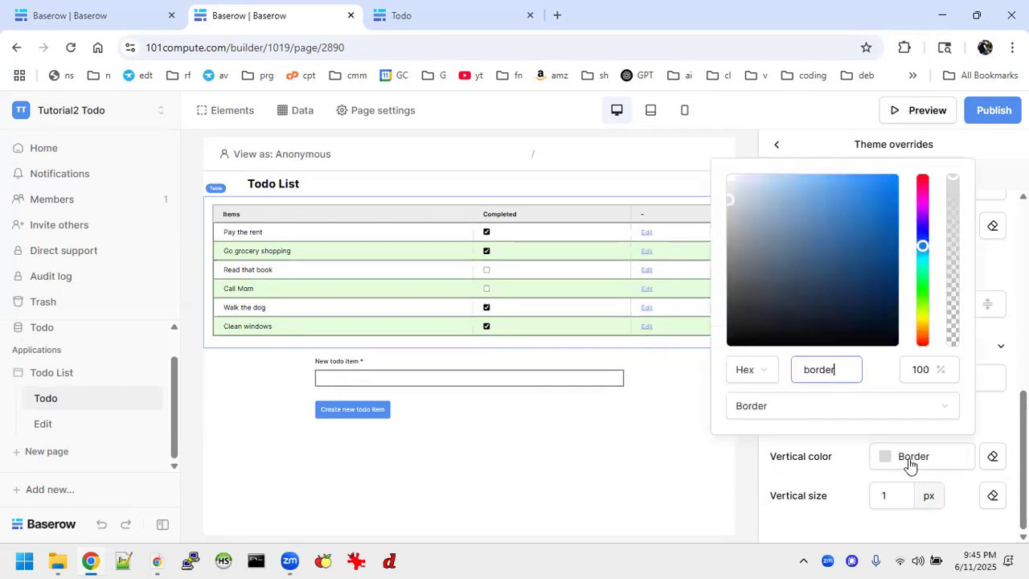
click(801, 404)
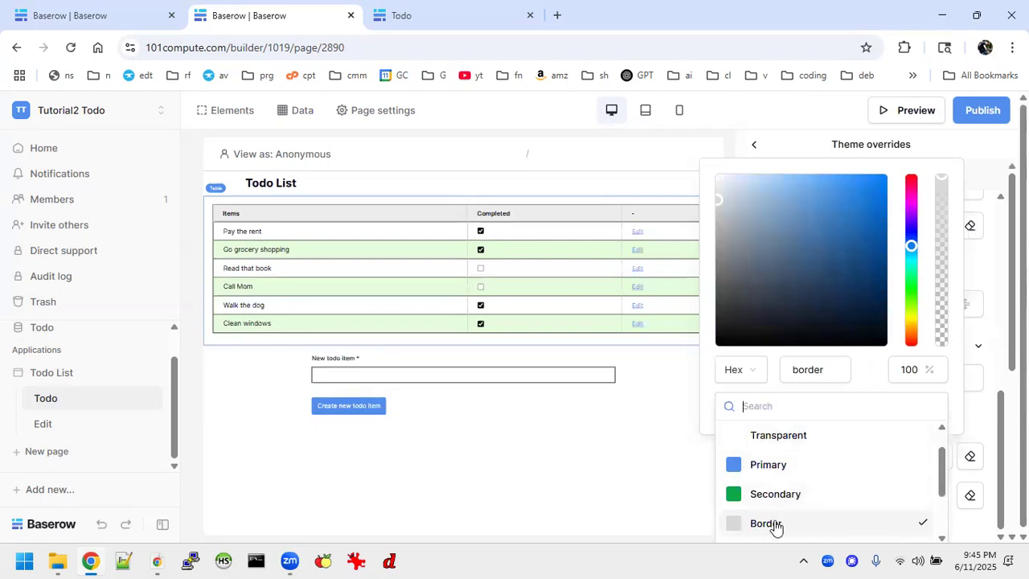
scroll(776, 494, down, 3)
scroll(776, 493, up, 4)
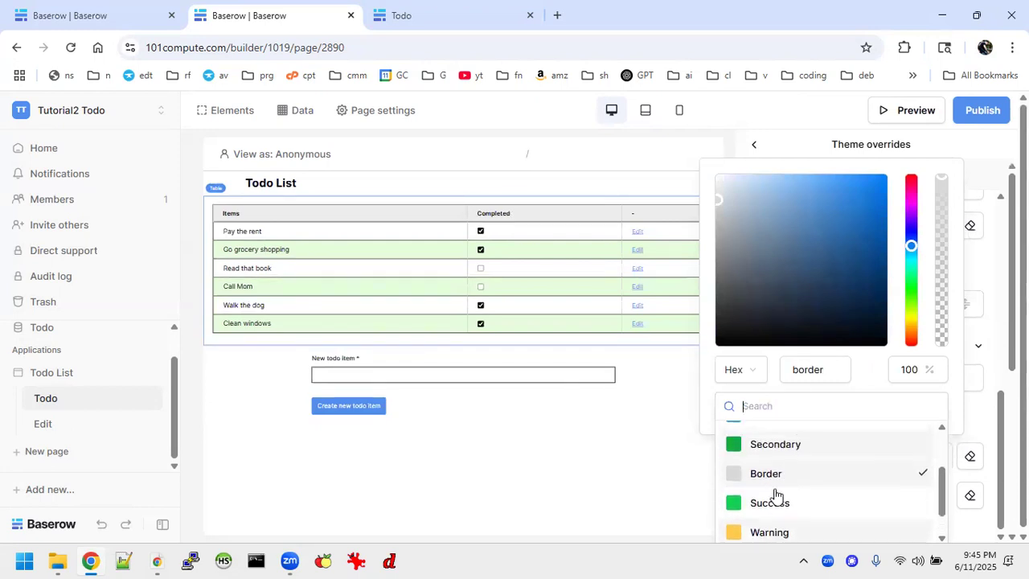
click(756, 438)
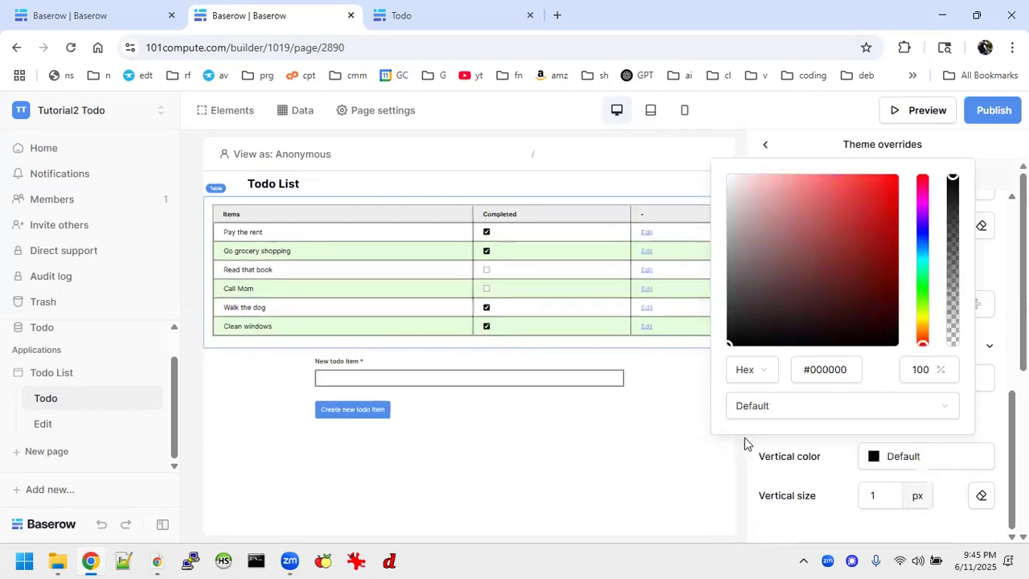
click(776, 408)
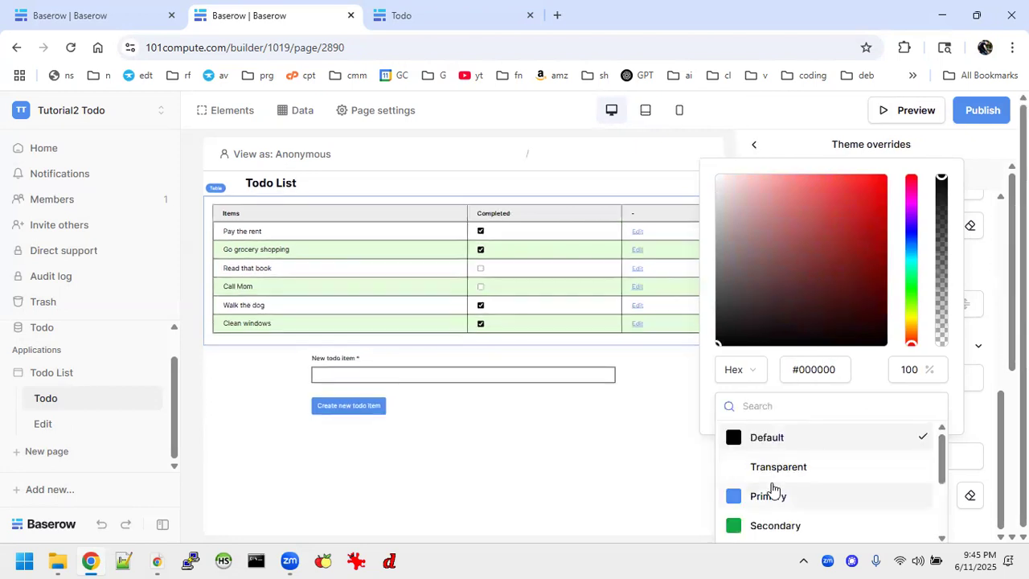
scroll(772, 486, down, 2)
click(757, 459)
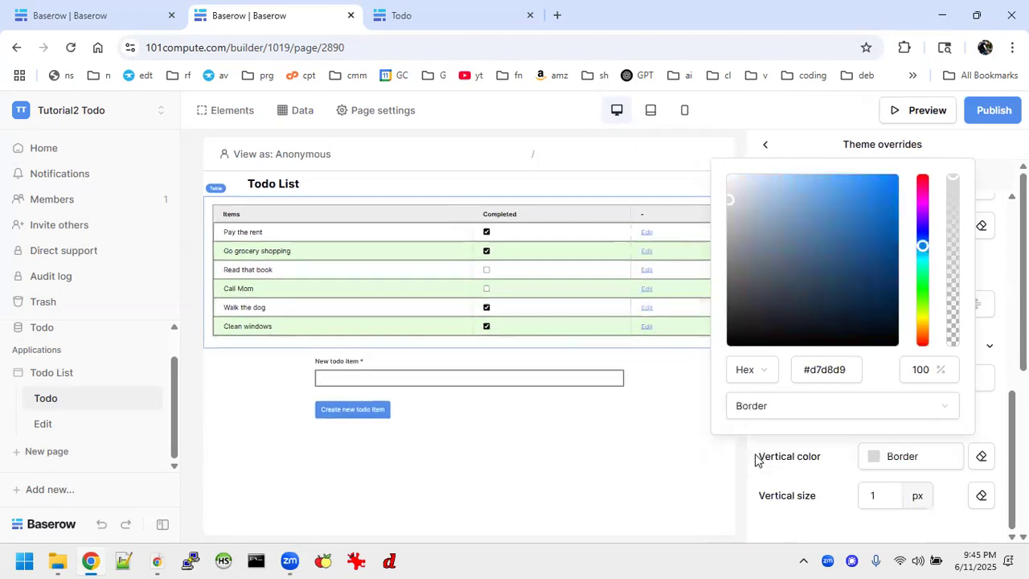
click(651, 450)
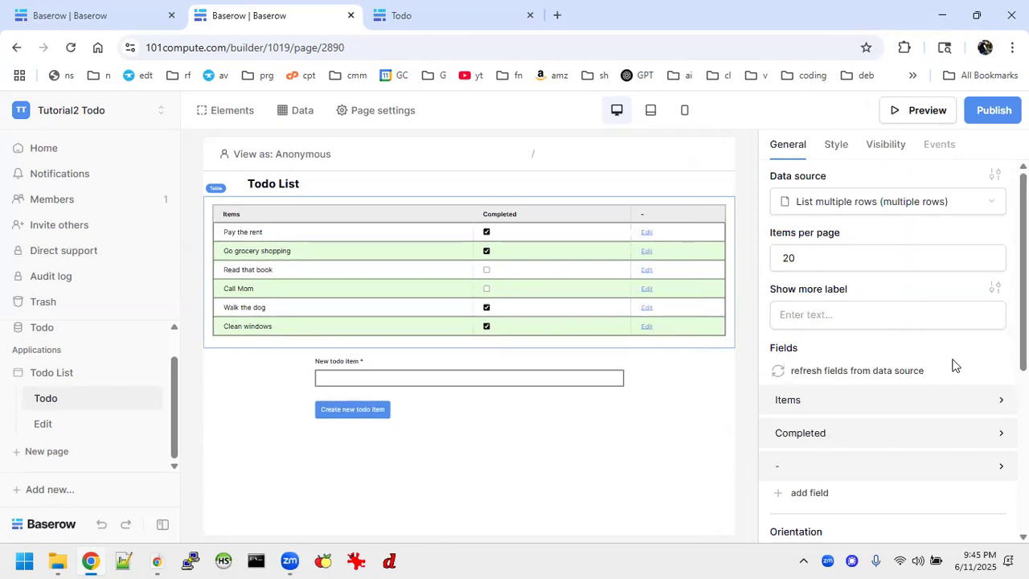
scroll(892, 351, down, 2)
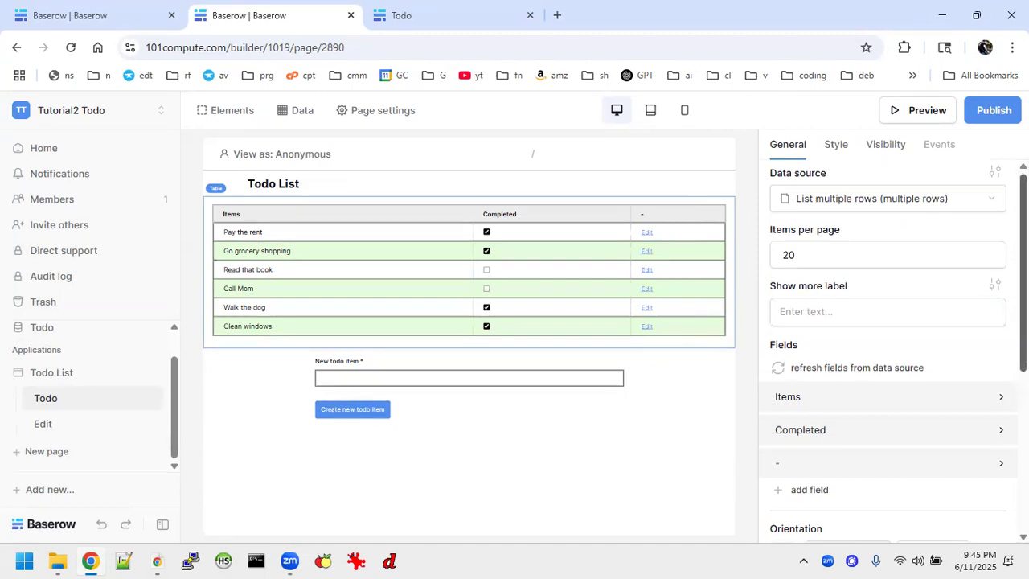
scroll(892, 351, down, 1)
scroll(892, 351, up, 3)
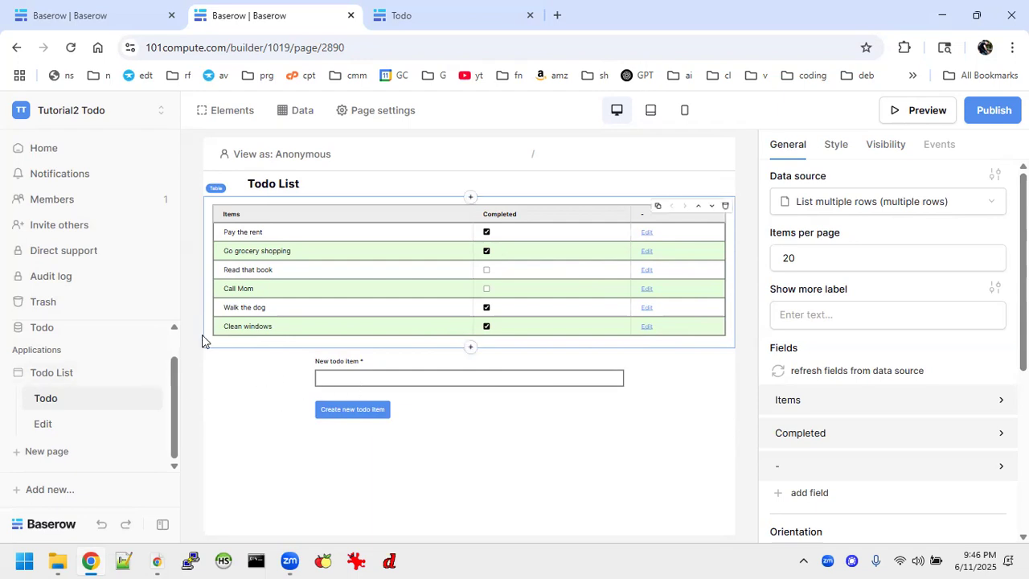
click(150, 400)
Create a Todo List app snapshot and confirm it appears in the Snapshots list
click(260, 460)
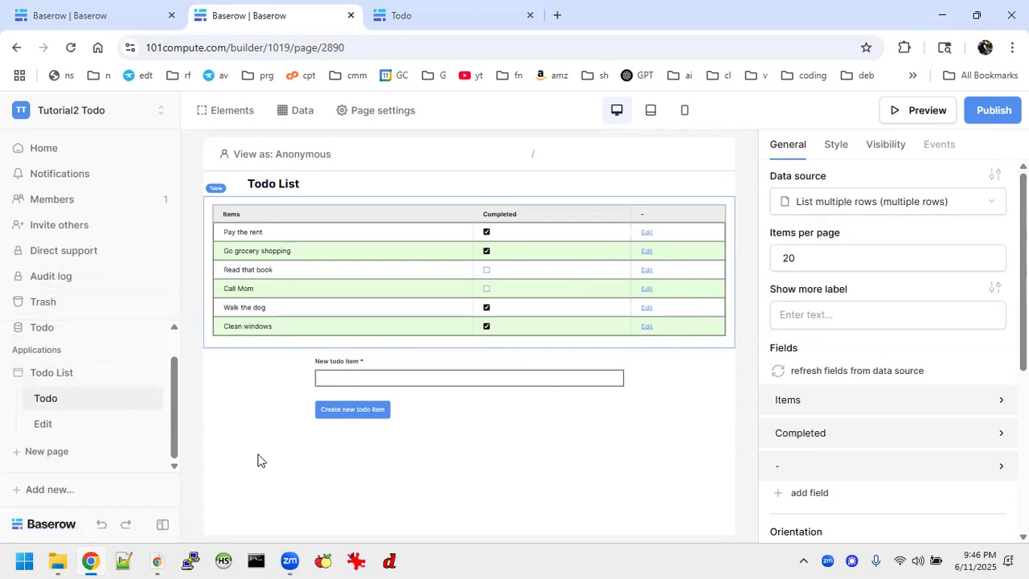
click(153, 373)
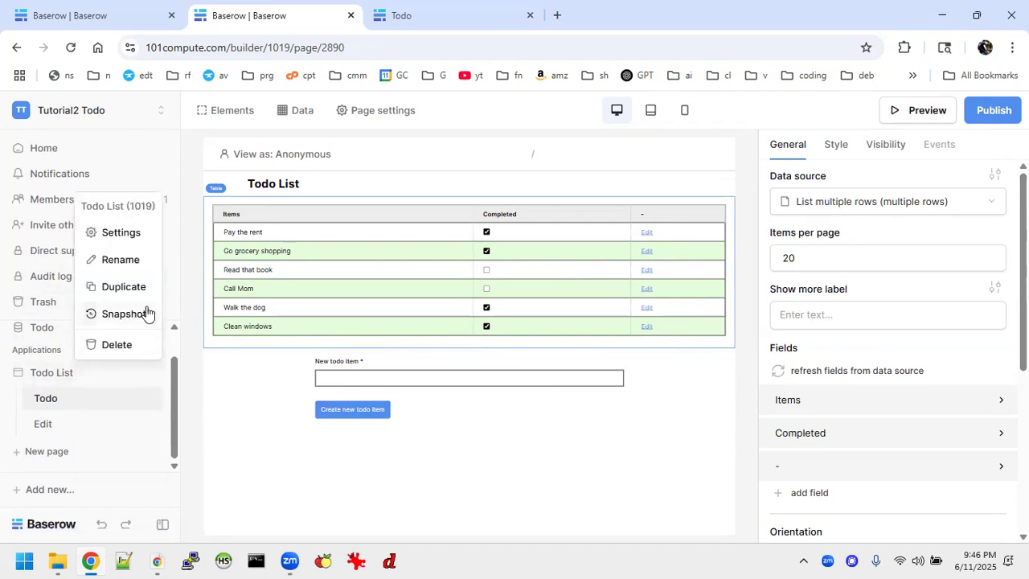
click(118, 314)
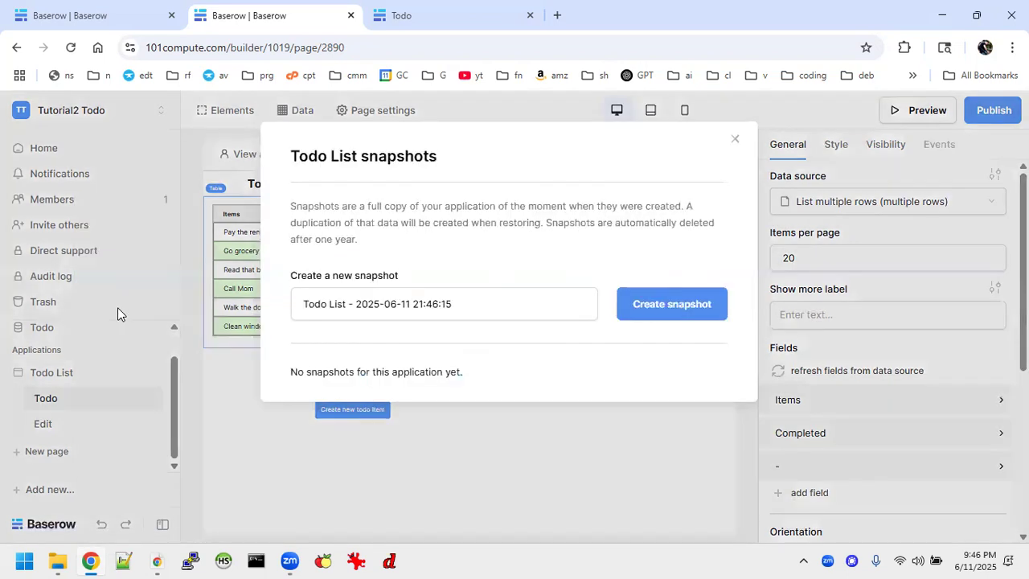
click(639, 312)
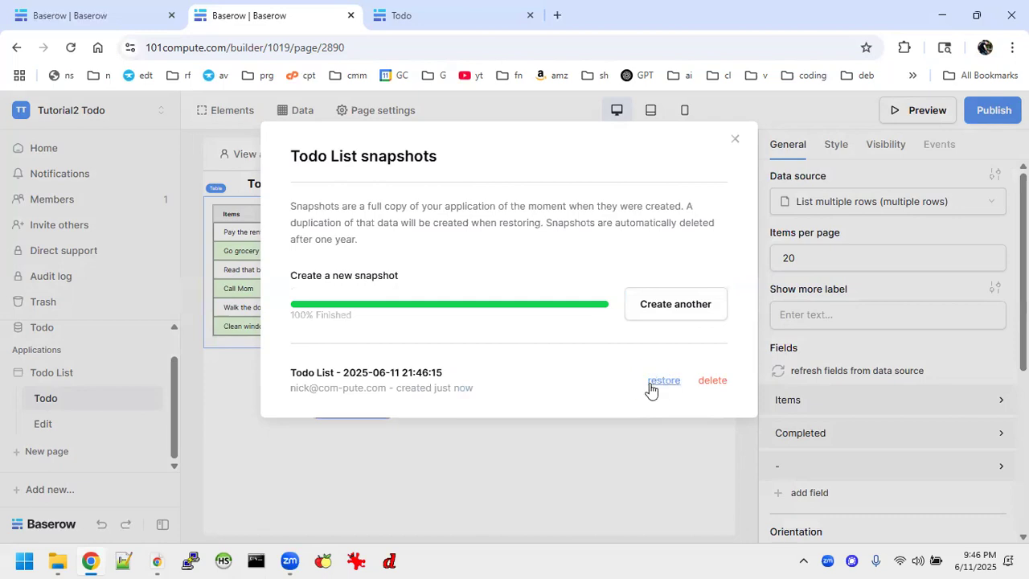
click(735, 142)
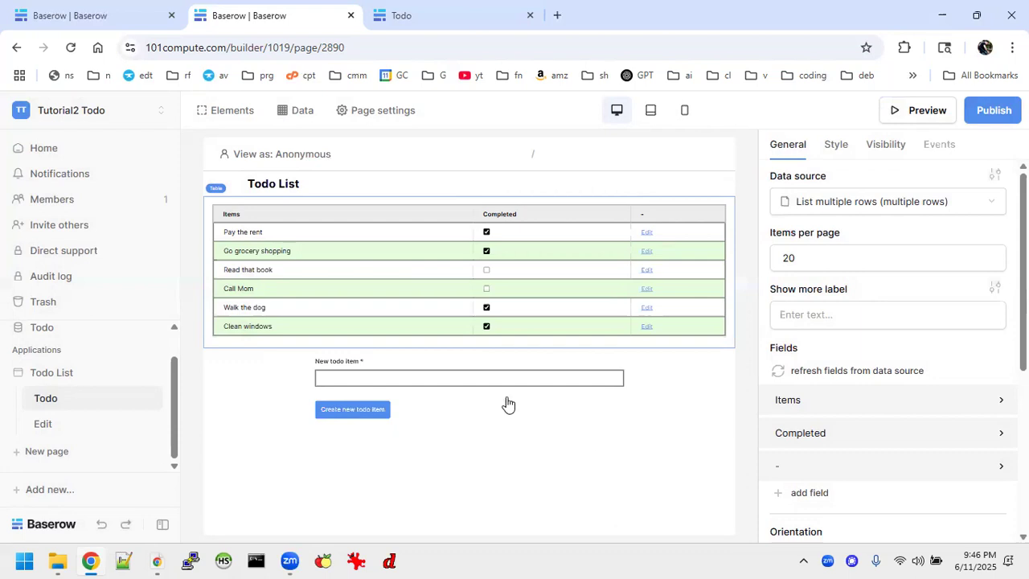
click(154, 373)
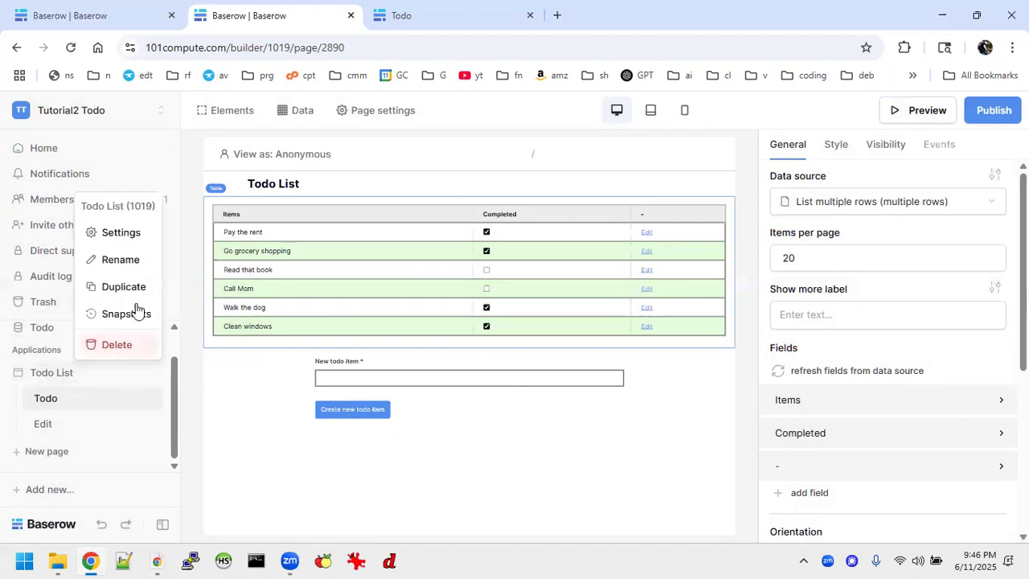
click(124, 305)
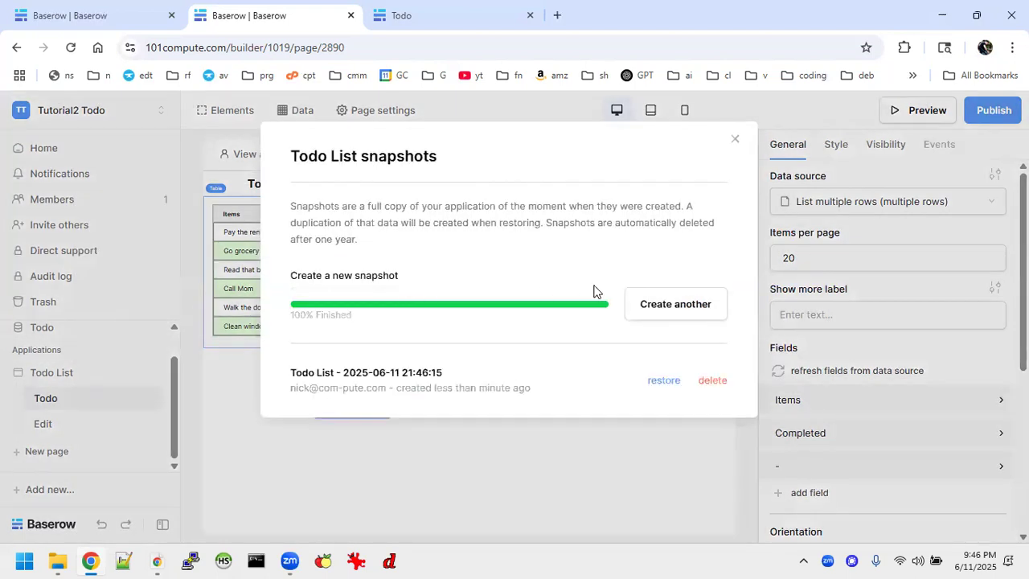
click(733, 141)
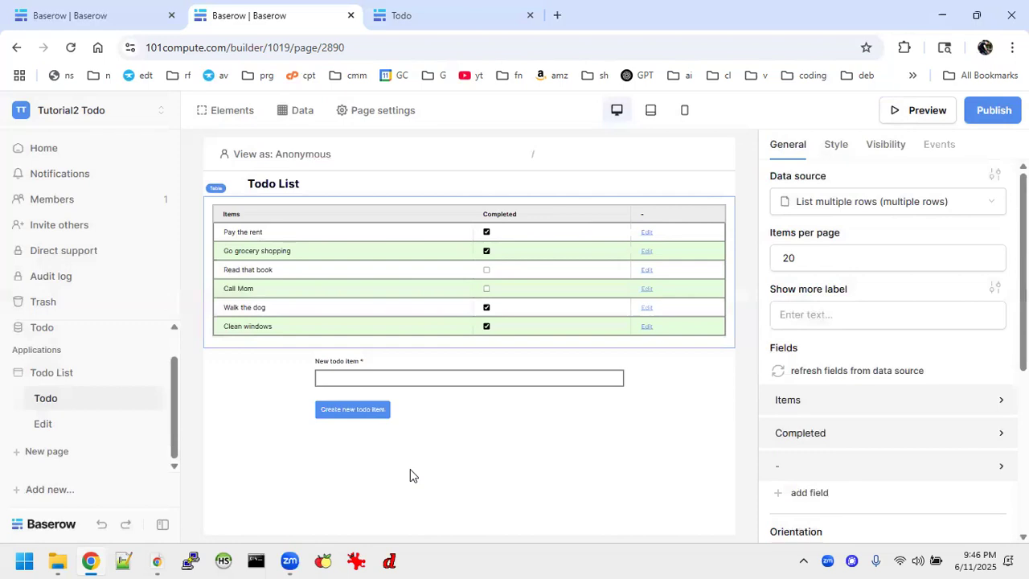
Publish to todotutorial.101compute.com, copy the site link and open it in a new tab
click(987, 114)
click(682, 305)
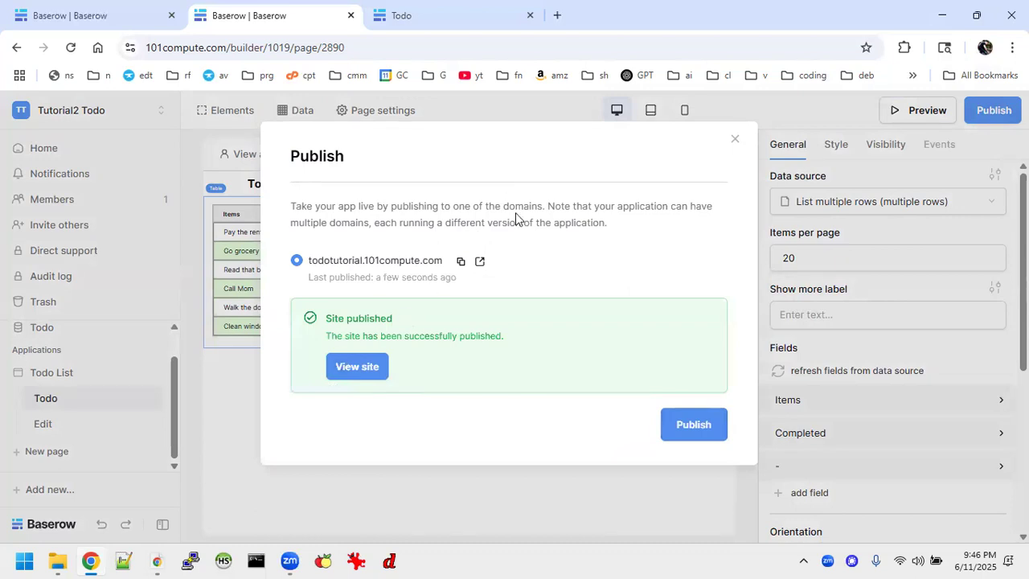
click(734, 140)
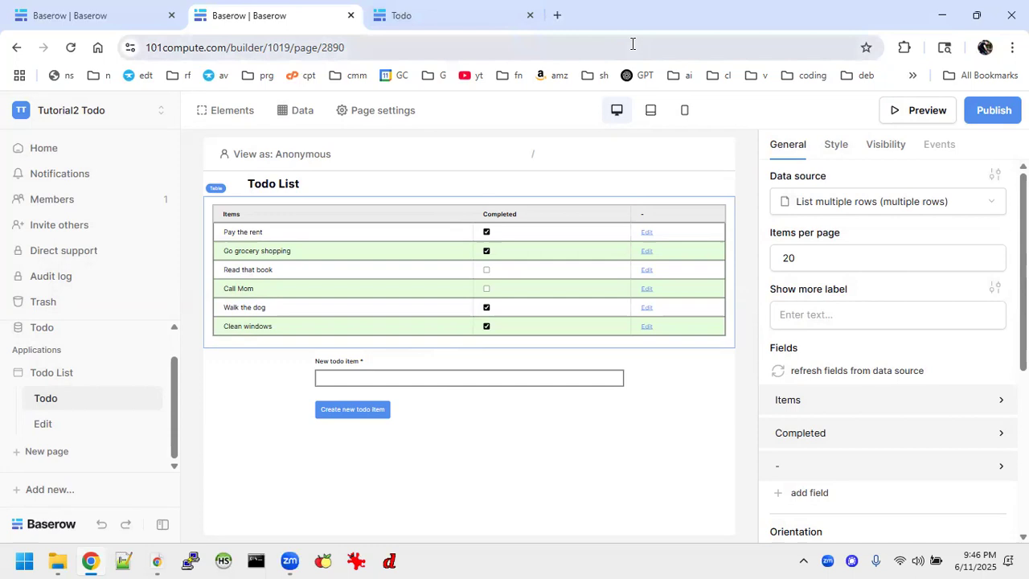
click(994, 112)
click(462, 261)
click(479, 259)
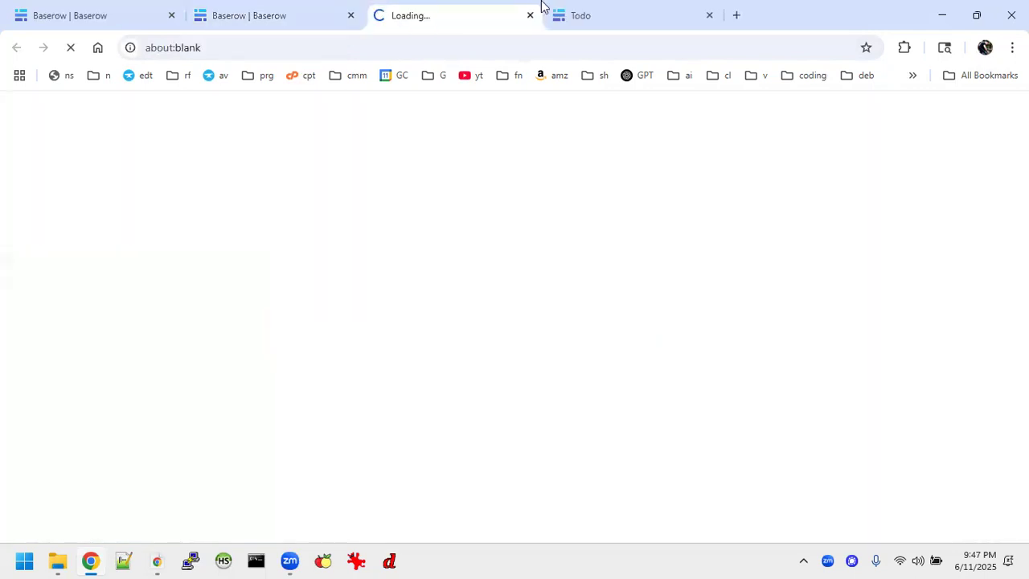
Add the test item 'poixjfoiszjklg' to the live Todo List
click(710, 15)
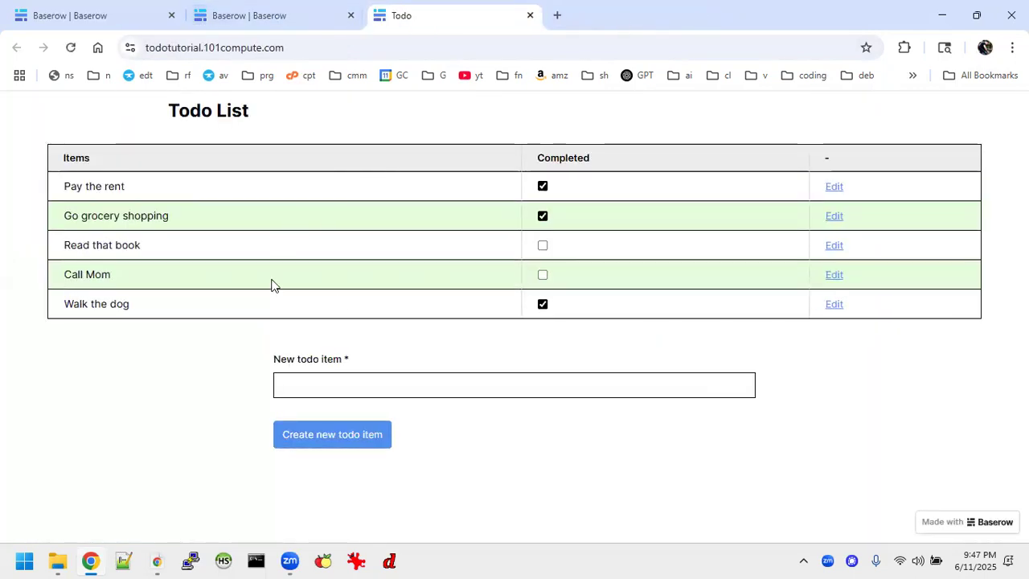
click(333, 383)
text(poixjfoiszjklg)
click(333, 435)
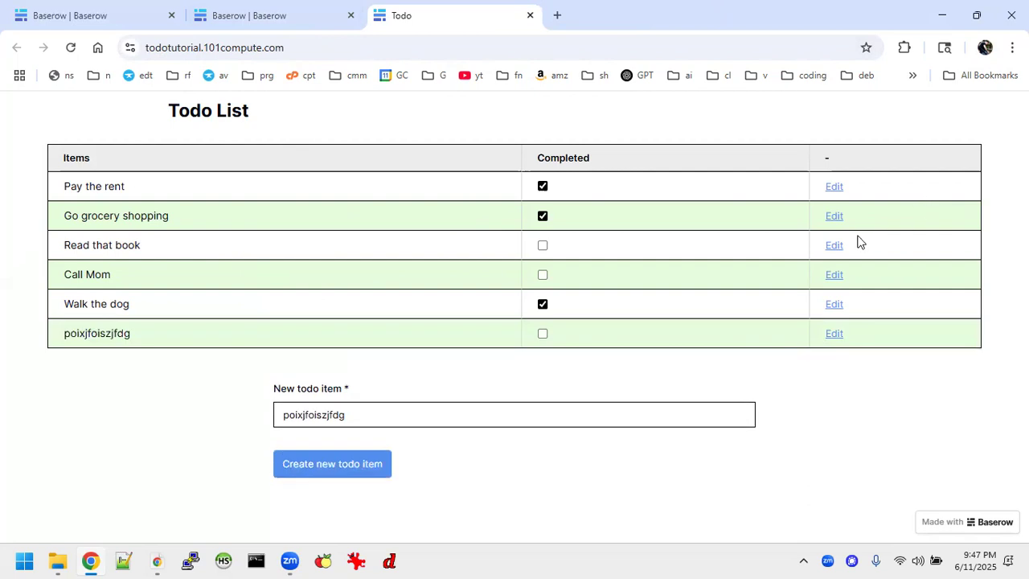
Resubmit Walk the dog unchanged, permanently delete the test item, and close the live site
click(835, 304)
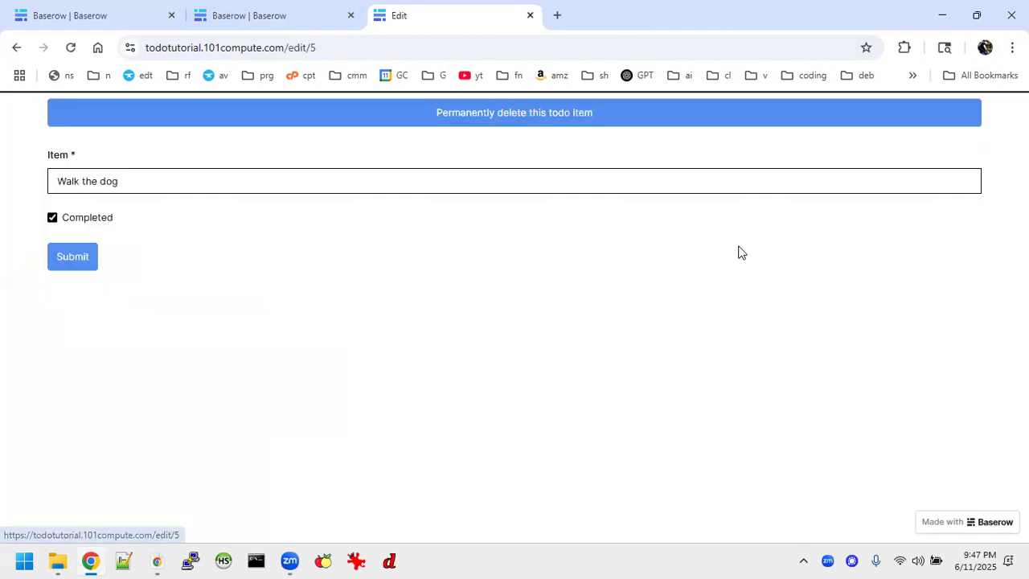
click(89, 257)
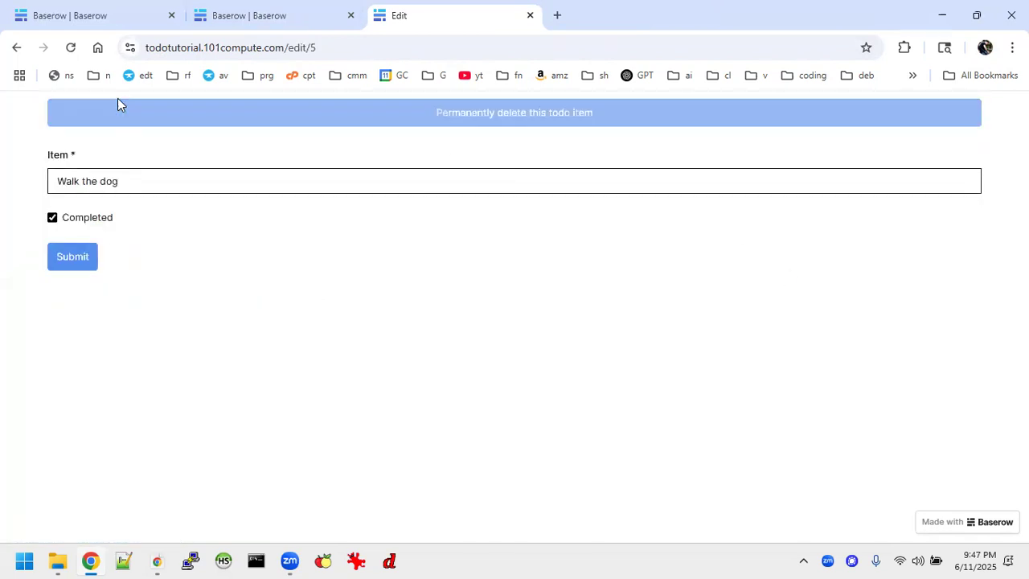
click(75, 259)
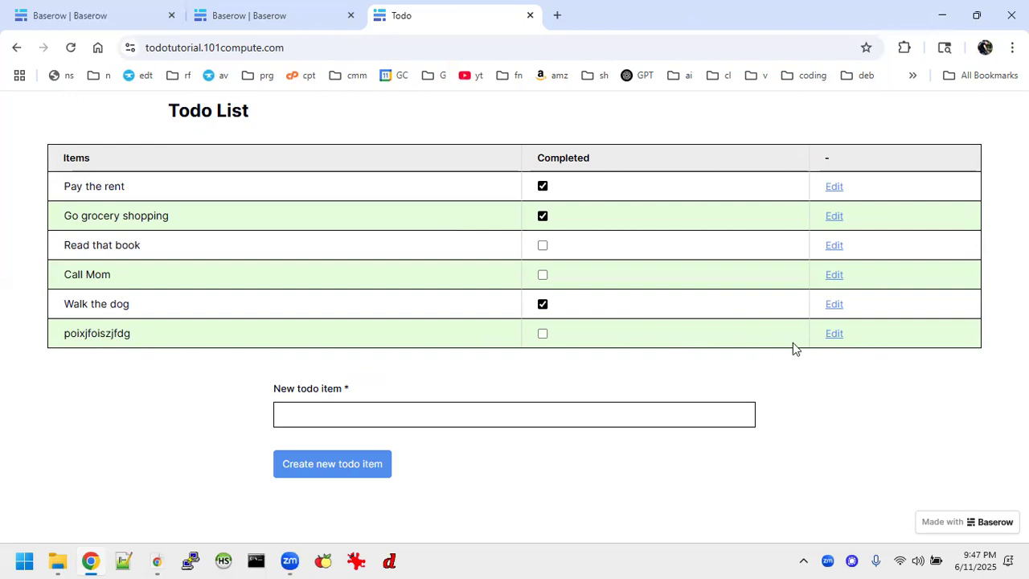
click(834, 335)
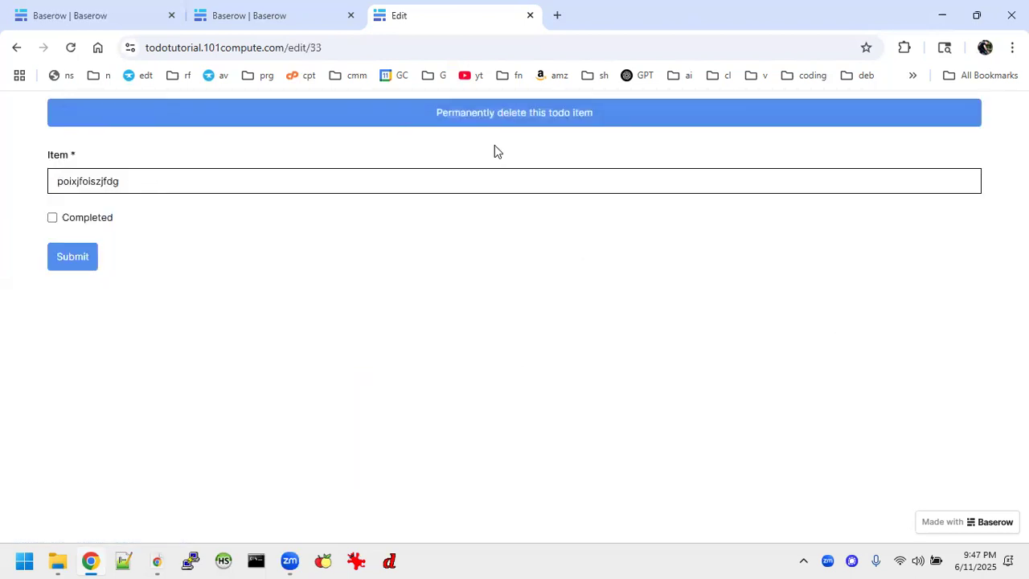
click(513, 124)
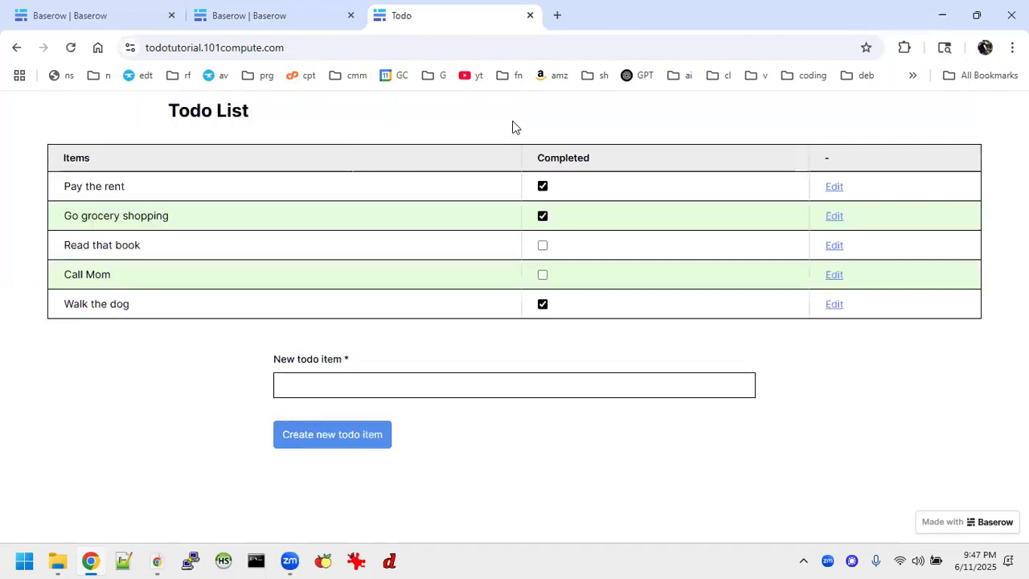
click(530, 15)
Set the new todo item form's visibility to Logged-in visitors with All roles allowed
click(735, 139)
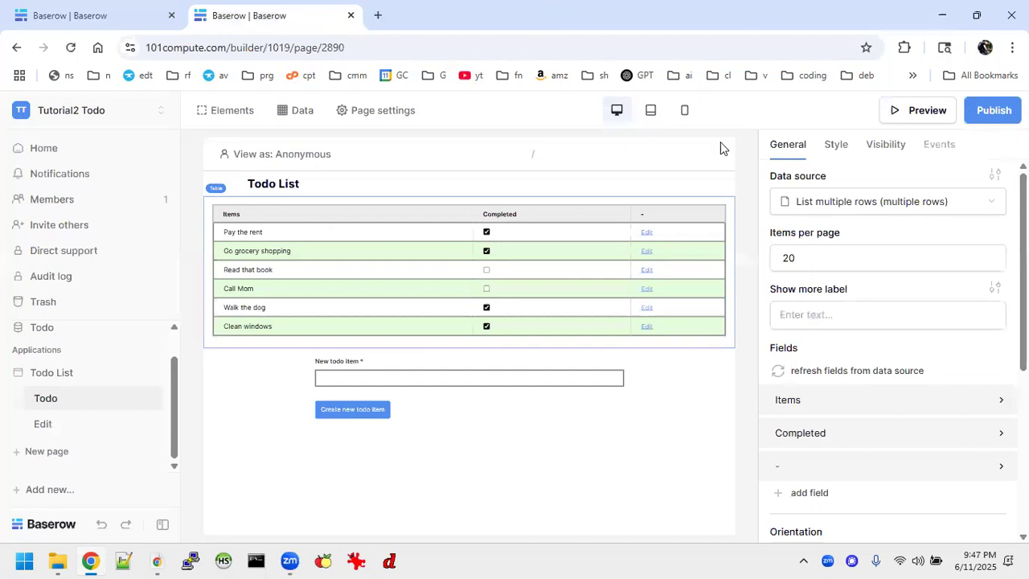
click(552, 400)
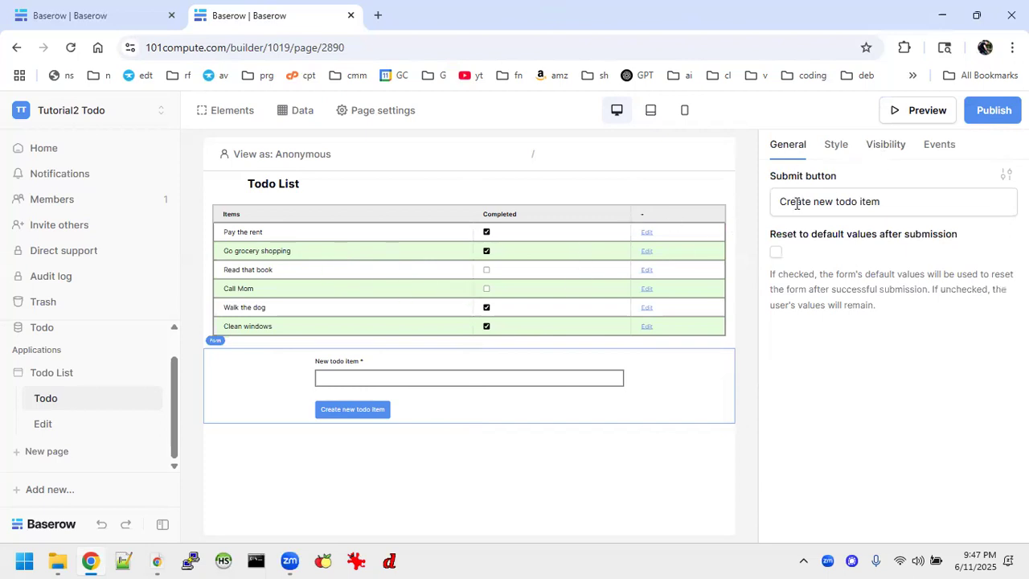
click(887, 152)
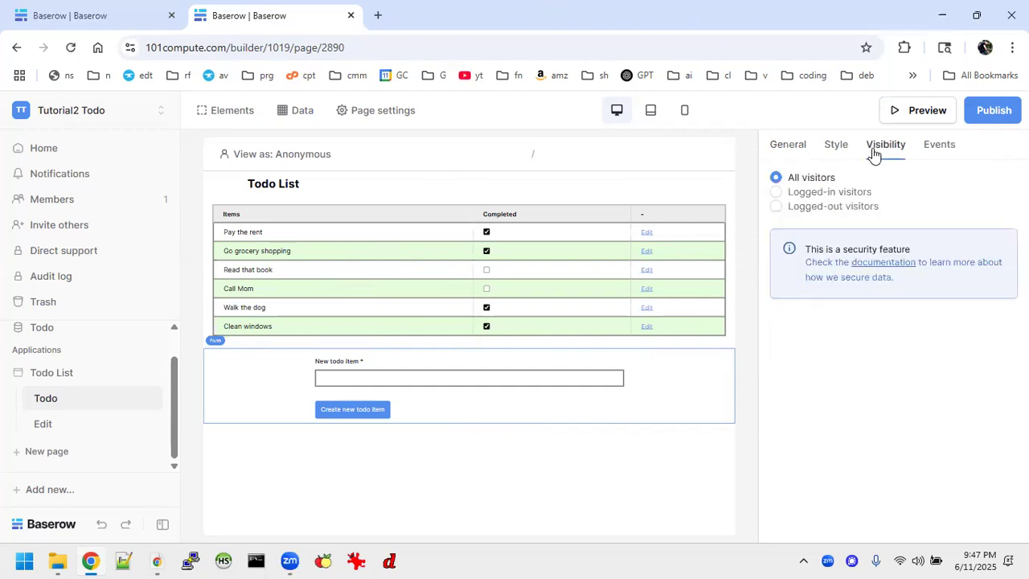
click(777, 193)
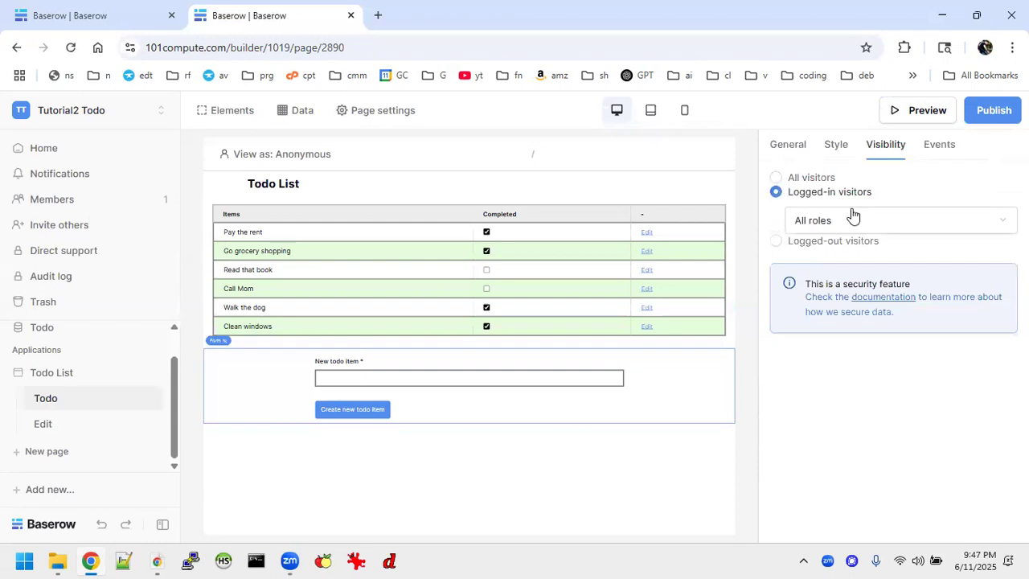
click(892, 223)
click(838, 420)
click(37, 421)
click(41, 401)
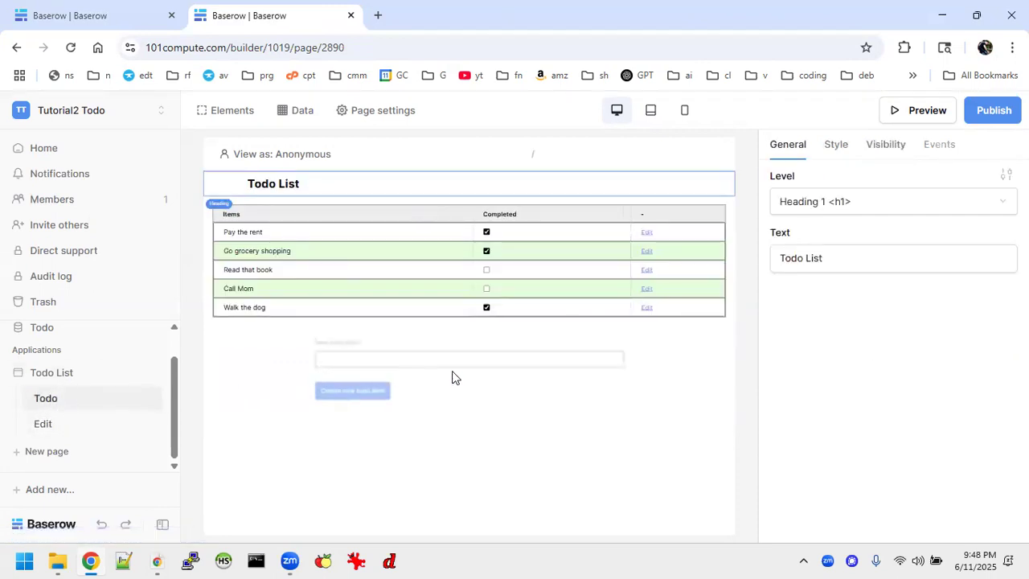
Keep the preview as an anonymous visitor, republish the app and open the live site
click(267, 161)
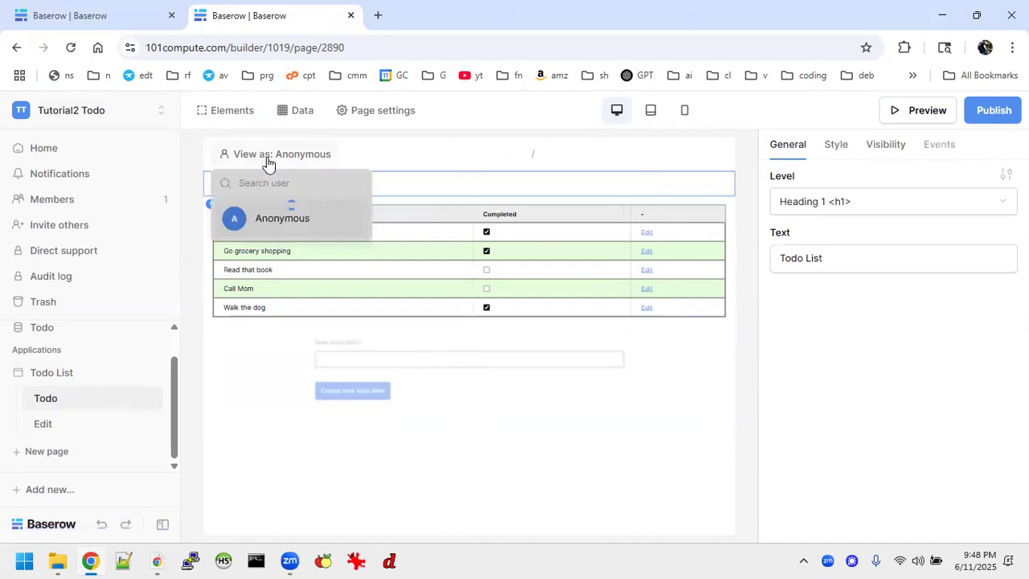
click(296, 465)
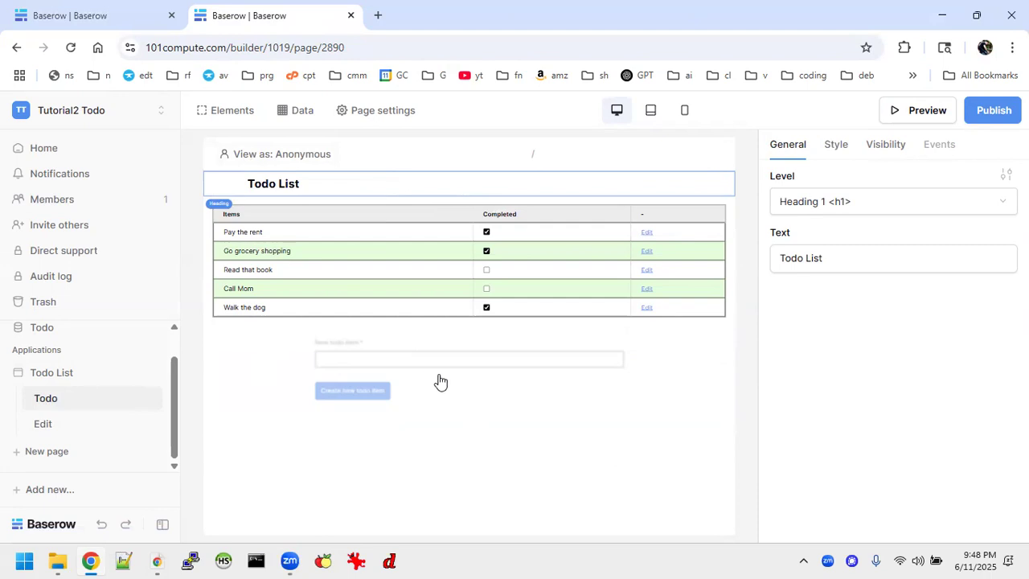
click(997, 110)
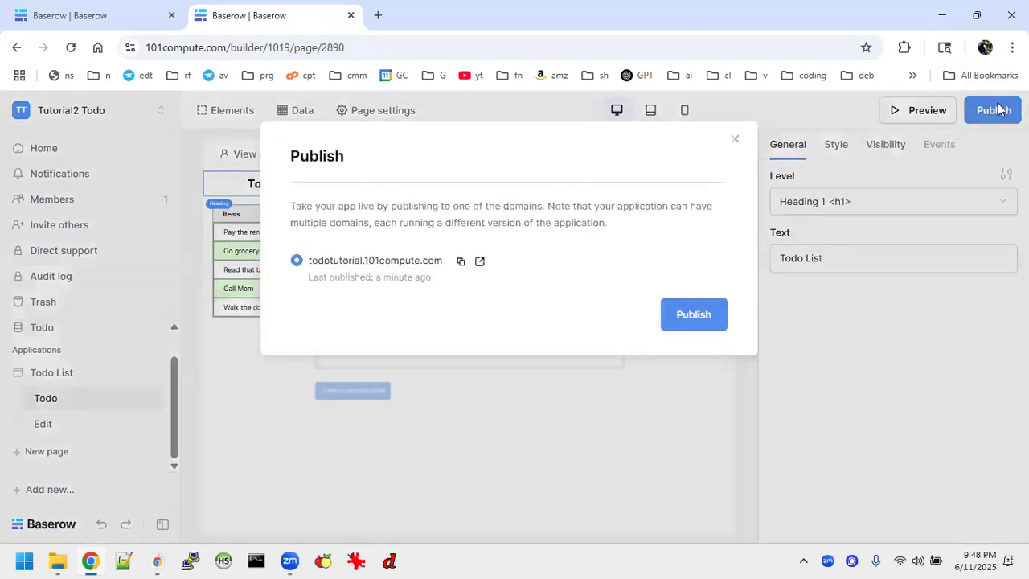
click(682, 312)
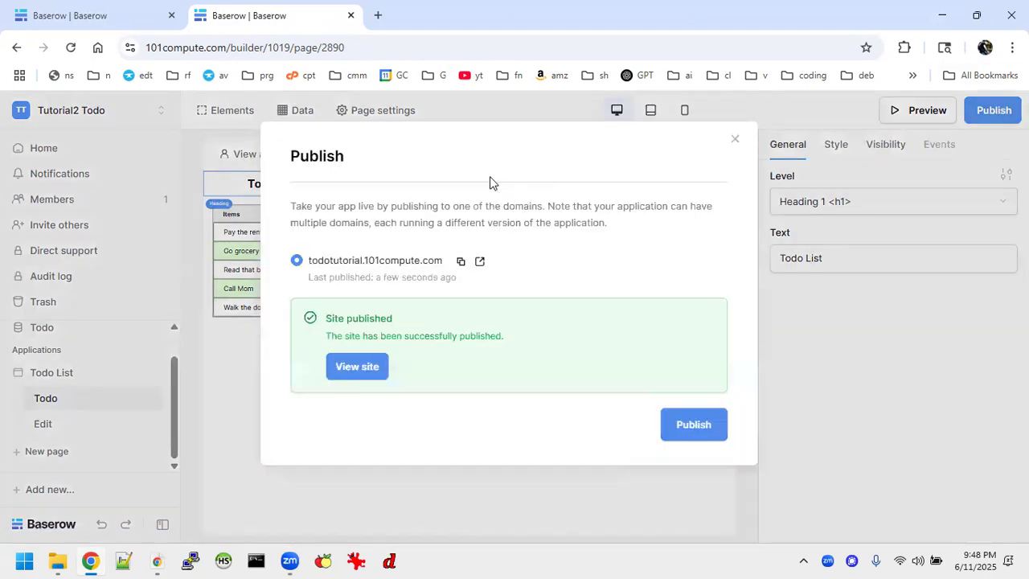
click(372, 361)
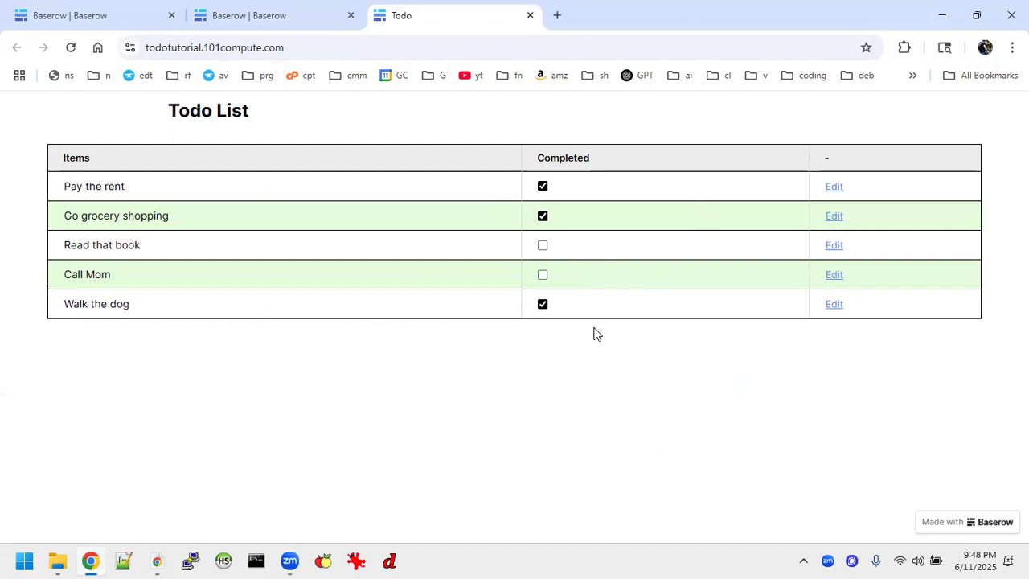
Close the live site tab and publish confirmation, then switch to the Edit page
click(528, 17)
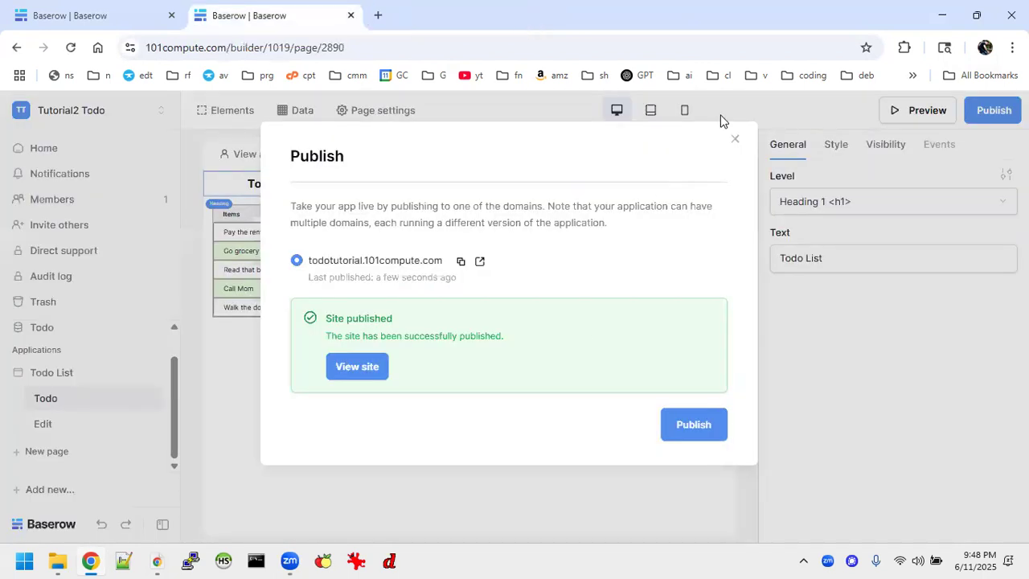
click(735, 142)
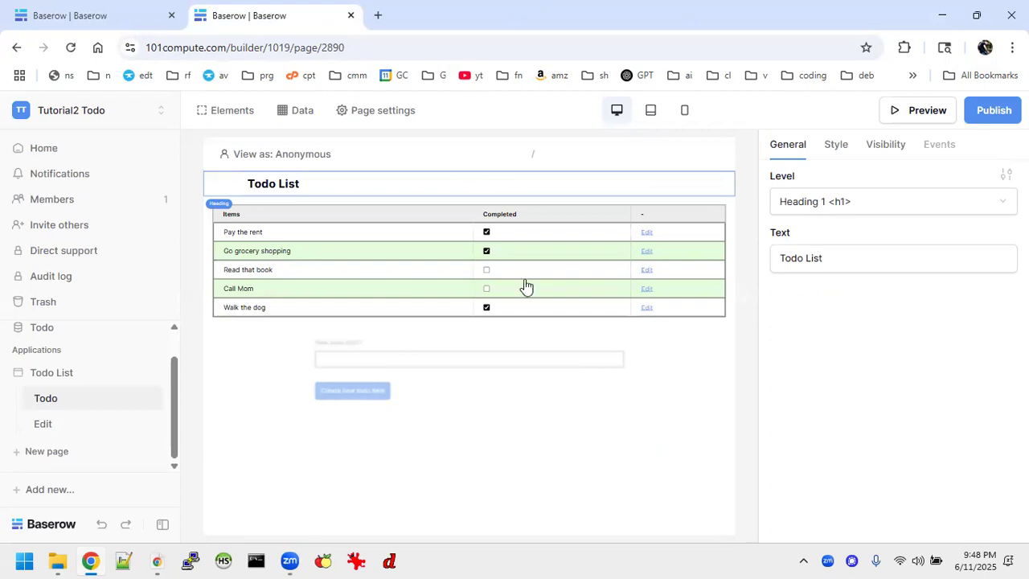
click(69, 433)
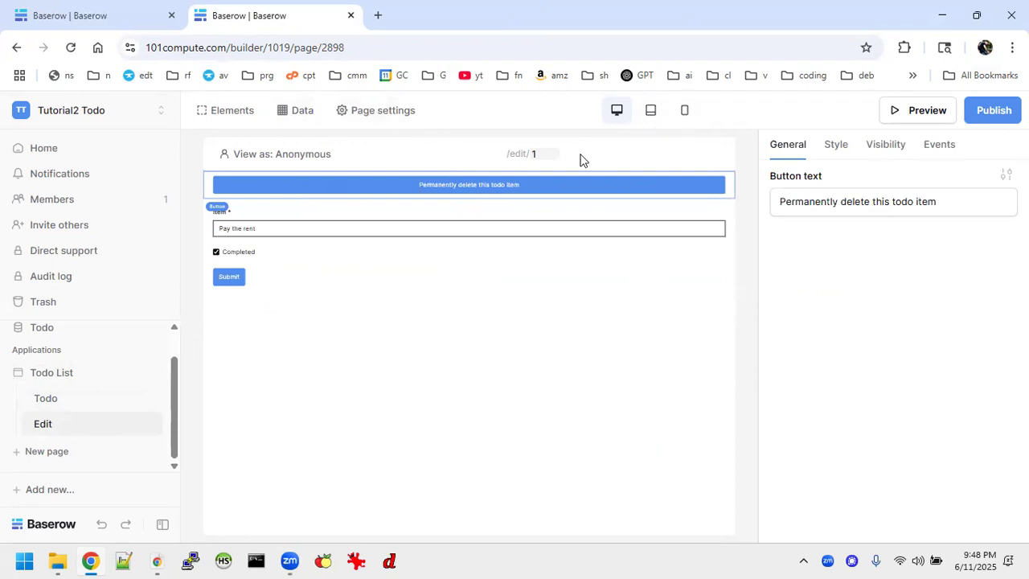
Select the Edit page's item form and show its Visibility settings
click(464, 274)
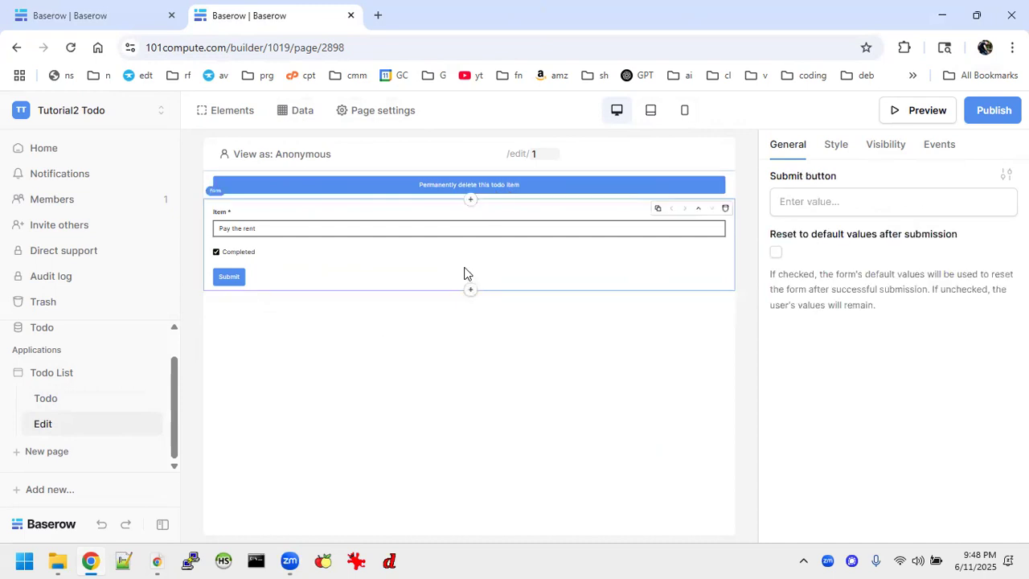
click(494, 187)
click(494, 266)
click(886, 148)
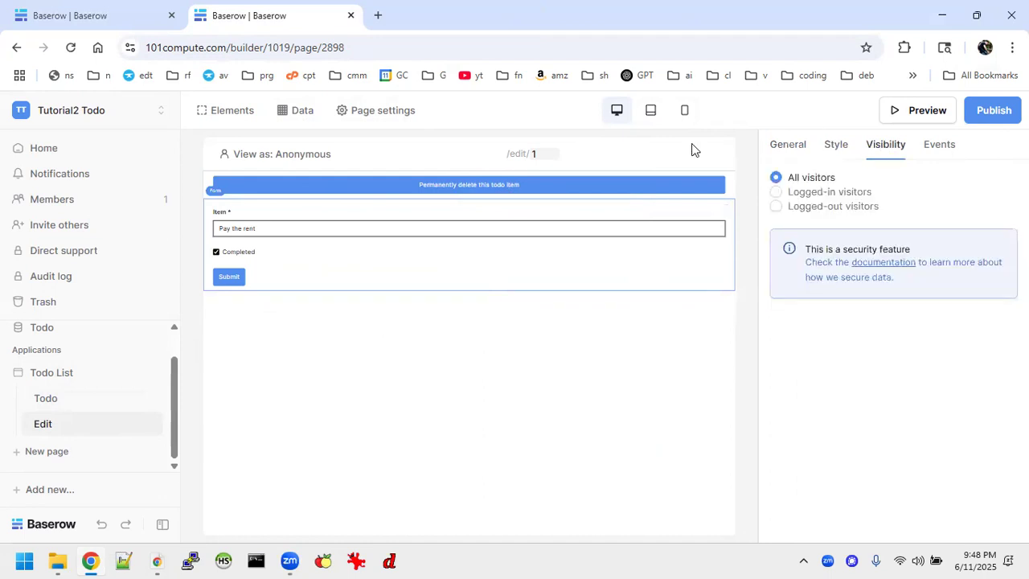
Set the Edit page's visibility to Logged-in visitors in its page settings
click(362, 110)
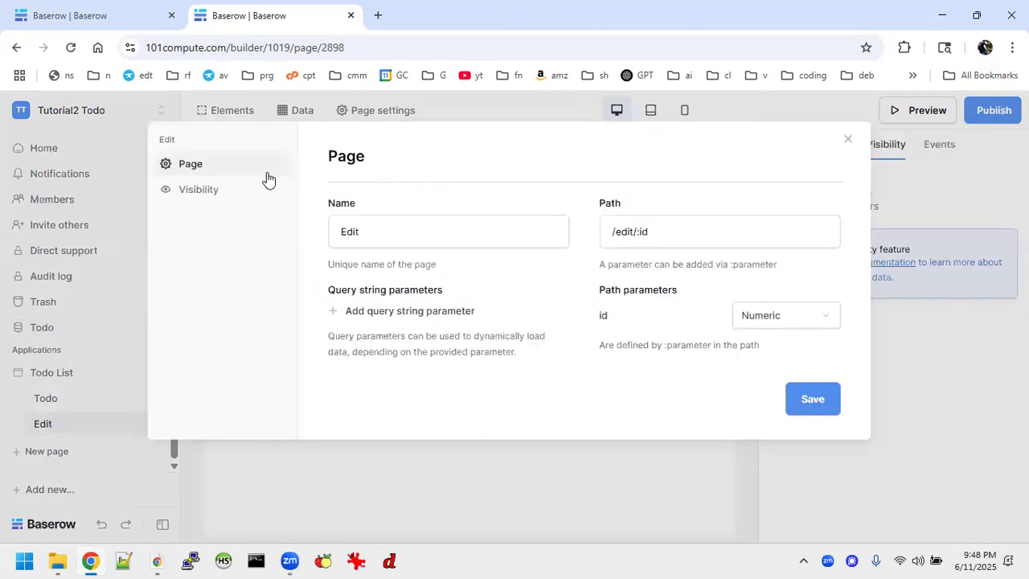
click(223, 193)
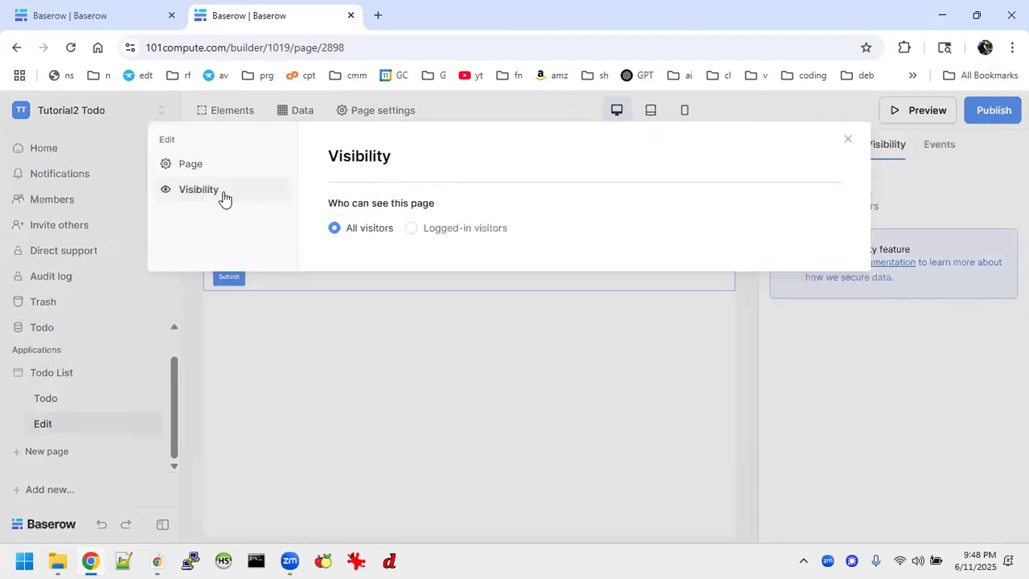
click(426, 231)
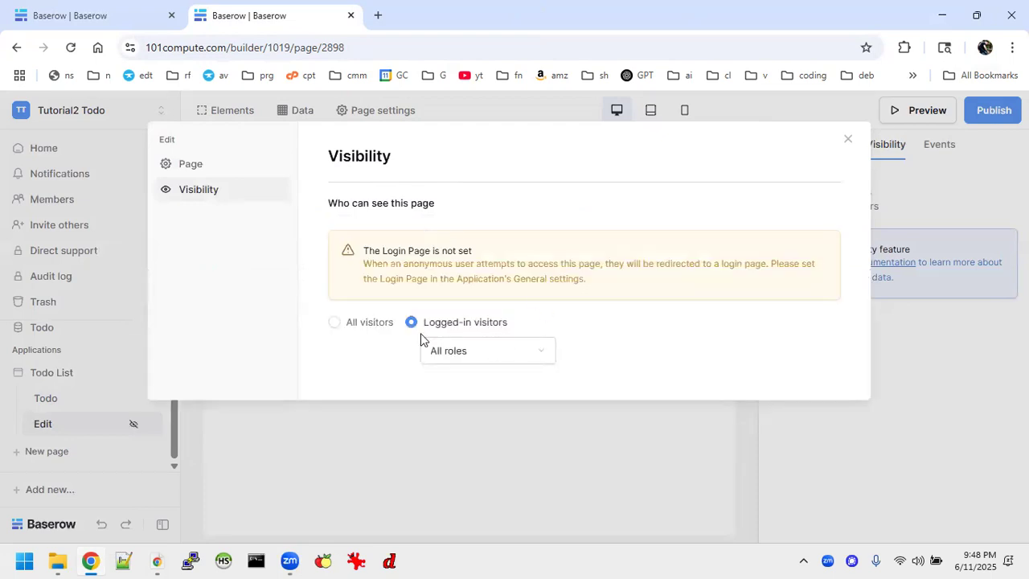
click(359, 326)
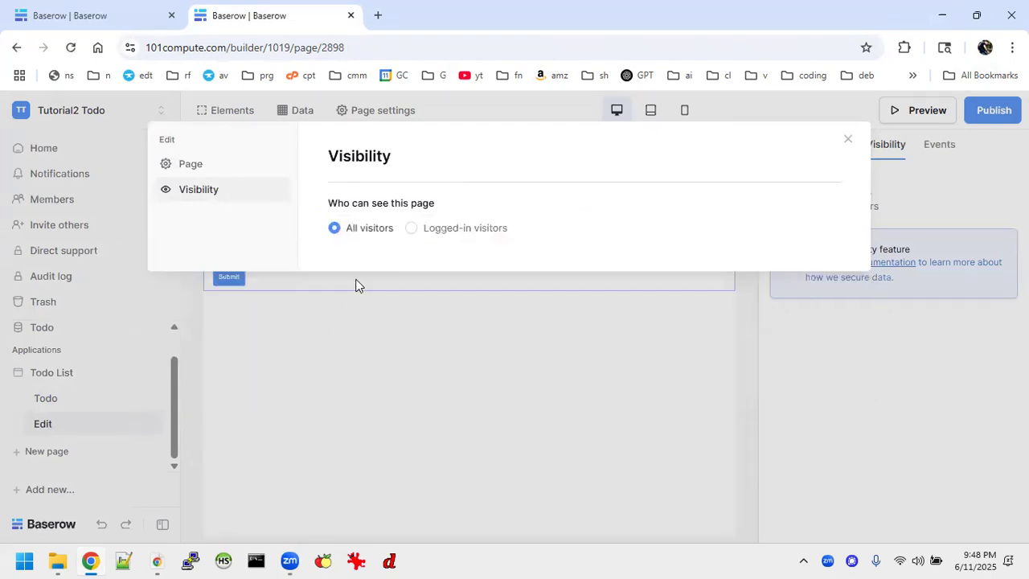
click(414, 230)
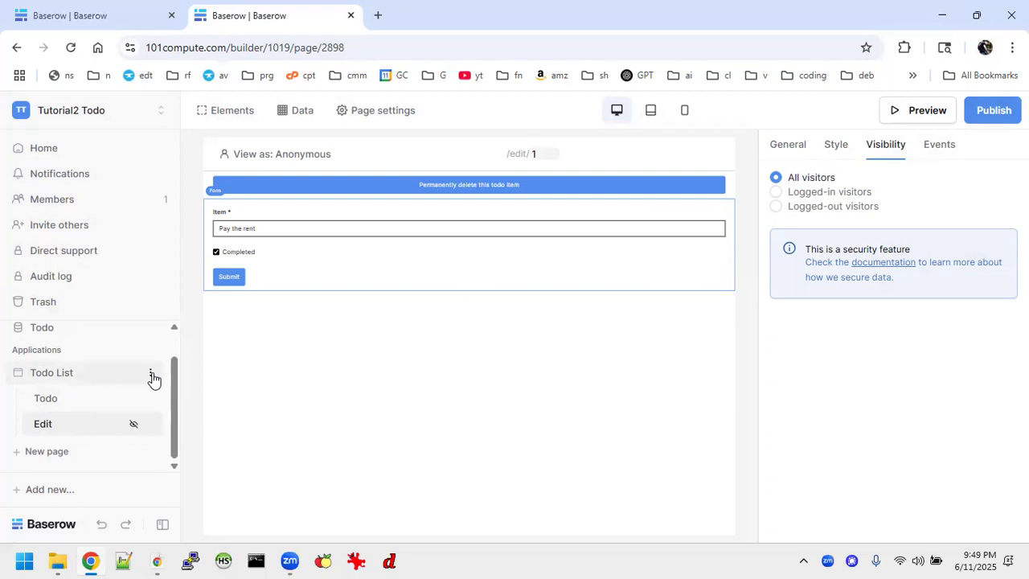
Create a new page named 'Login' in the Todo List app
click(57, 409)
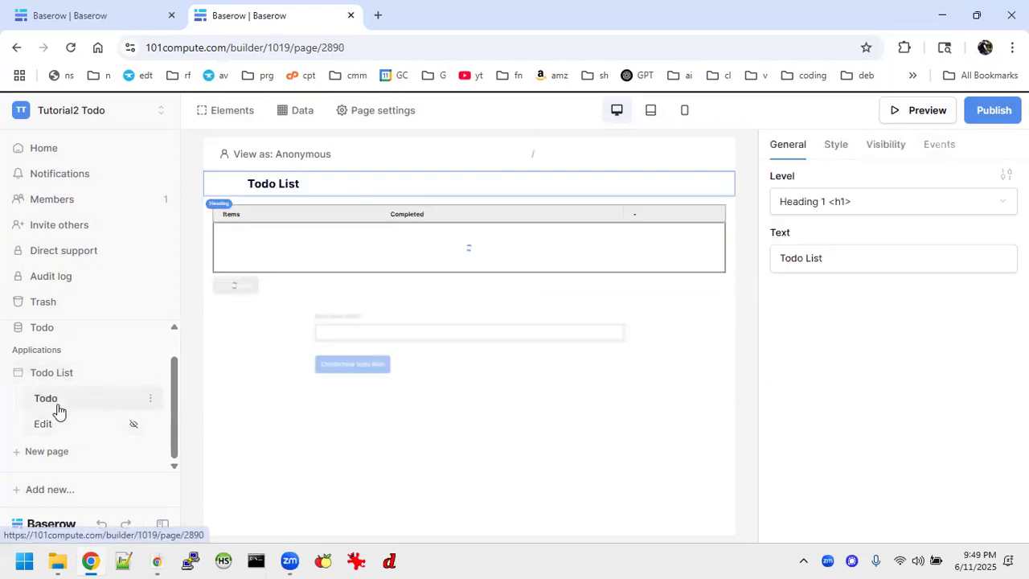
click(61, 424)
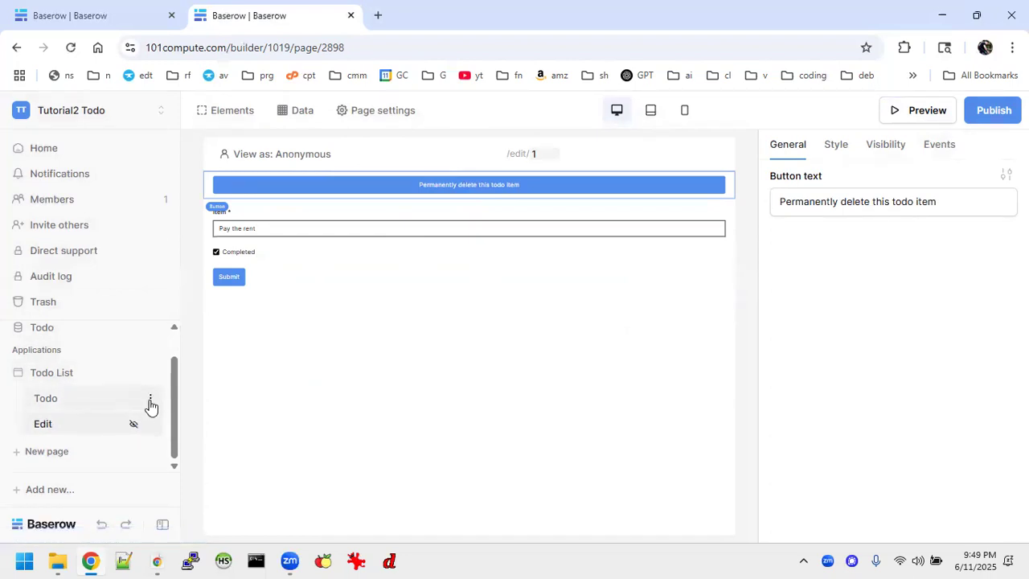
click(50, 452)
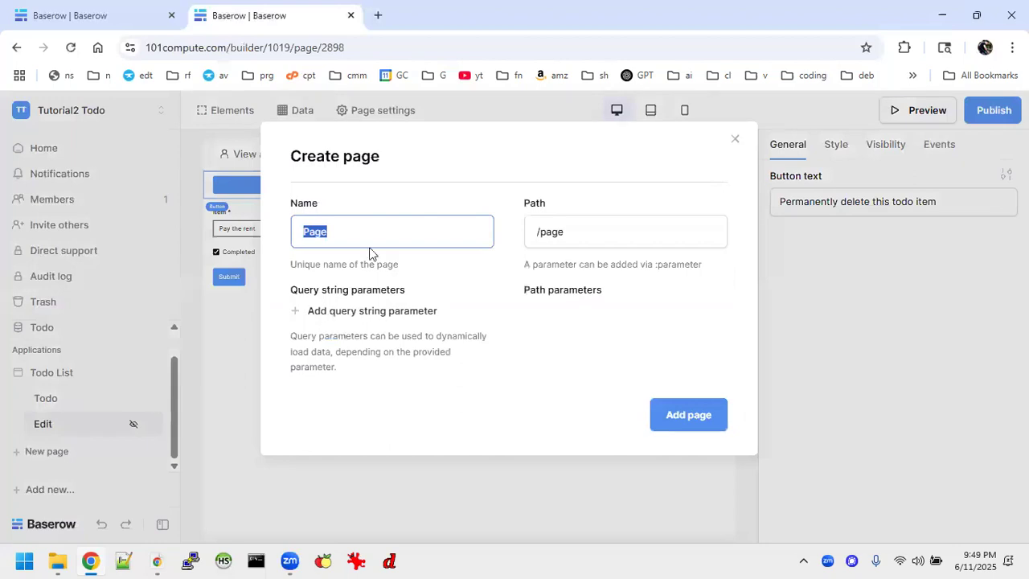
text(Login)
click(696, 415)
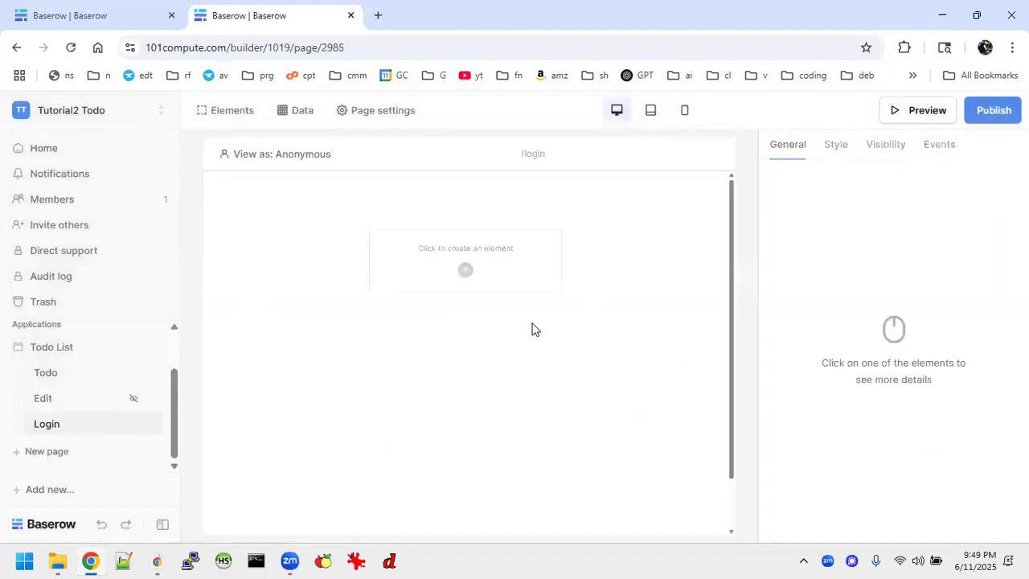
Add a Login form element to the Login page
click(468, 271)
scroll(505, 340, down, 3)
scroll(505, 339, down, 2)
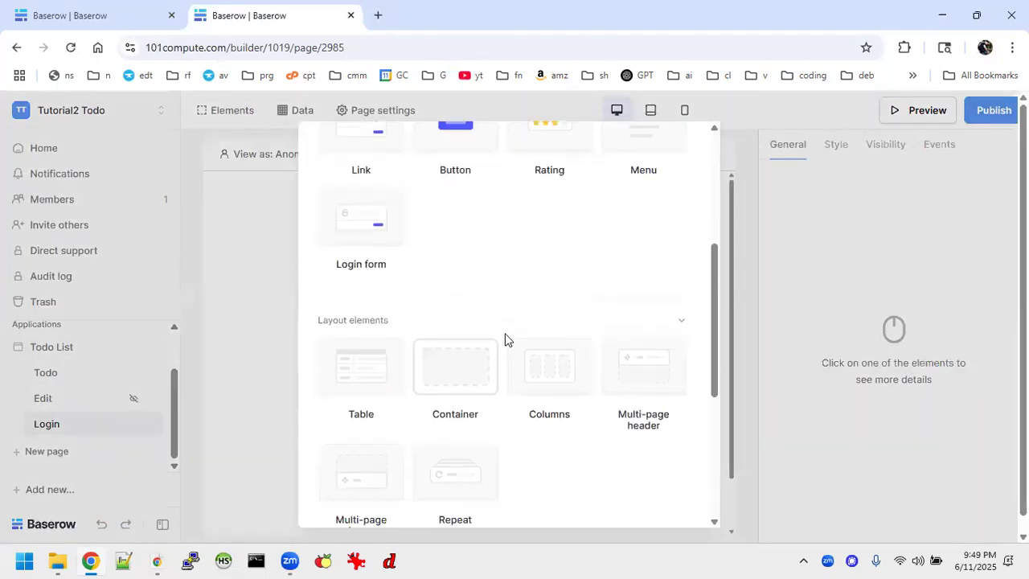
scroll(505, 339, down, 3)
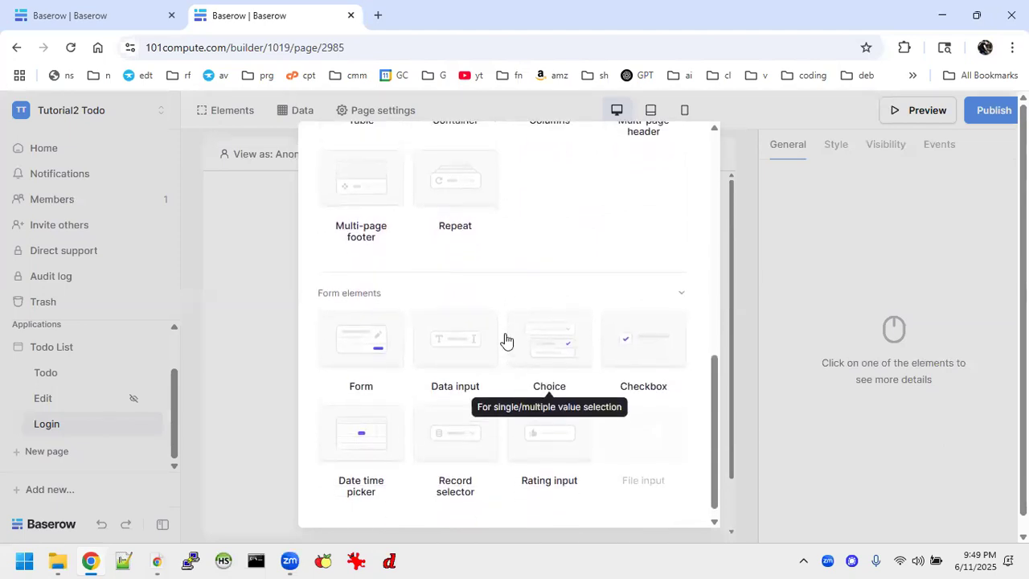
scroll(505, 339, up, 4)
scroll(505, 340, up, 1)
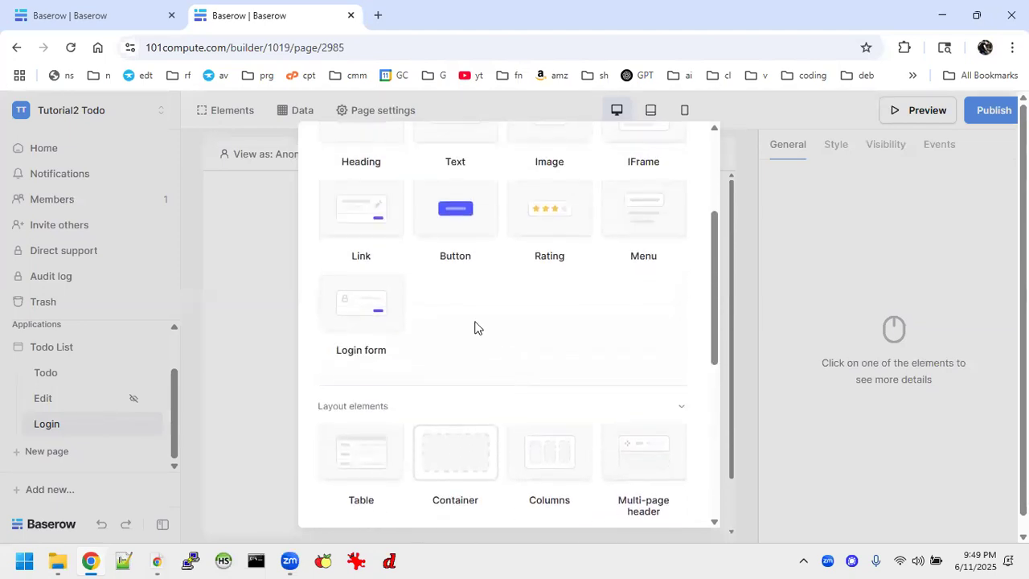
click(361, 346)
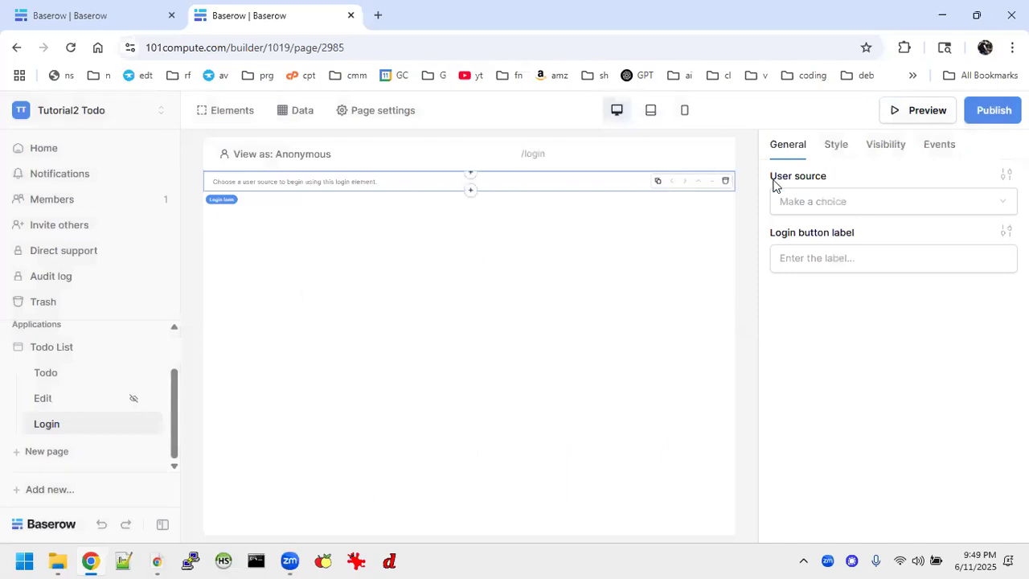
Set the login form's user source to Baserow table authentication
click(828, 201)
click(844, 208)
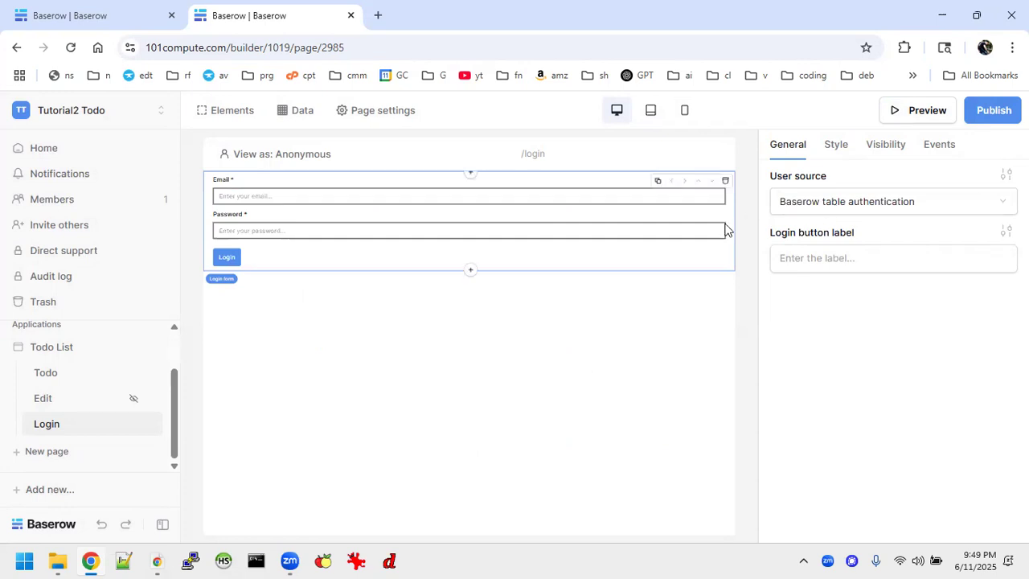
click(883, 212)
click(631, 393)
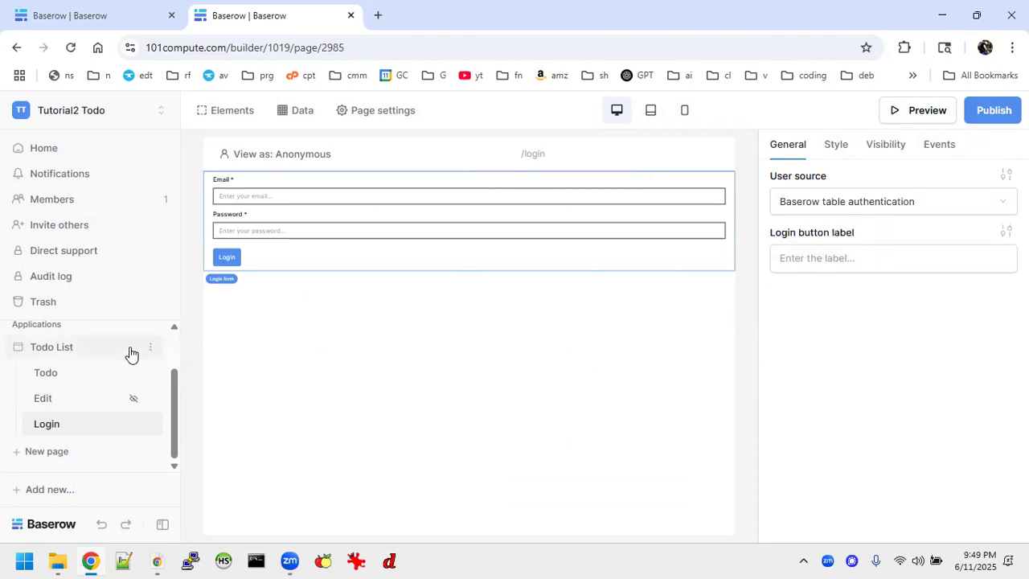
scroll(80, 352, up, 1)
scroll(79, 351, up, 3)
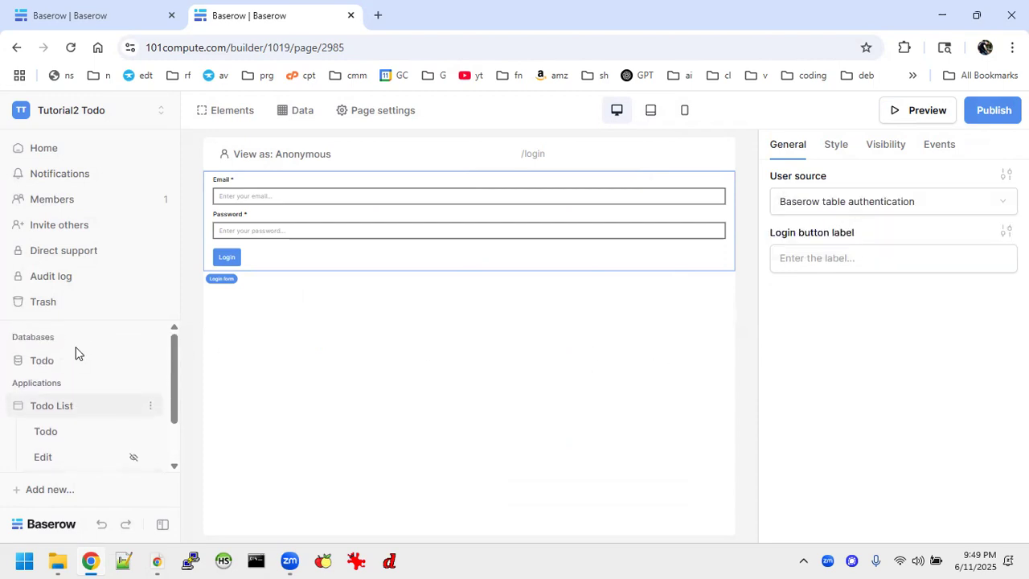
Create a new table named 'Users' in the Todo database
click(53, 367)
click(150, 360)
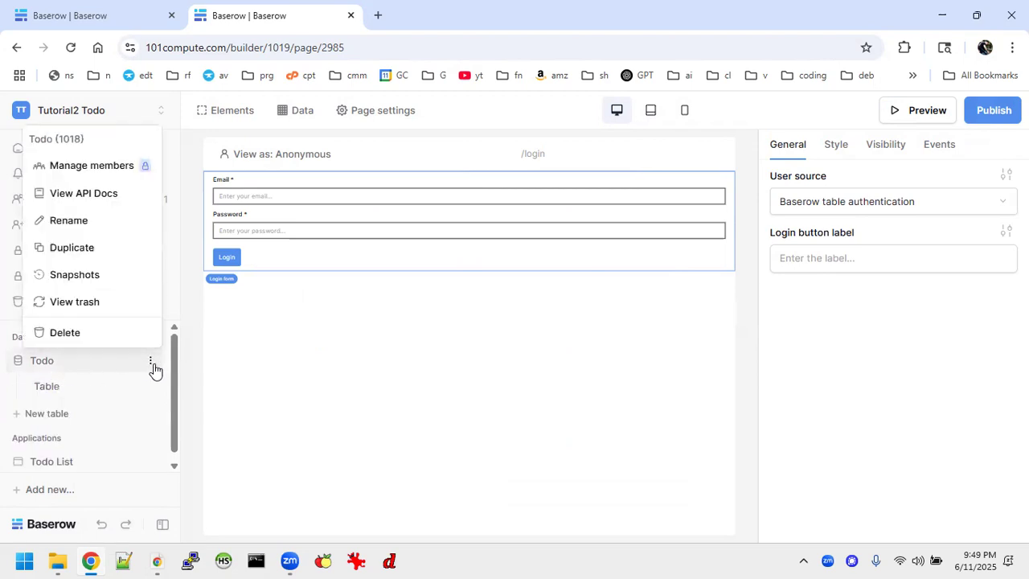
click(46, 414)
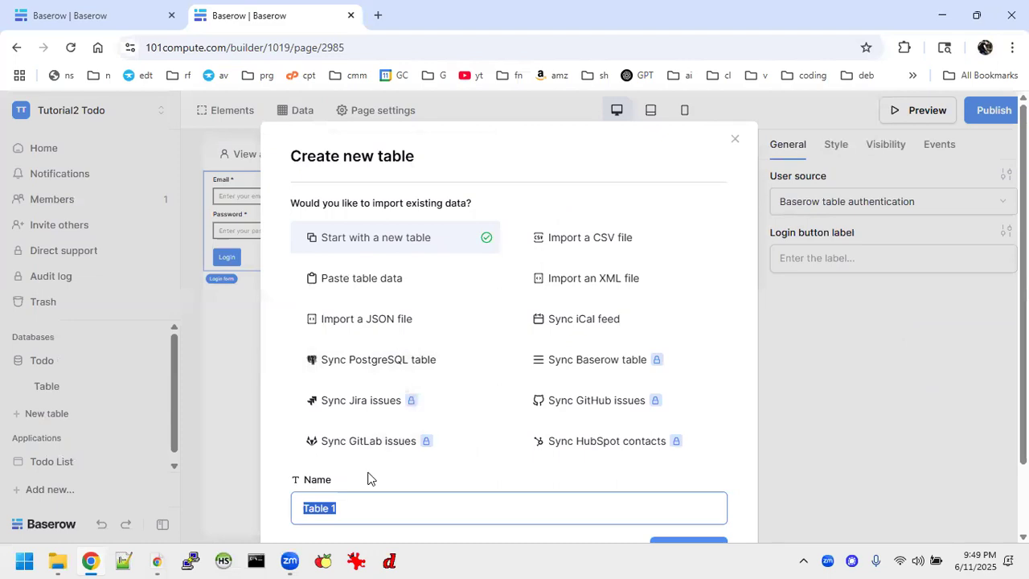
text(Users)
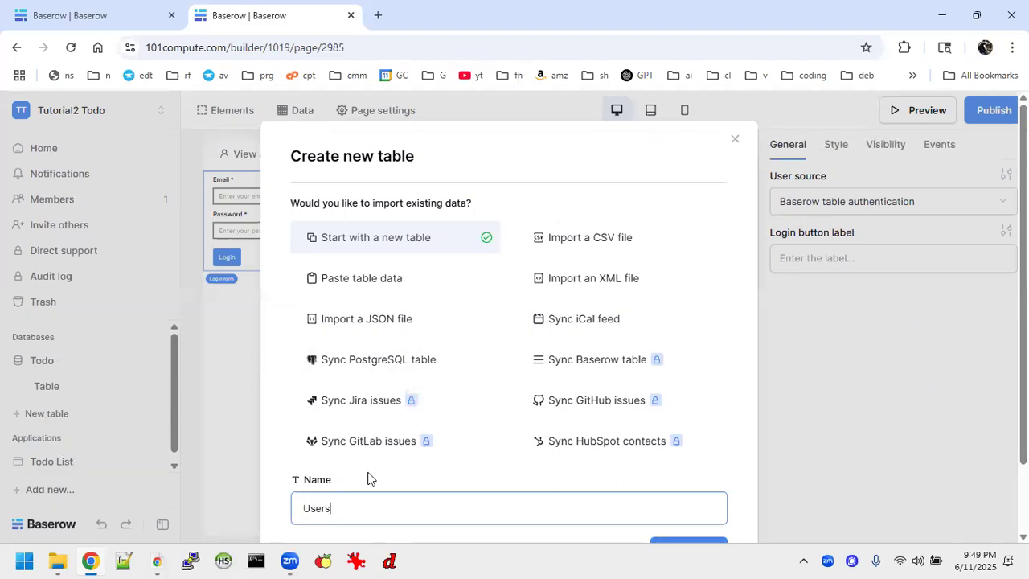
key(Return)
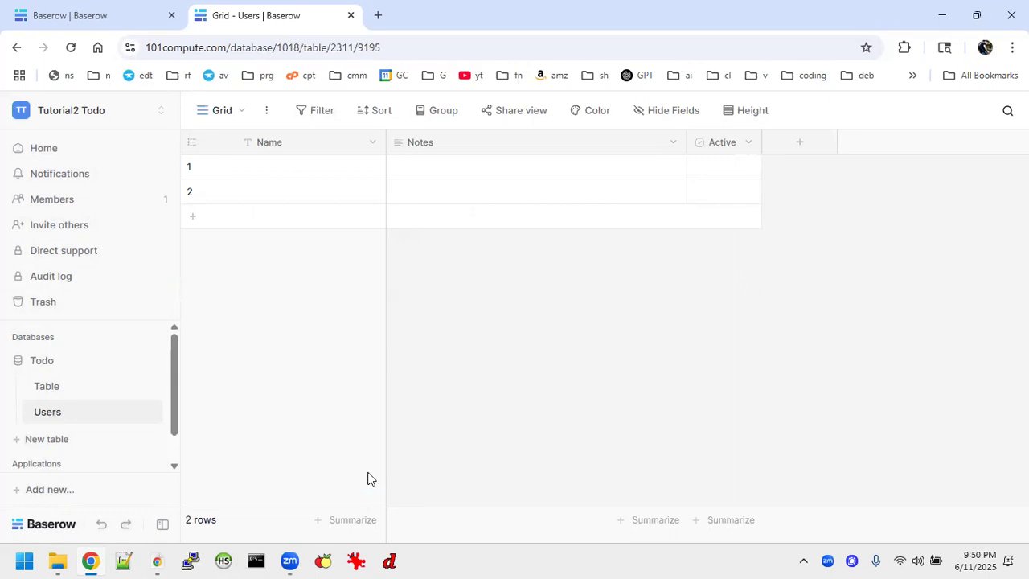
Open the new Users table from the Todo database in the sidebar
click(69, 201)
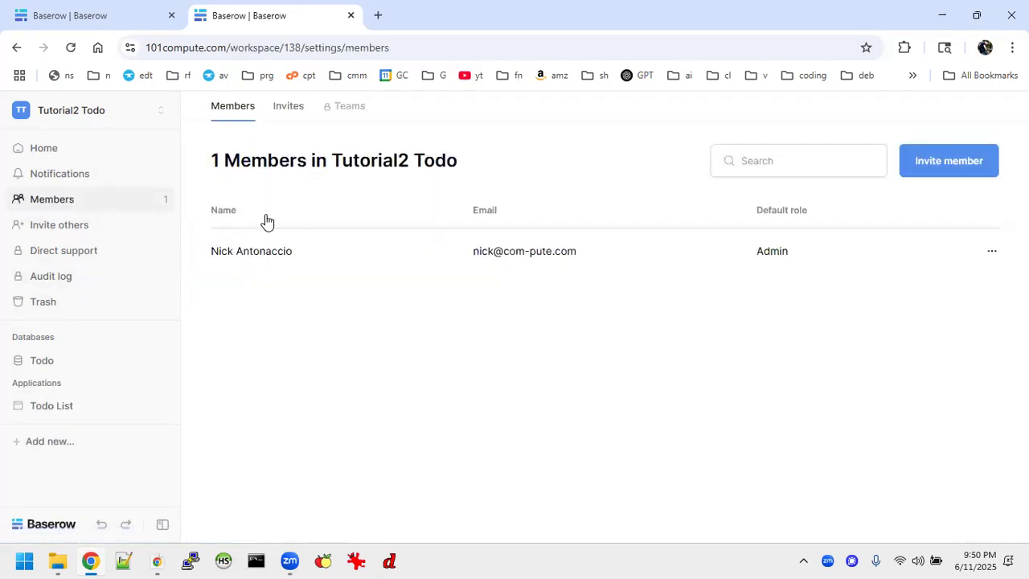
click(46, 362)
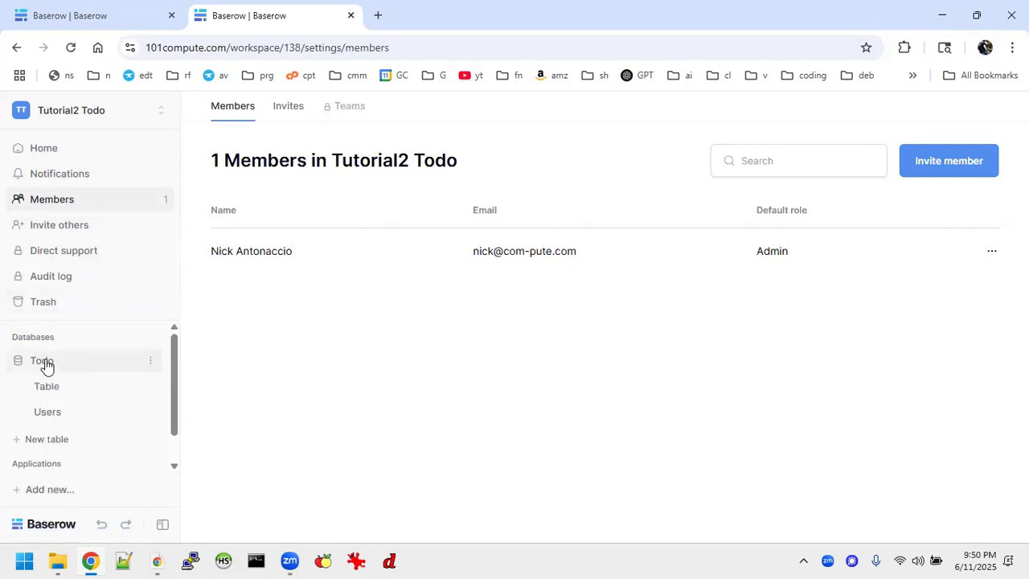
click(68, 414)
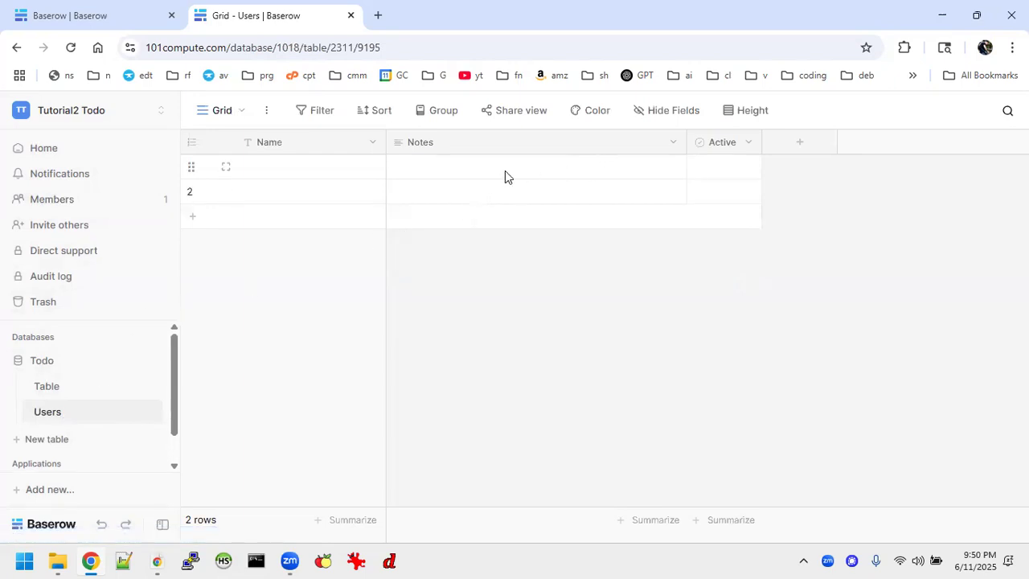
Enter the first user's name in row 1's Name cell
click(326, 177)
text(joe Bloe)
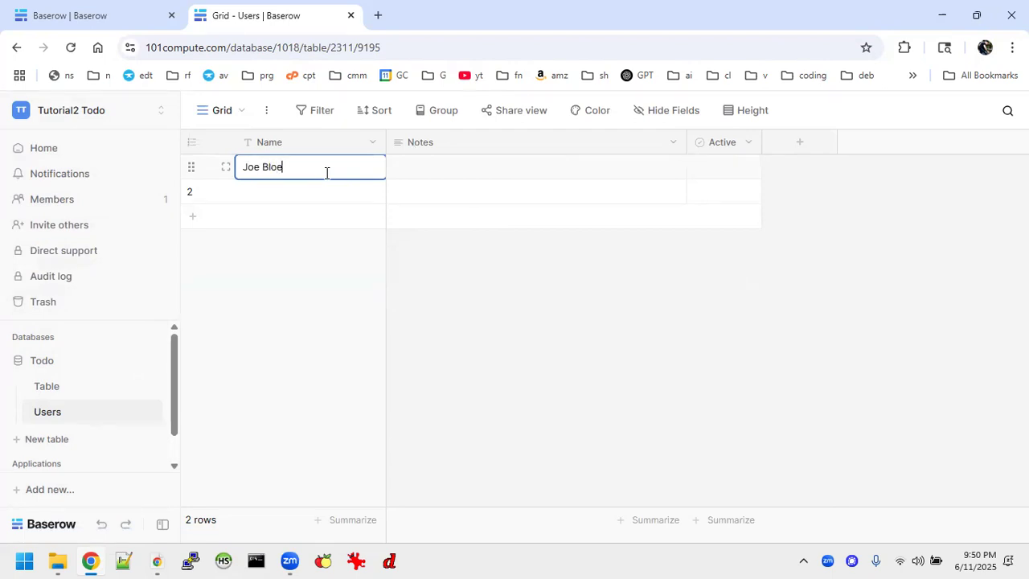
click(475, 152)
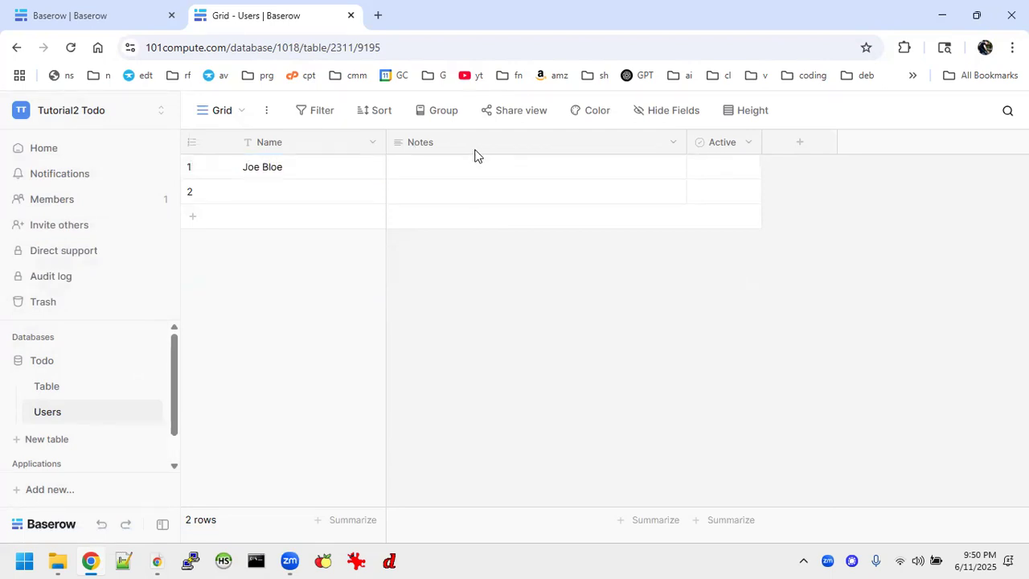
Rename the Notes field to 'Email' and change its type to Email
click(672, 143)
click(579, 197)
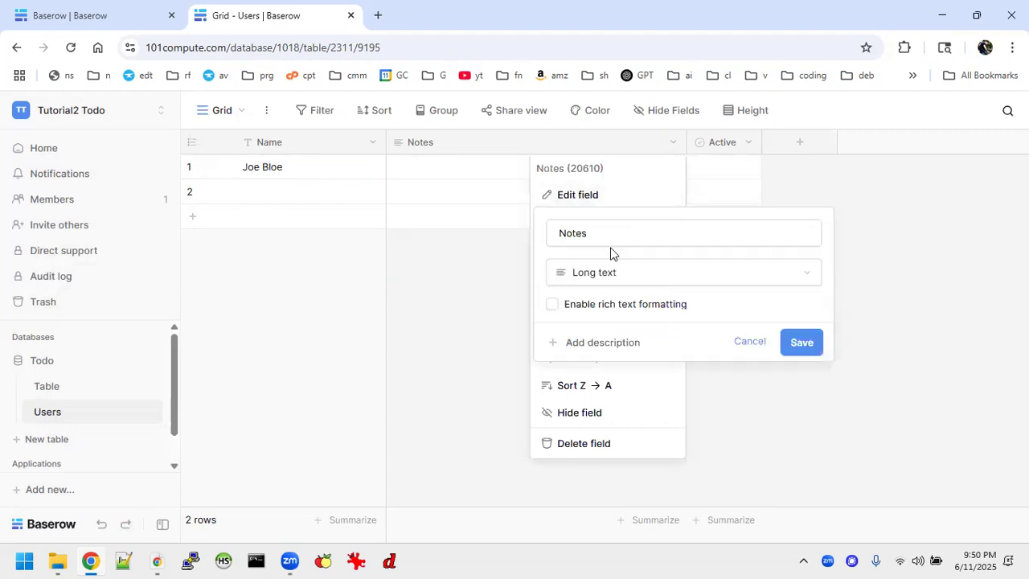
double_click(633, 236)
text(Email)
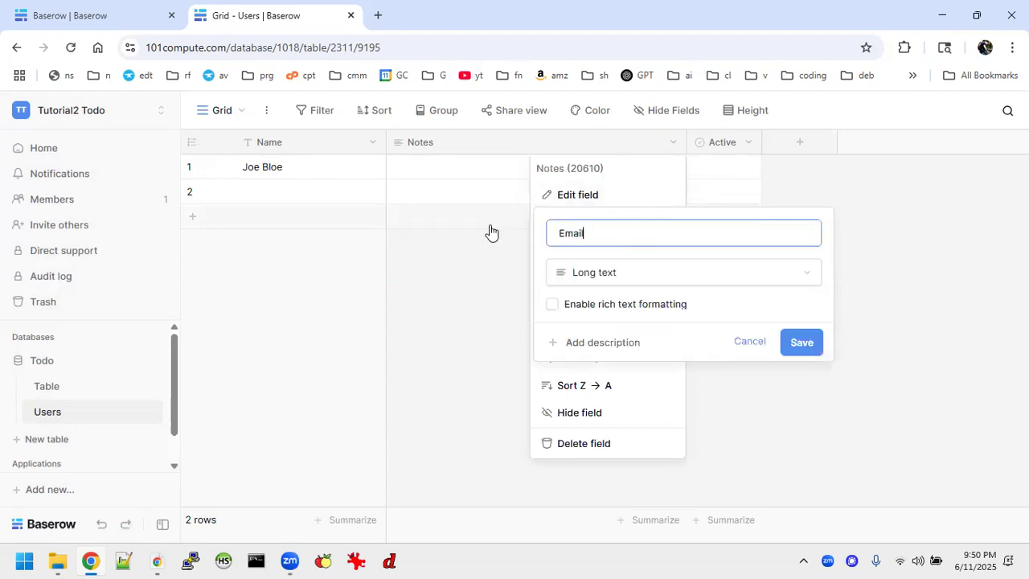
click(607, 272)
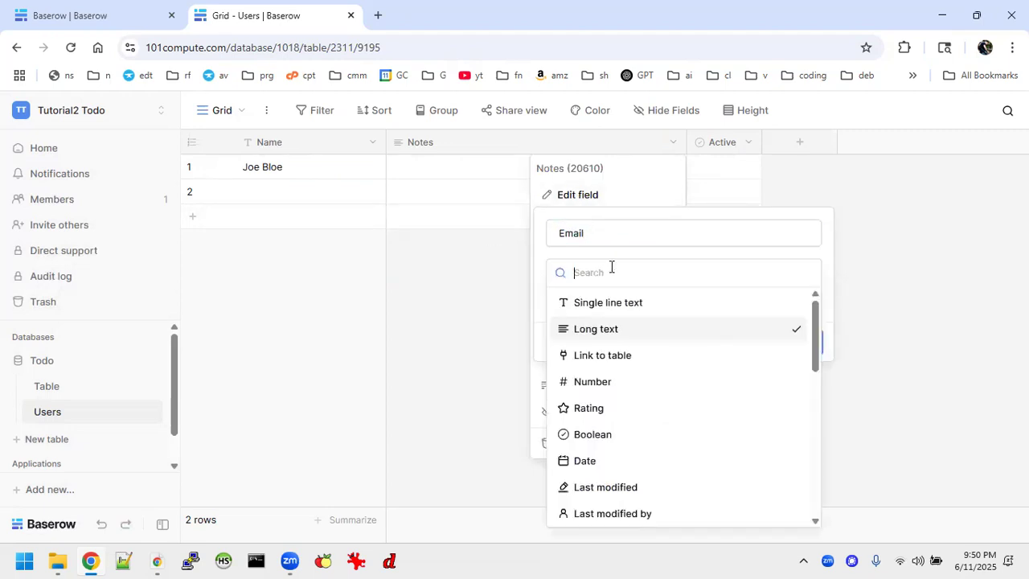
scroll(621, 409, down, 5)
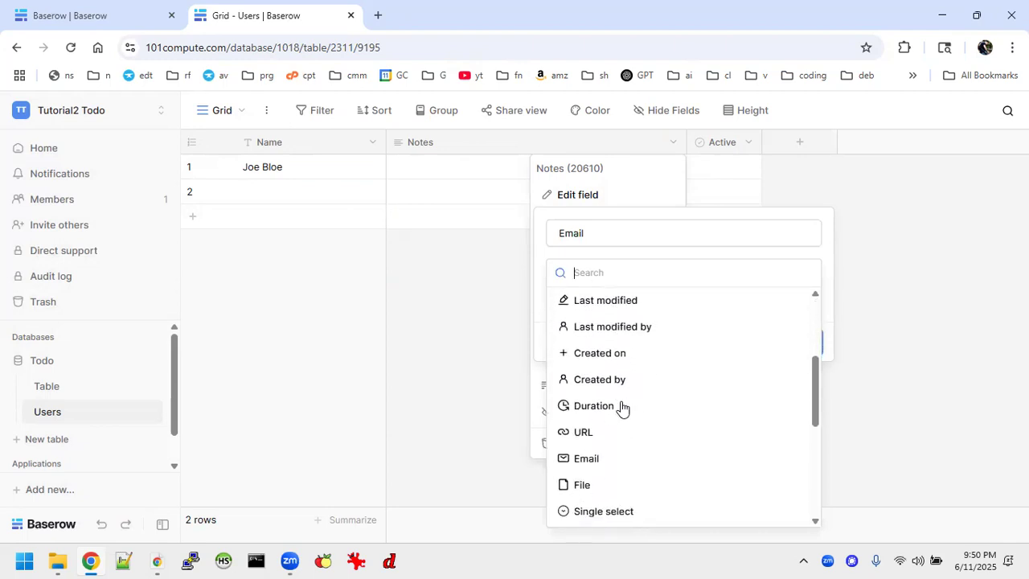
click(590, 423)
click(808, 324)
Enter the first user's e-mail address in row 1's Email cell
click(427, 174)
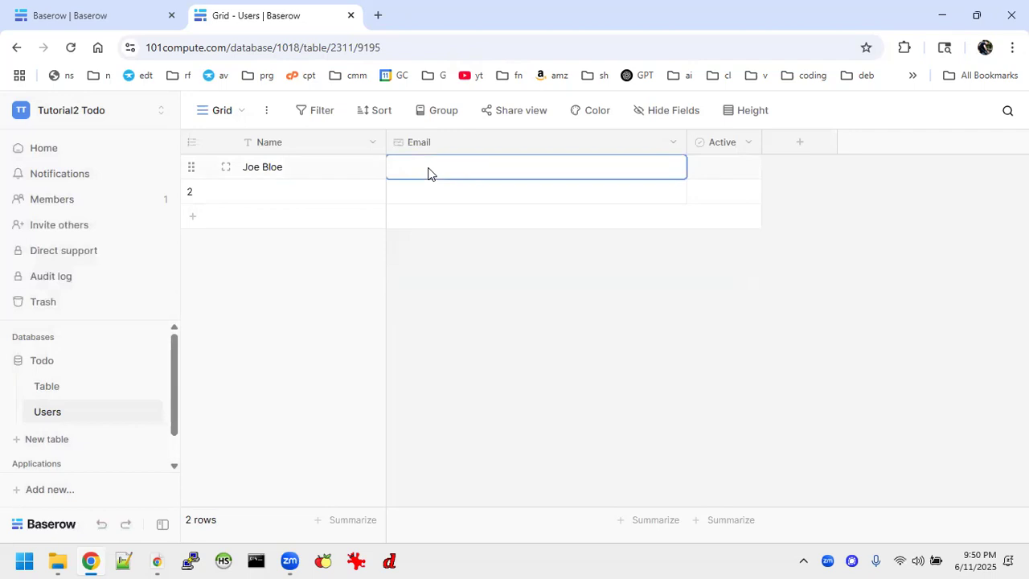
text(joe)
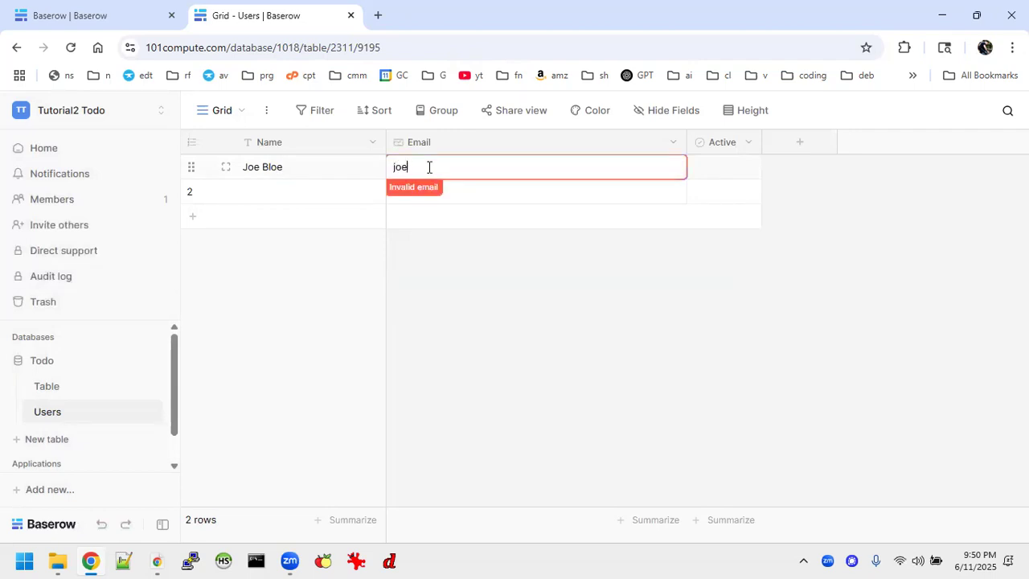
text(@bloe.com)
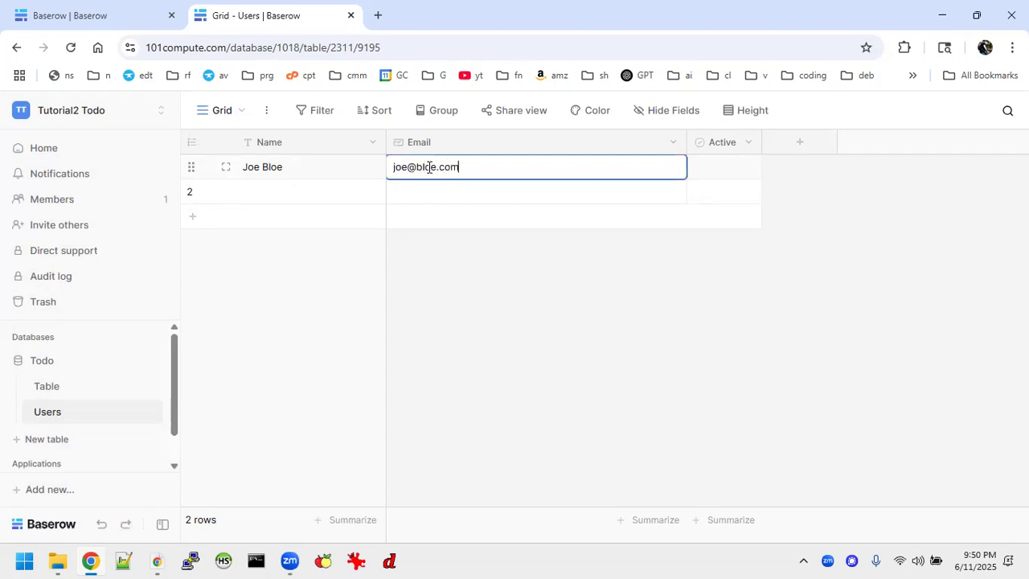
click(718, 167)
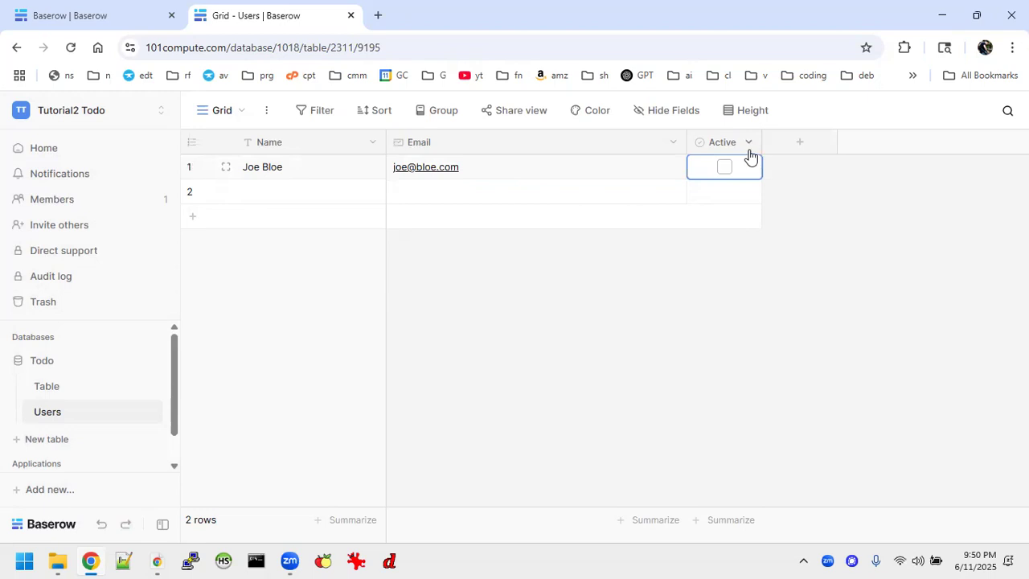
Add a new Password-type column to the Users table
click(784, 147)
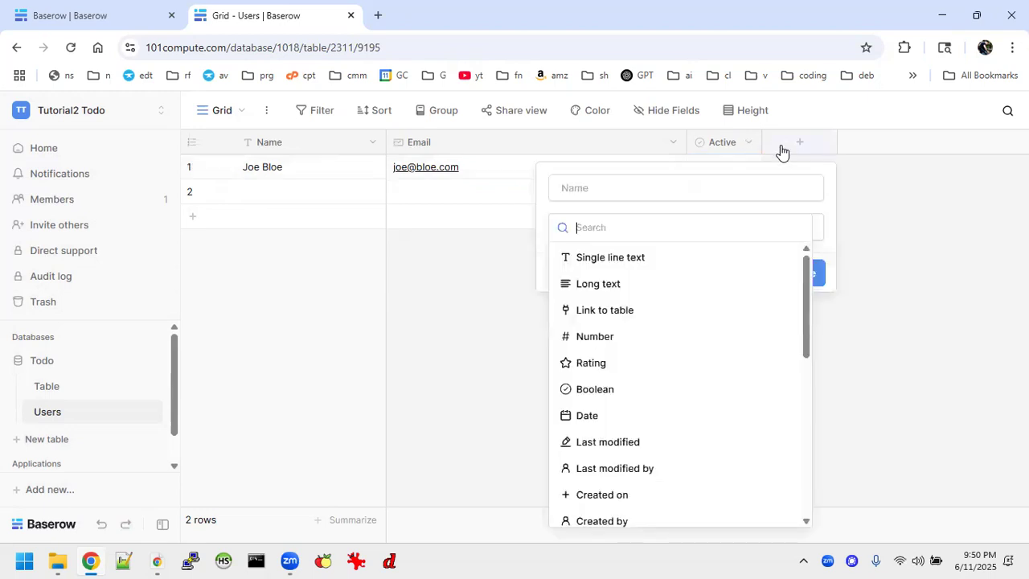
scroll(633, 318, down, 3)
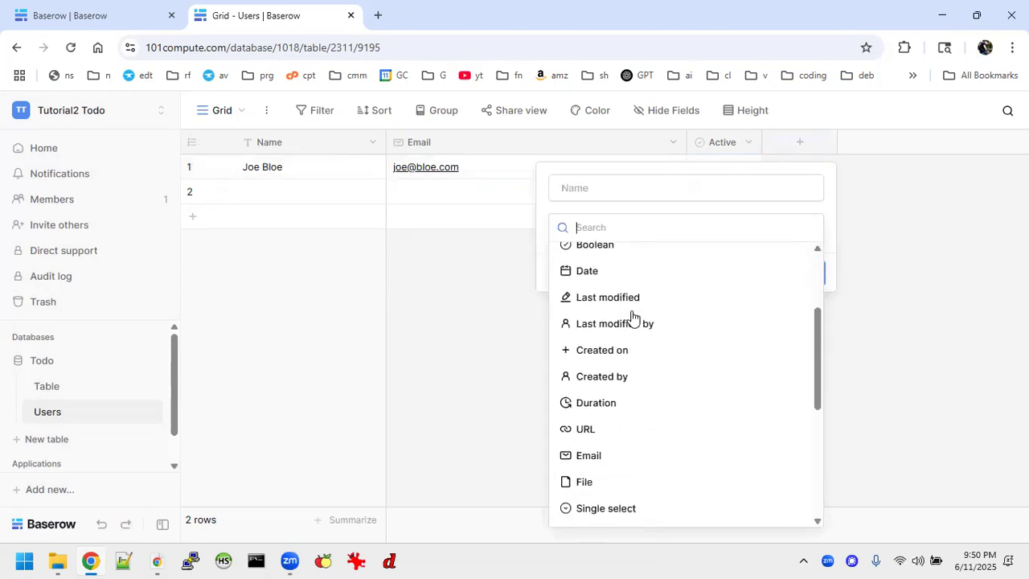
scroll(633, 318, down, 3)
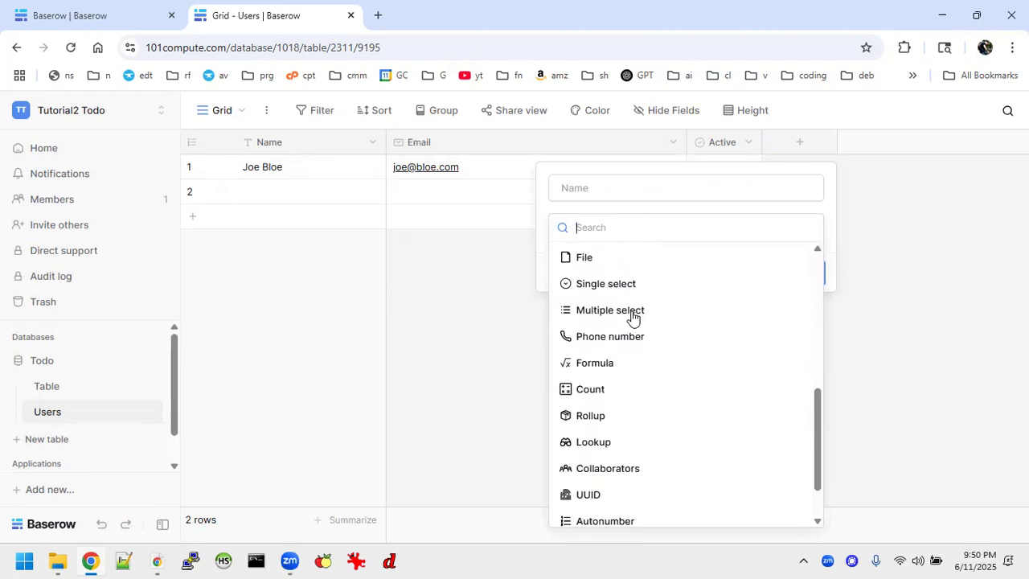
scroll(632, 317, up, 5)
scroll(633, 317, down, 5)
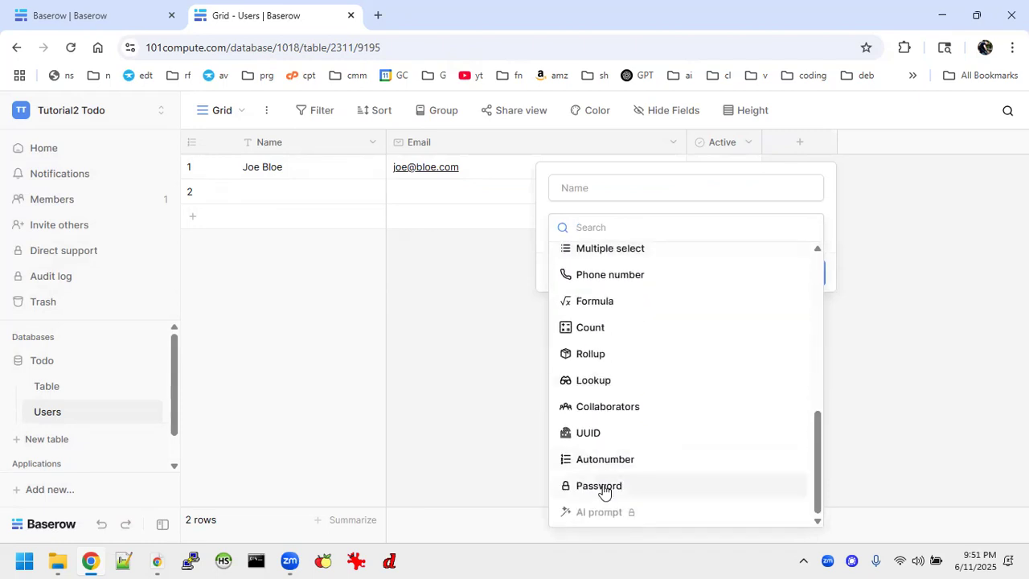
click(671, 488)
click(804, 335)
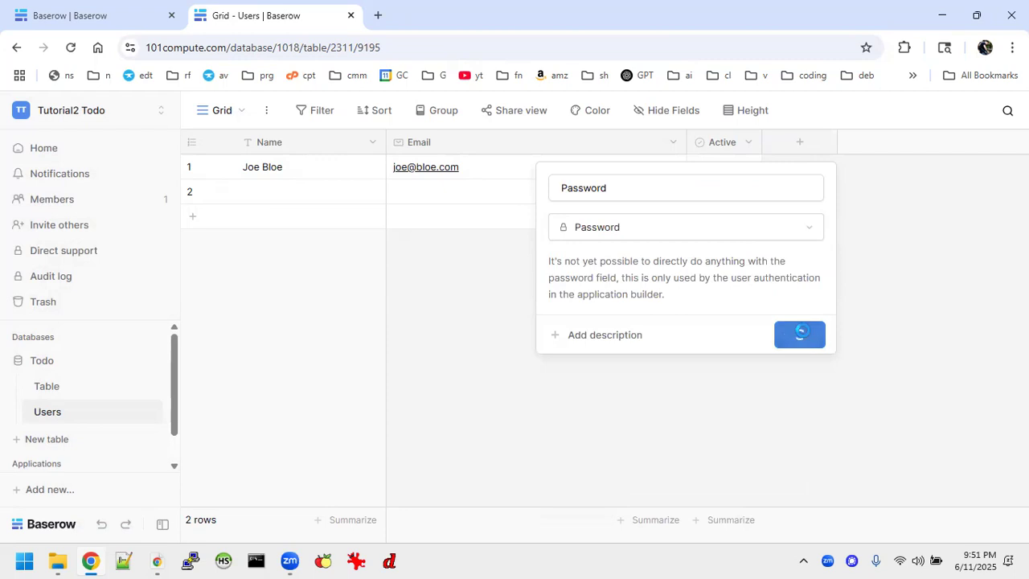
Set row 1's password, then start entering the second user's name in row 2
click(820, 173)
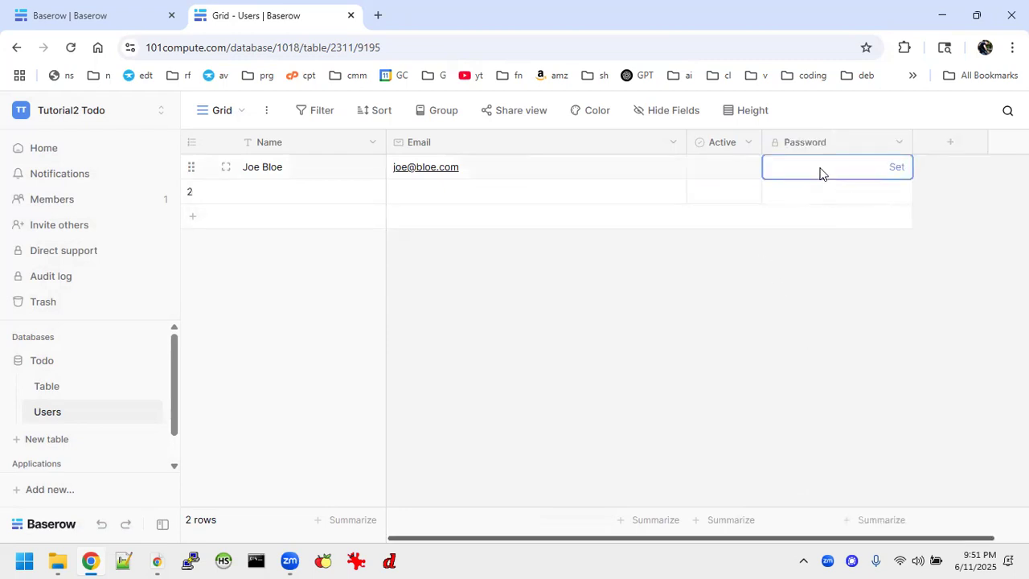
text(••)
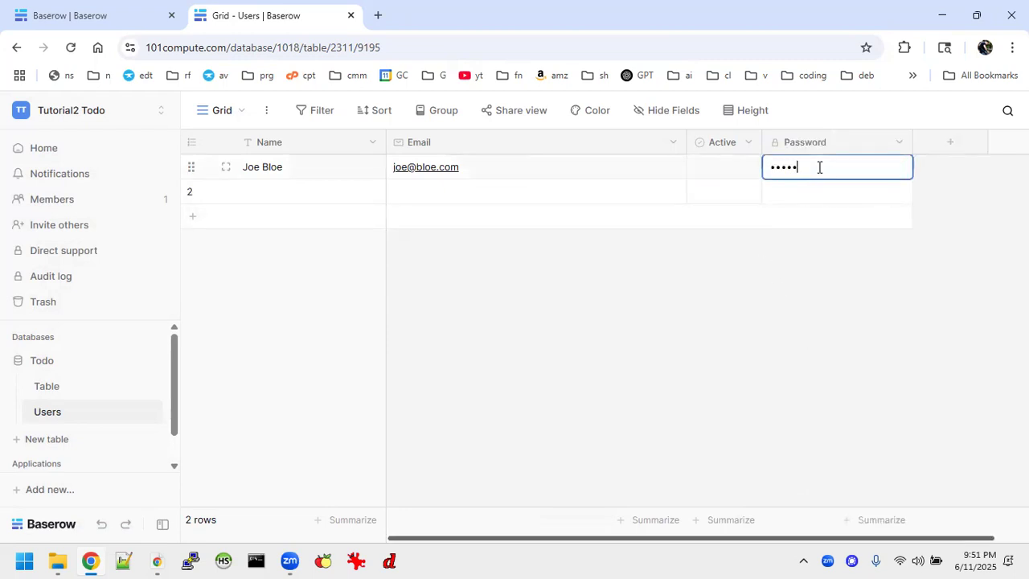
text(•••••••)
key(Return)
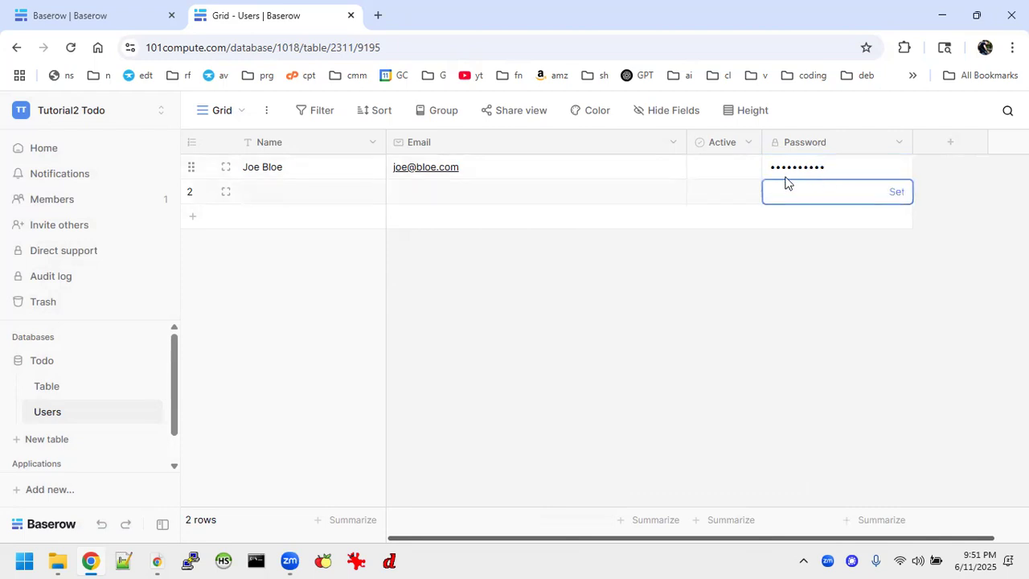
click(259, 194)
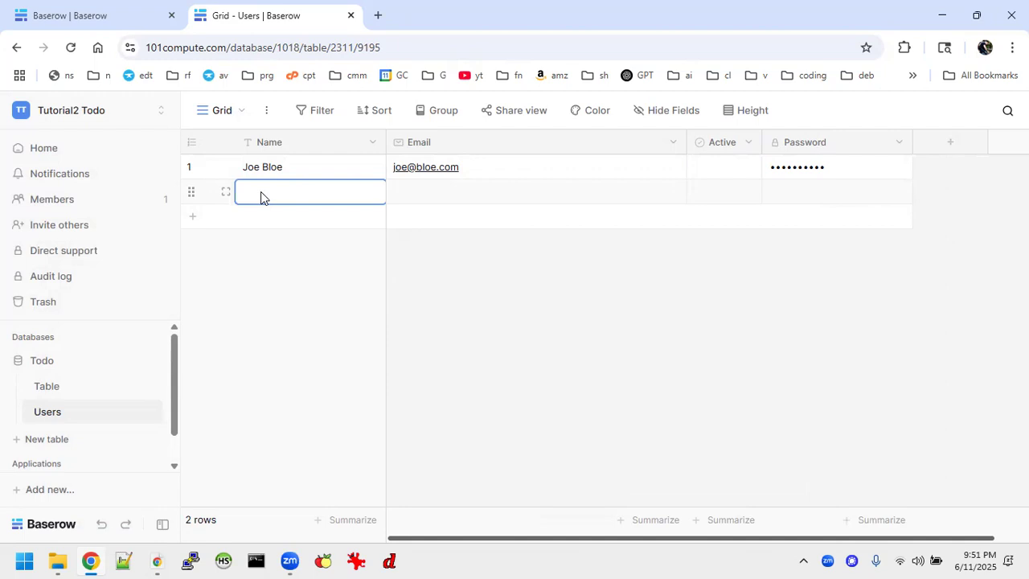
text(Jane Doe)
Fill in row 2's e-mail address and set its password
click(429, 190)
text(jane@doe.com)
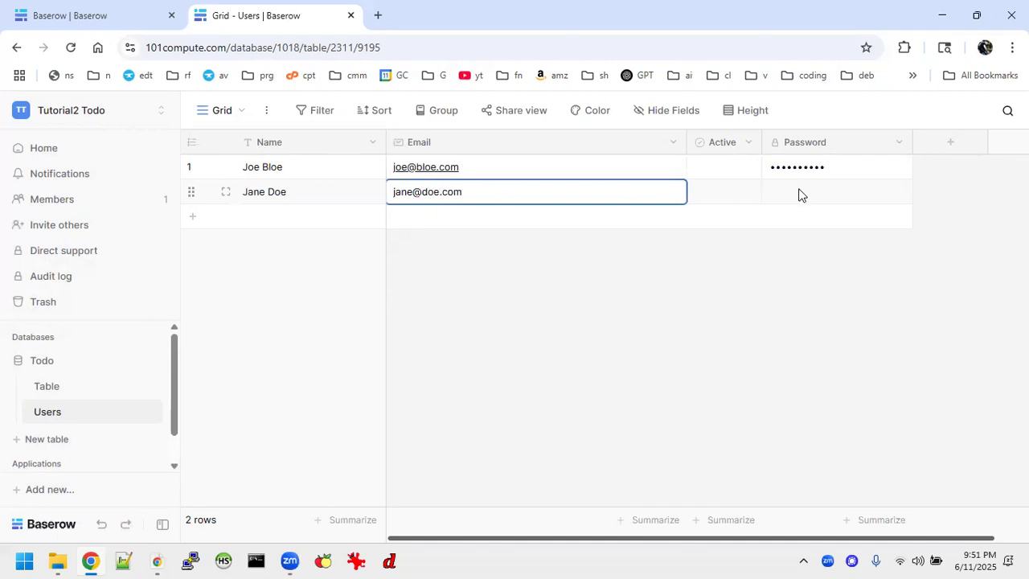
click(799, 194)
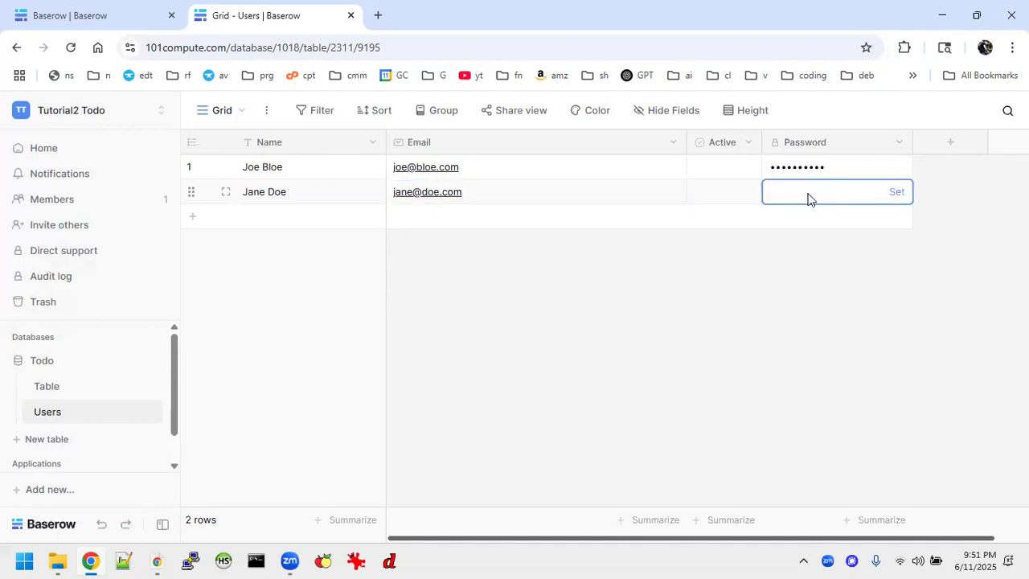
text(•••••)
key(Return)
click(682, 322)
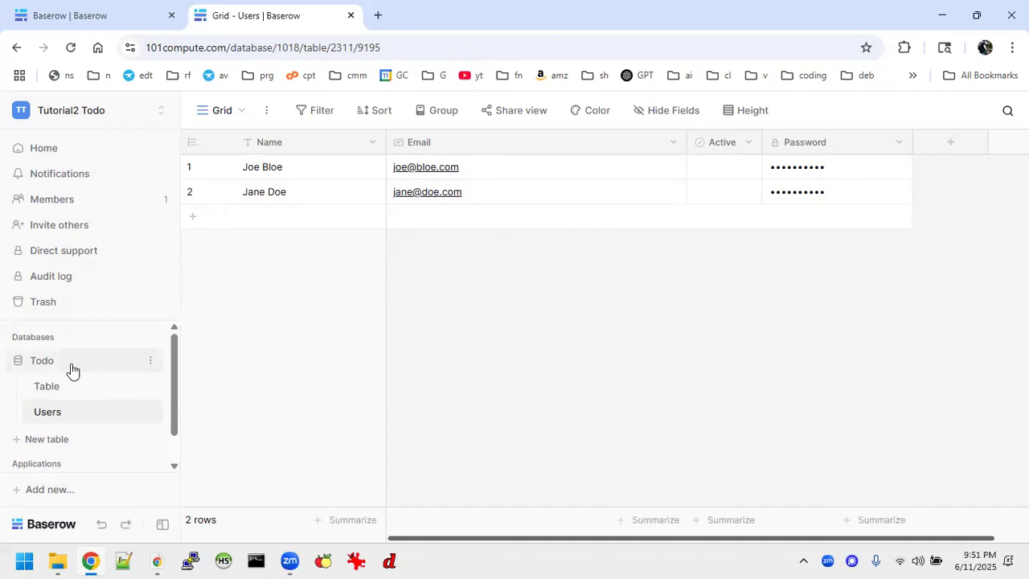
Expand the Todo List application and open its Login page in the builder
scroll(102, 403, down, 1)
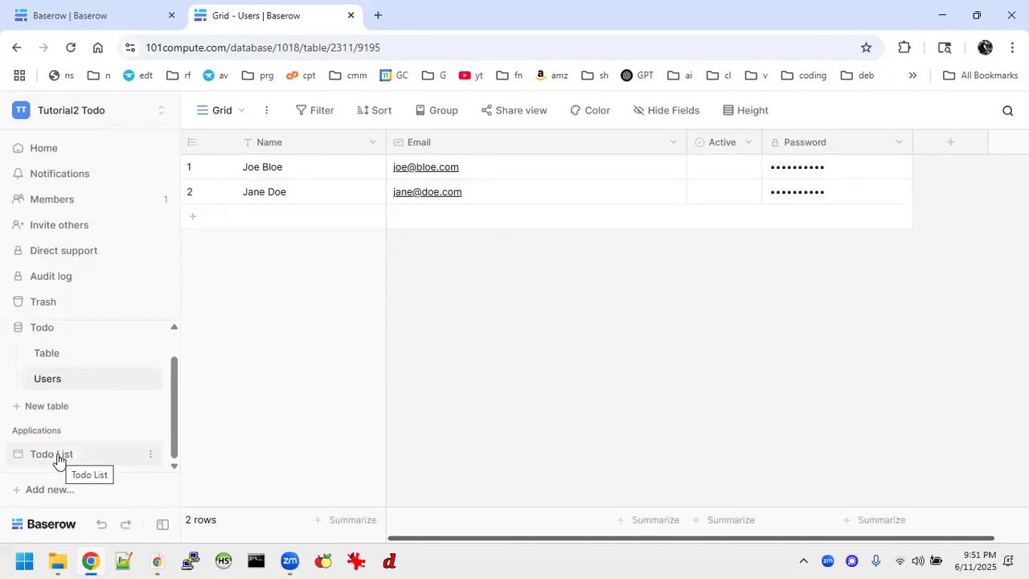
click(115, 463)
scroll(117, 450, down, 1)
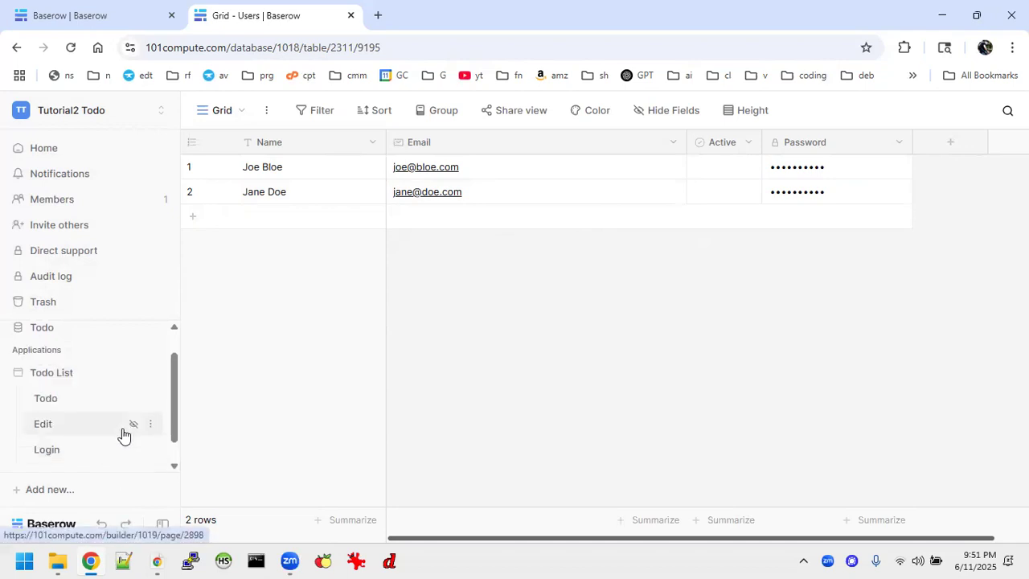
click(67, 450)
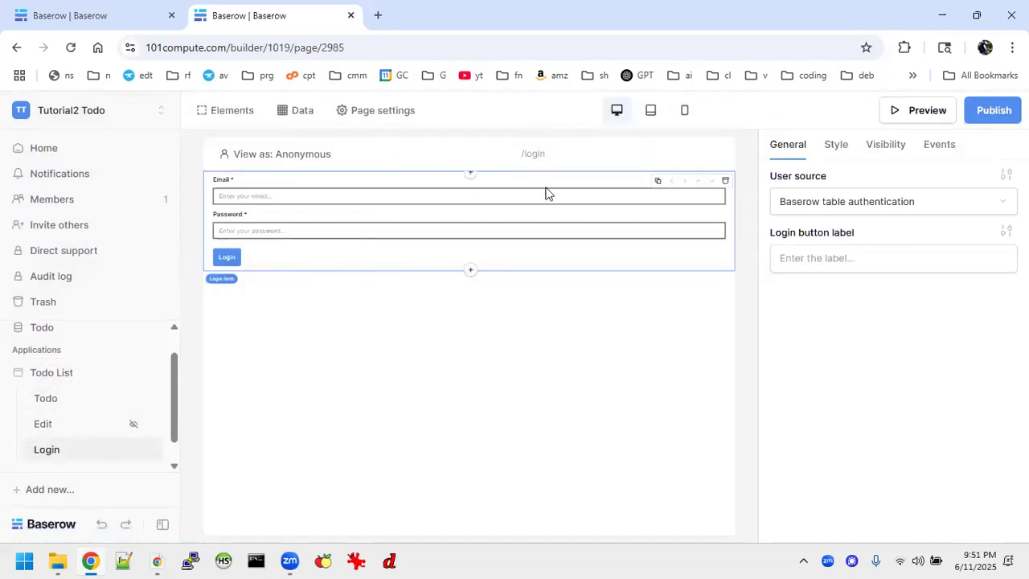
Add a new Baserow table authentication user source using the Local Baserow integration
click(837, 202)
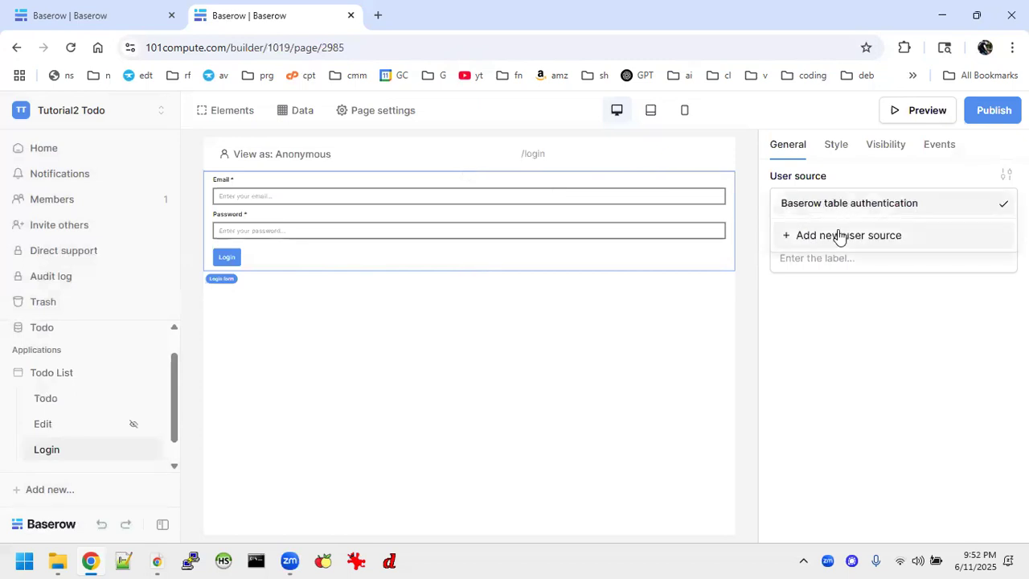
click(838, 236)
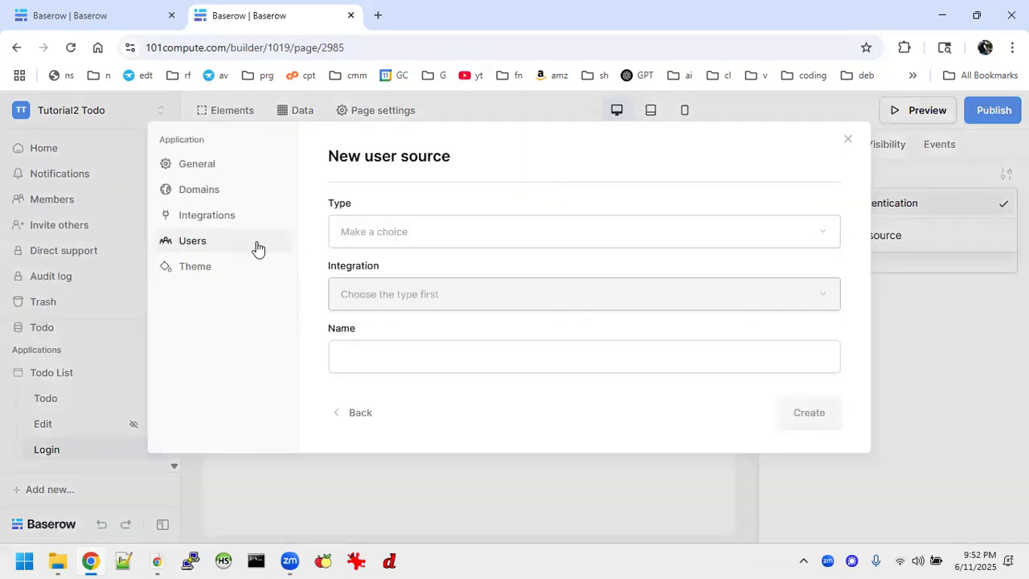
click(453, 240)
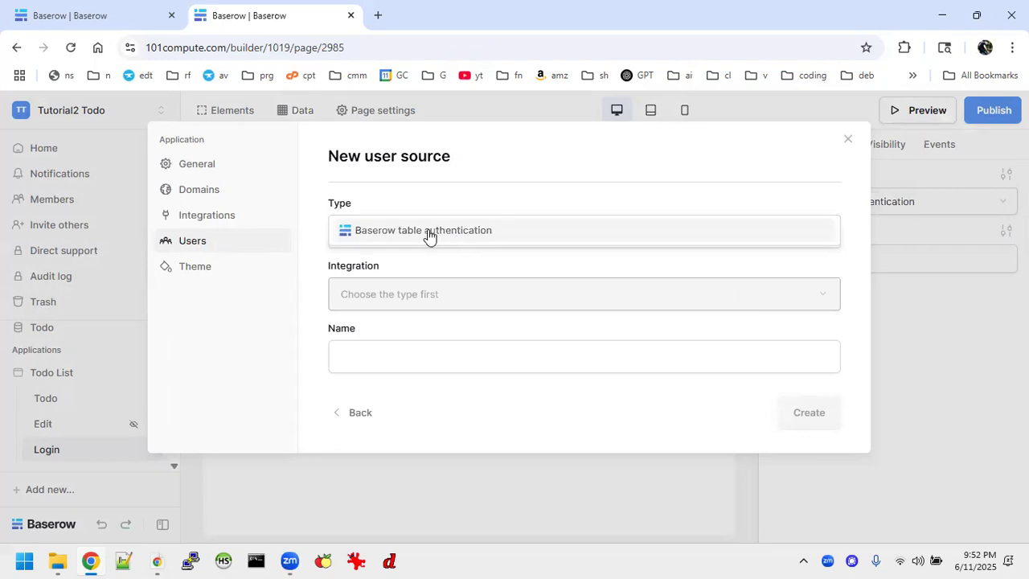
click(429, 234)
click(444, 294)
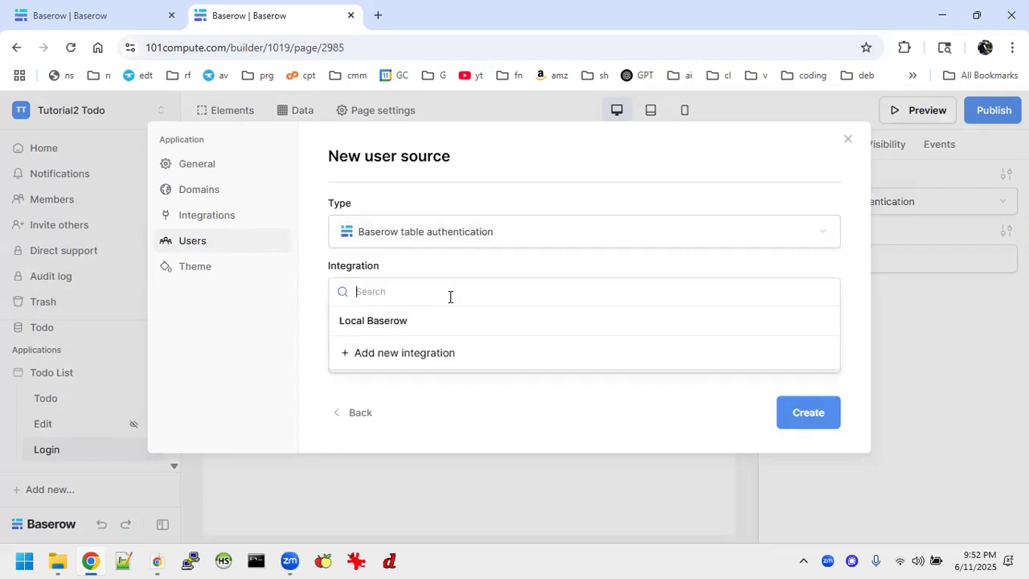
click(390, 322)
click(435, 361)
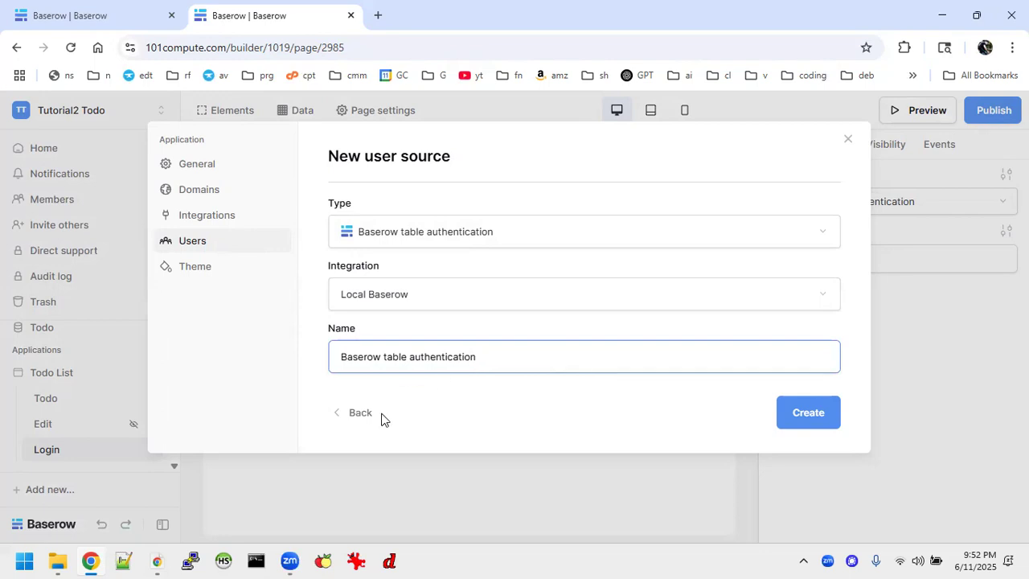
key(Return)
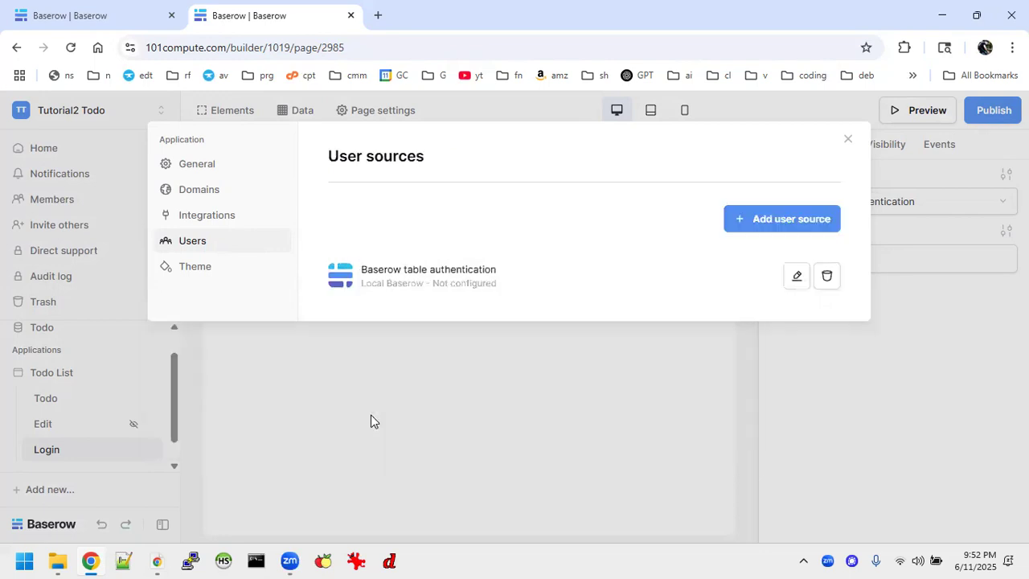
Open the new user source's settings, dismiss the table-missing errors and close it
click(795, 279)
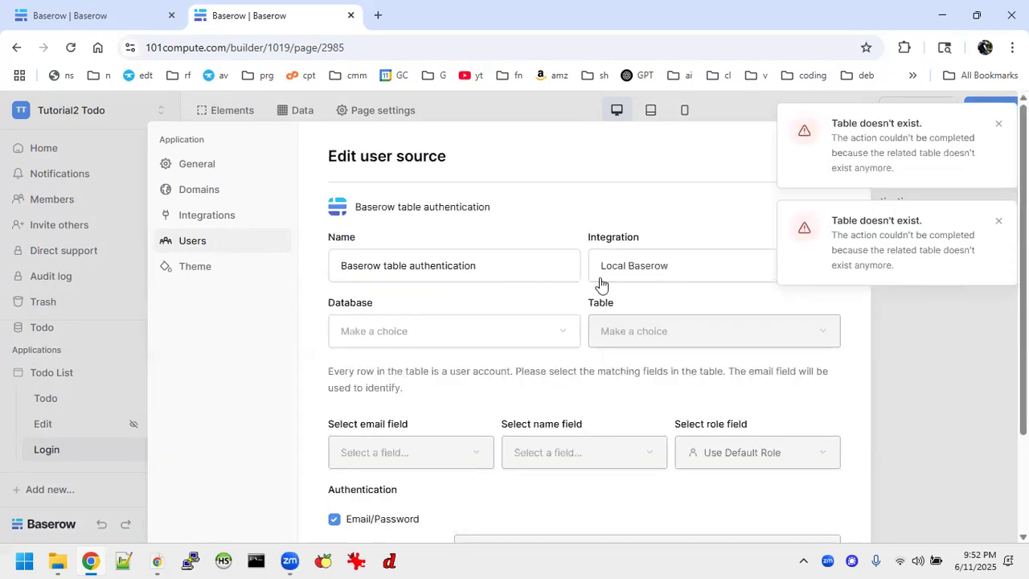
click(997, 126)
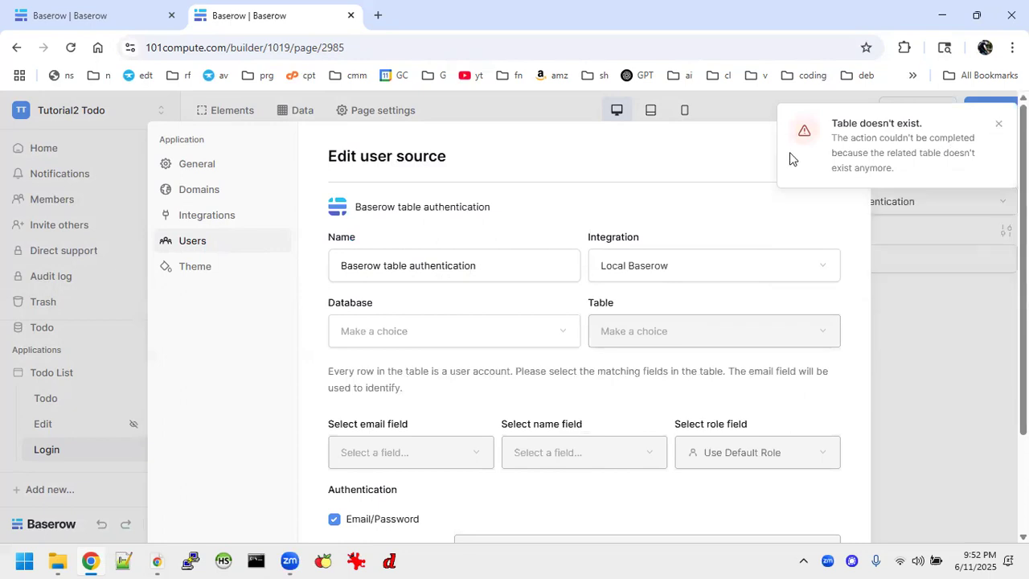
click(994, 125)
click(994, 127)
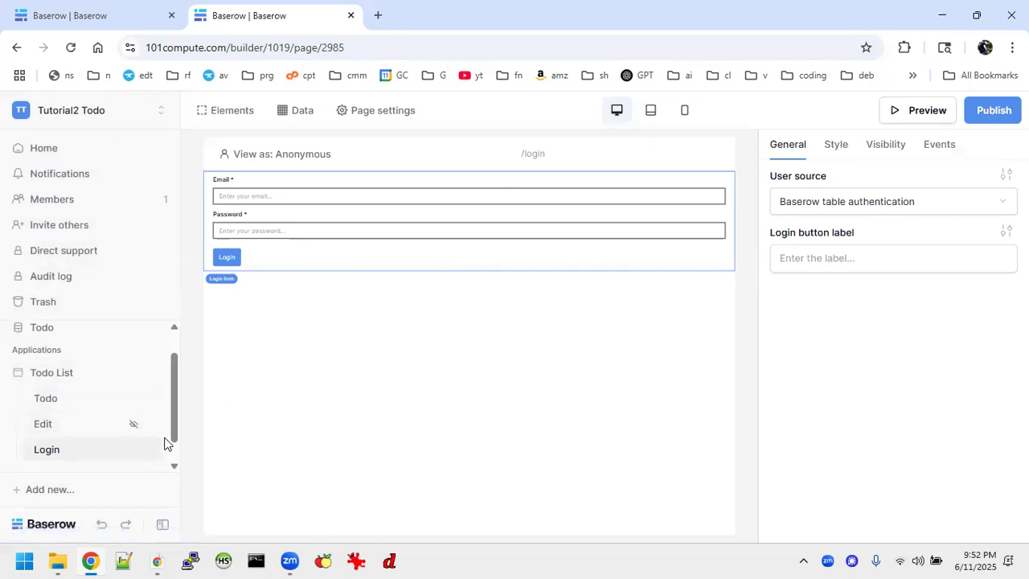
Edit the table authentication user source to use the Todo database's Users table
click(148, 375)
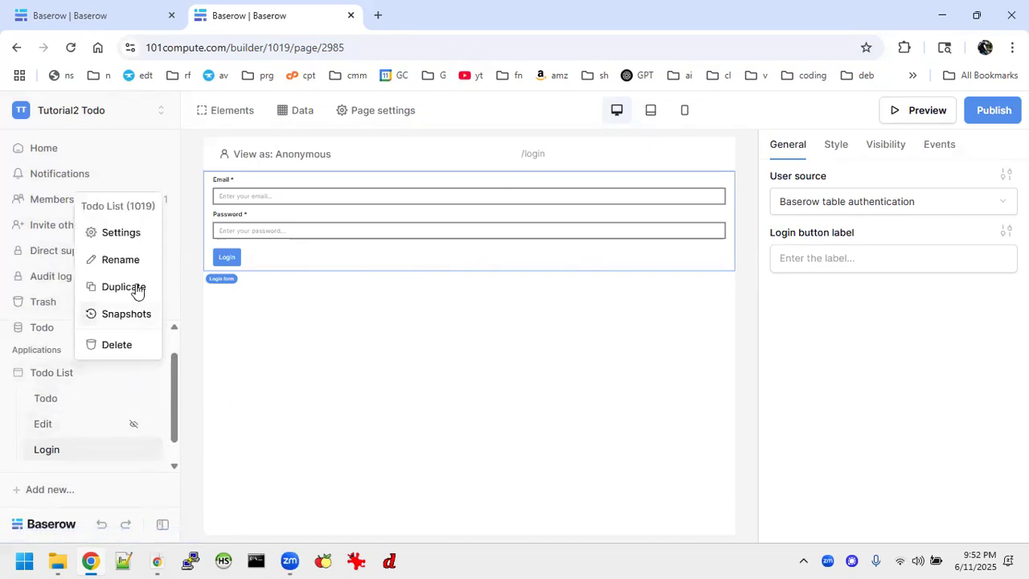
click(122, 233)
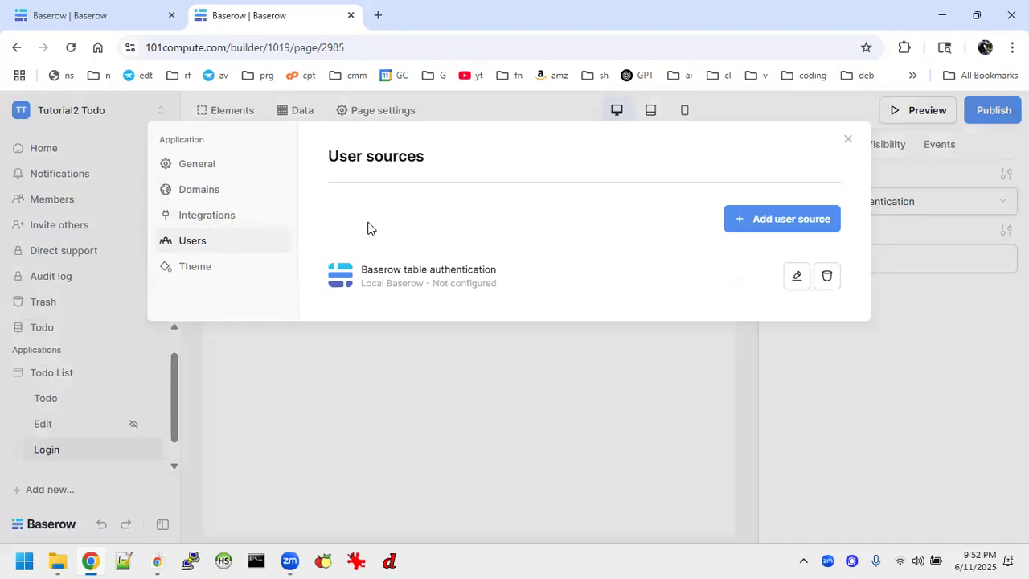
click(797, 276)
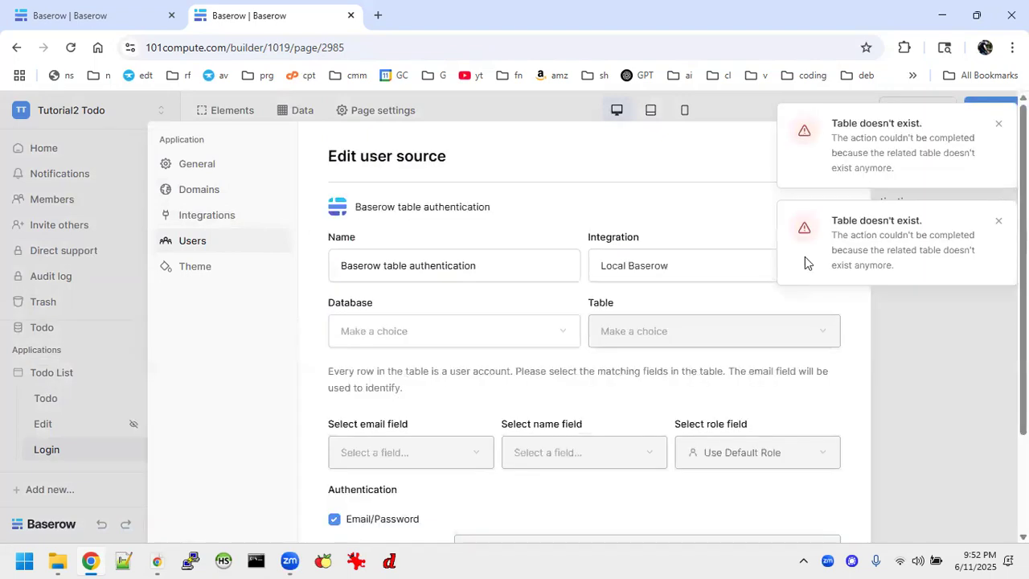
click(999, 124)
click(999, 124)
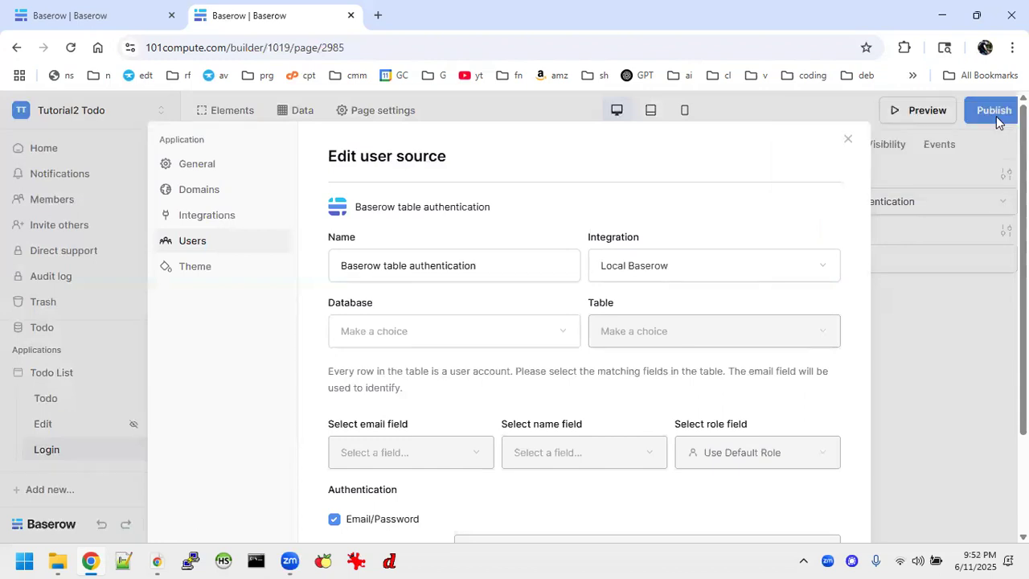
click(414, 331)
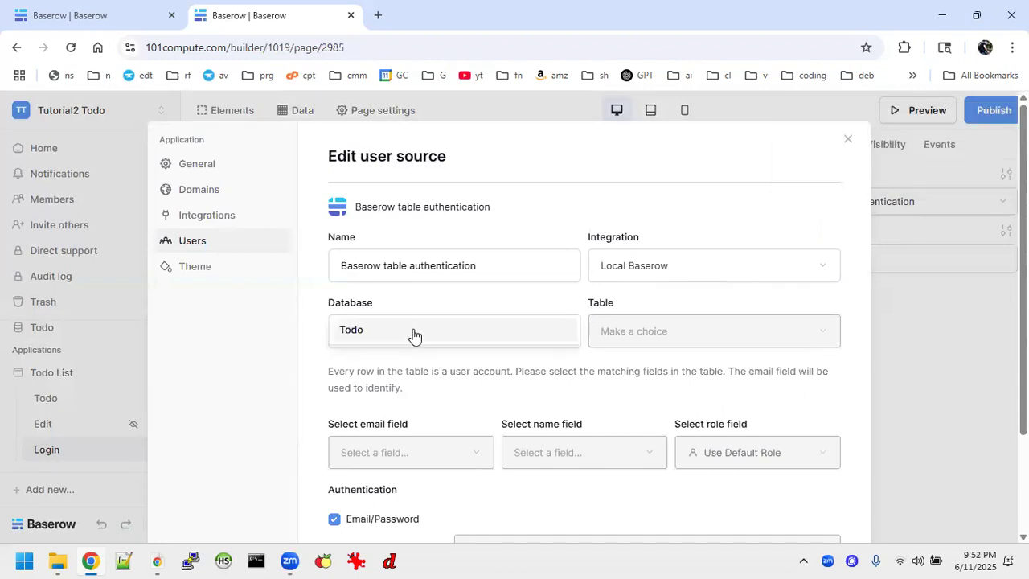
click(356, 331)
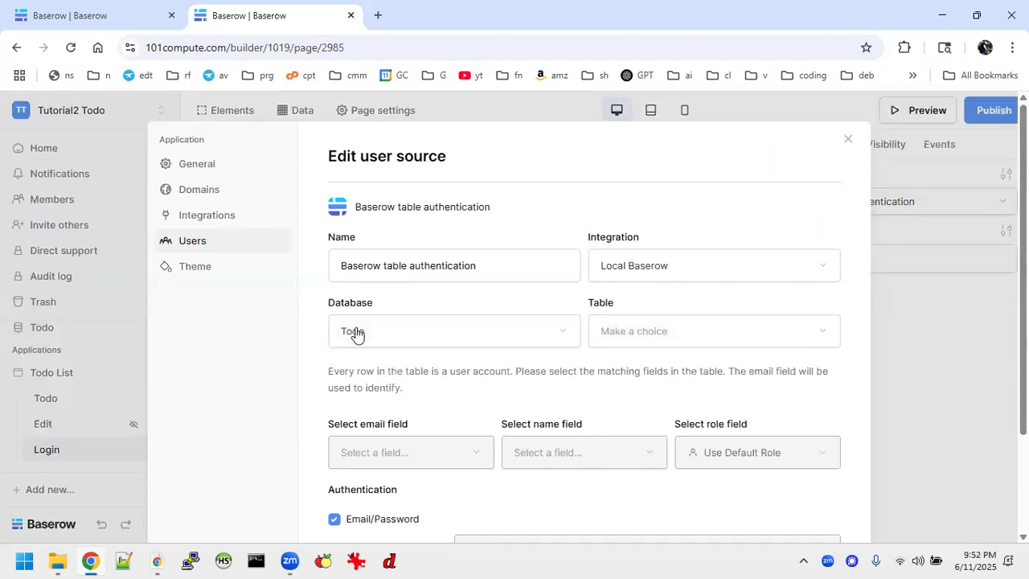
click(708, 335)
click(648, 361)
Map the Email, Name, Default Role and Password fields, then save the user source
click(439, 452)
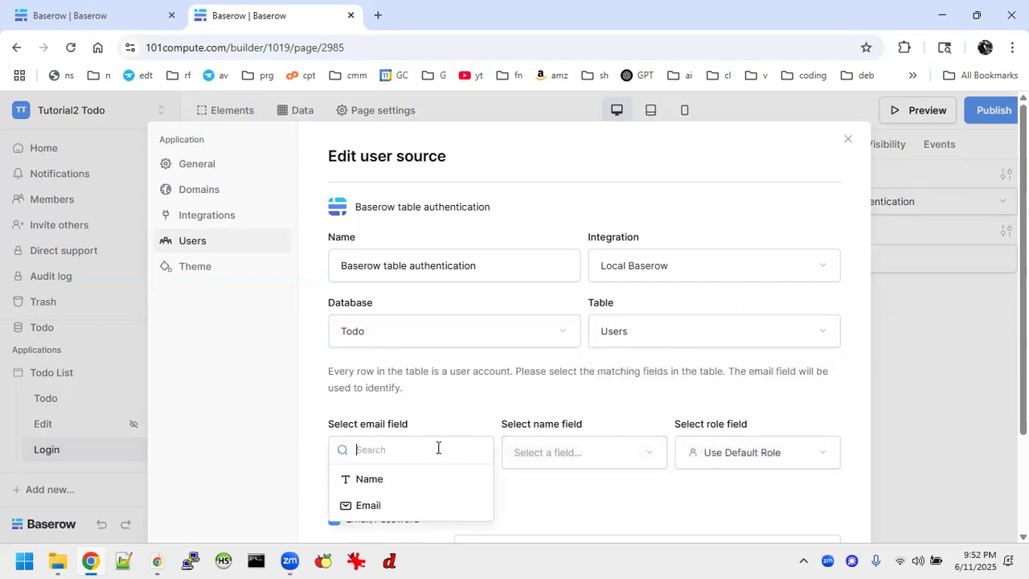
click(366, 505)
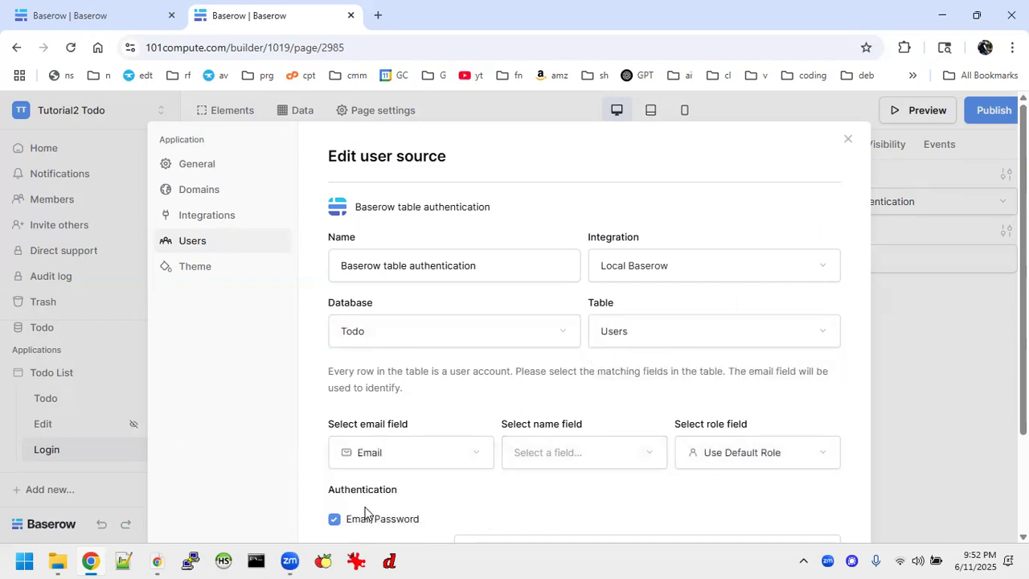
click(571, 455)
click(538, 483)
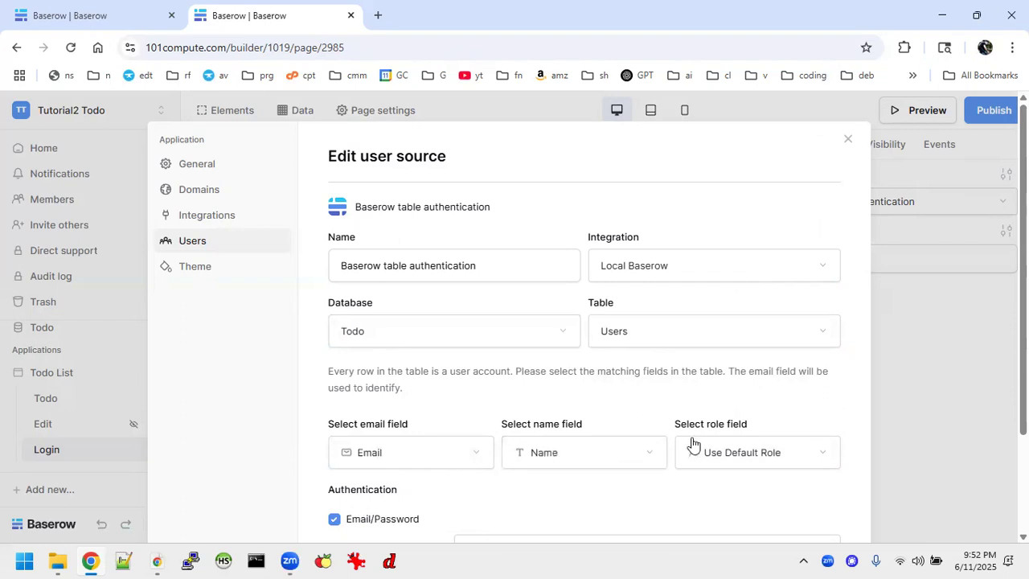
scroll(751, 464, down, 2)
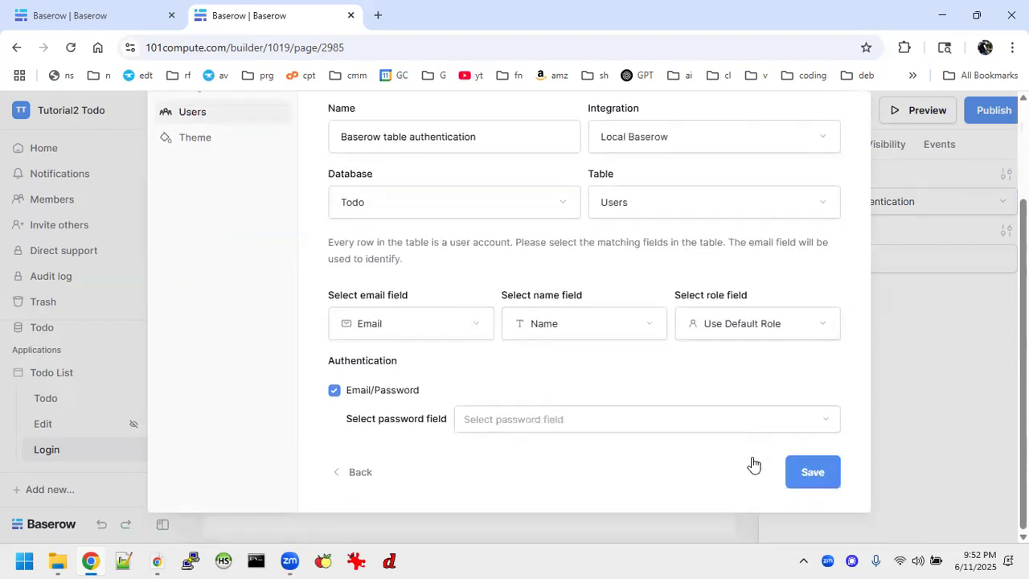
click(765, 323)
click(724, 350)
click(510, 429)
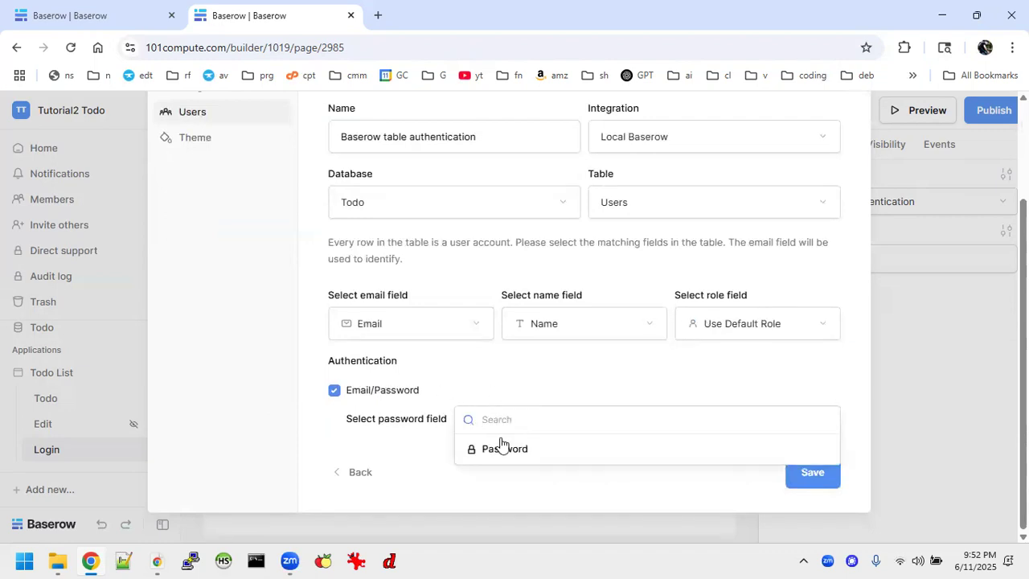
click(515, 450)
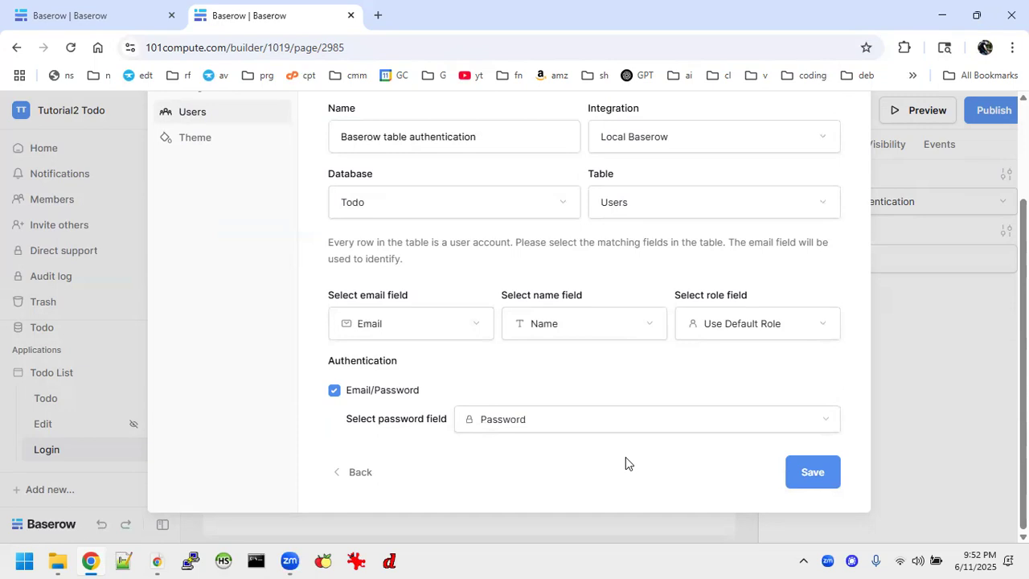
click(811, 480)
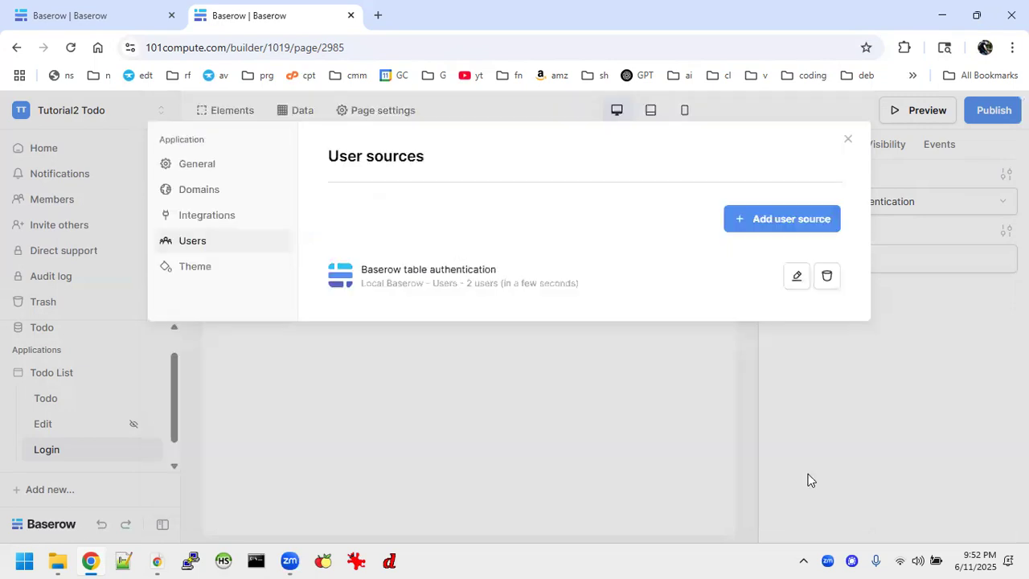
click(848, 139)
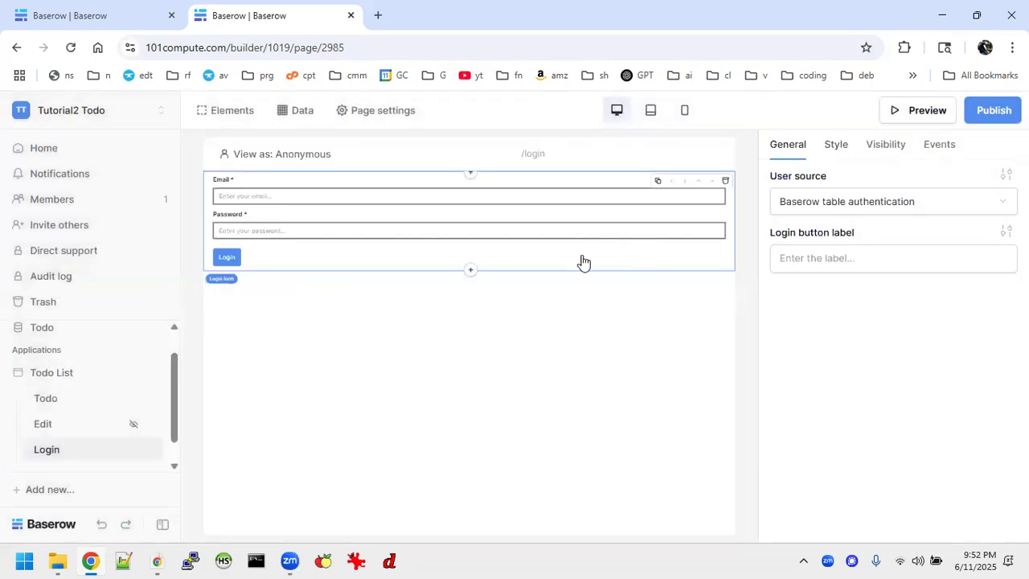
Add an Open Page after-login action to the login form that navigates to Todo /
click(939, 144)
click(820, 201)
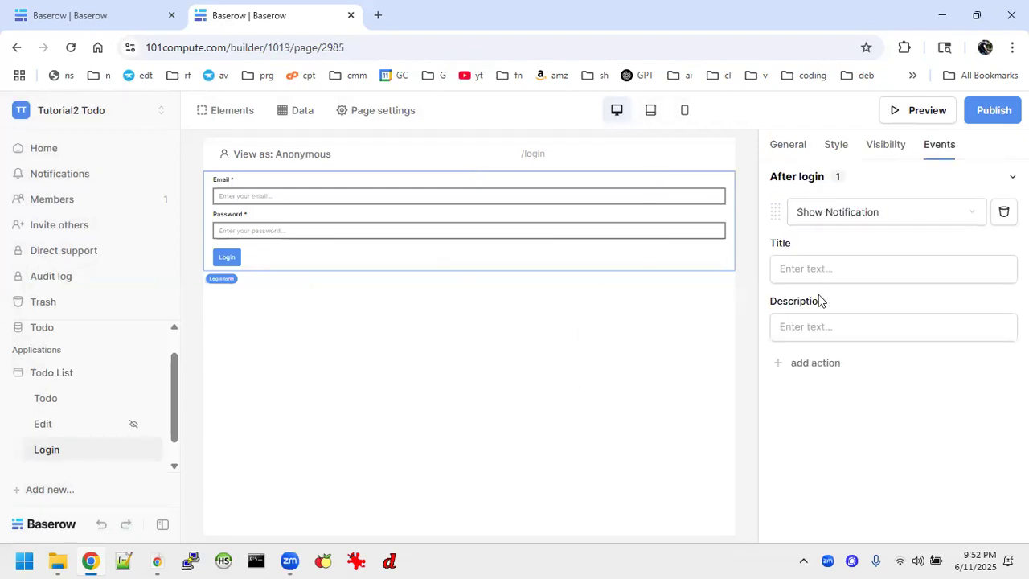
click(857, 219)
click(838, 239)
click(811, 270)
click(797, 273)
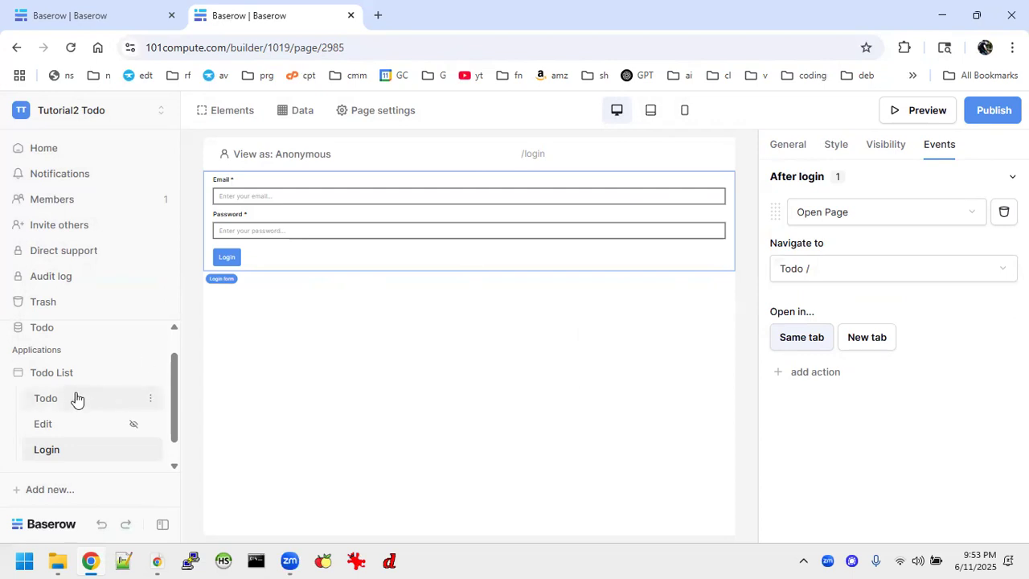
click(59, 425)
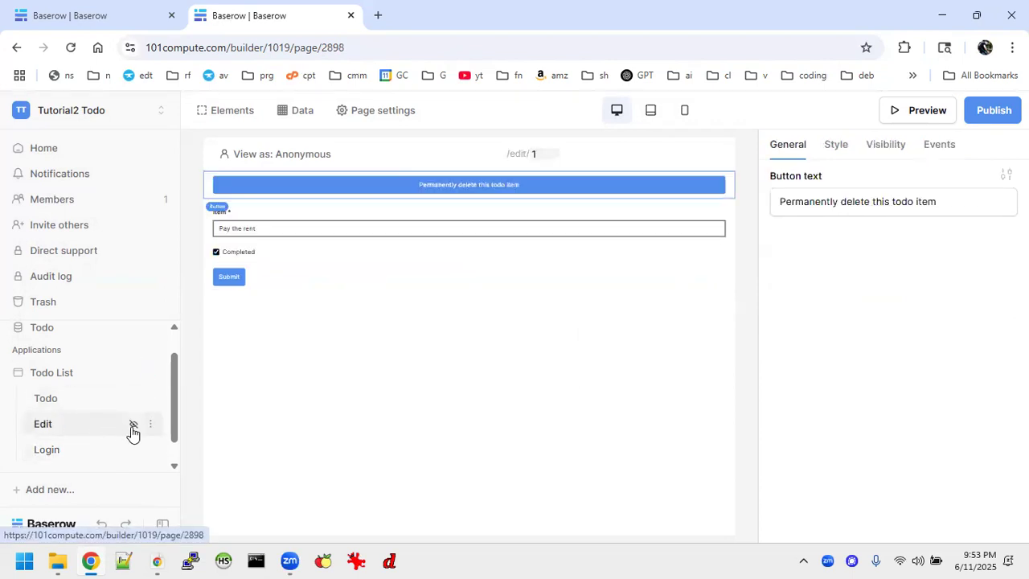
Hide the Edit page and confirm its visibility is set to Logged-in visitors
click(135, 426)
click(381, 112)
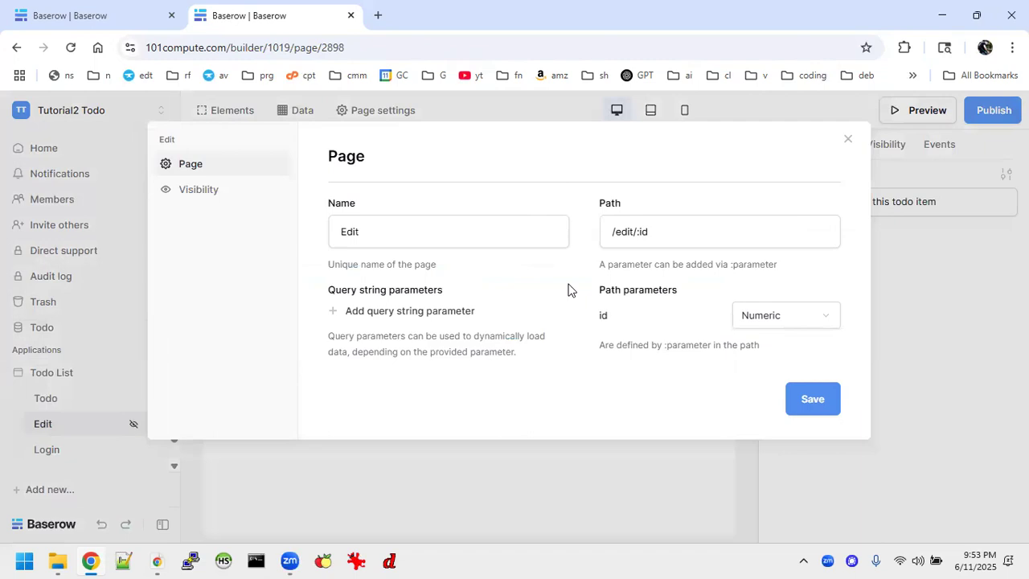
click(193, 193)
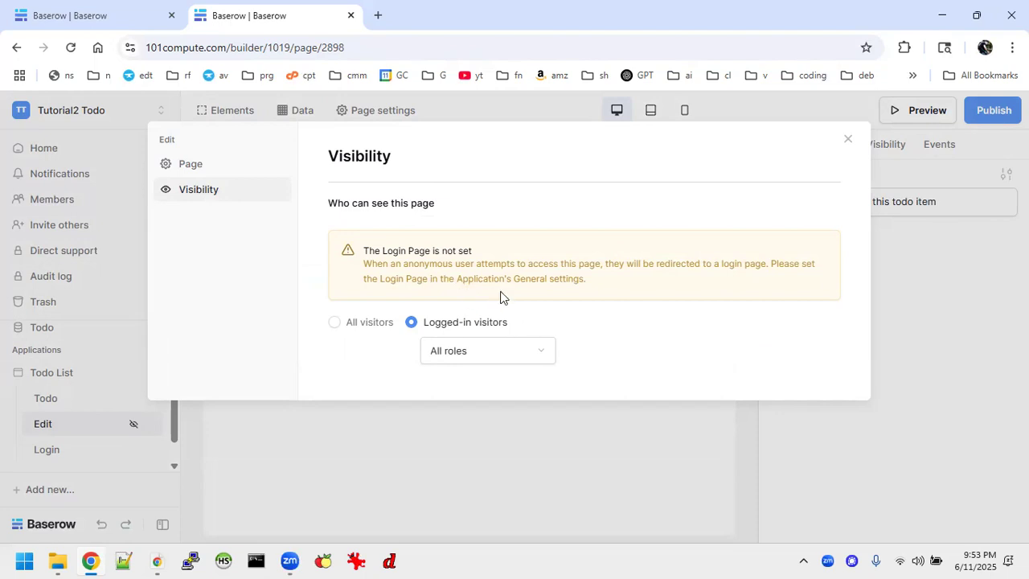
click(847, 140)
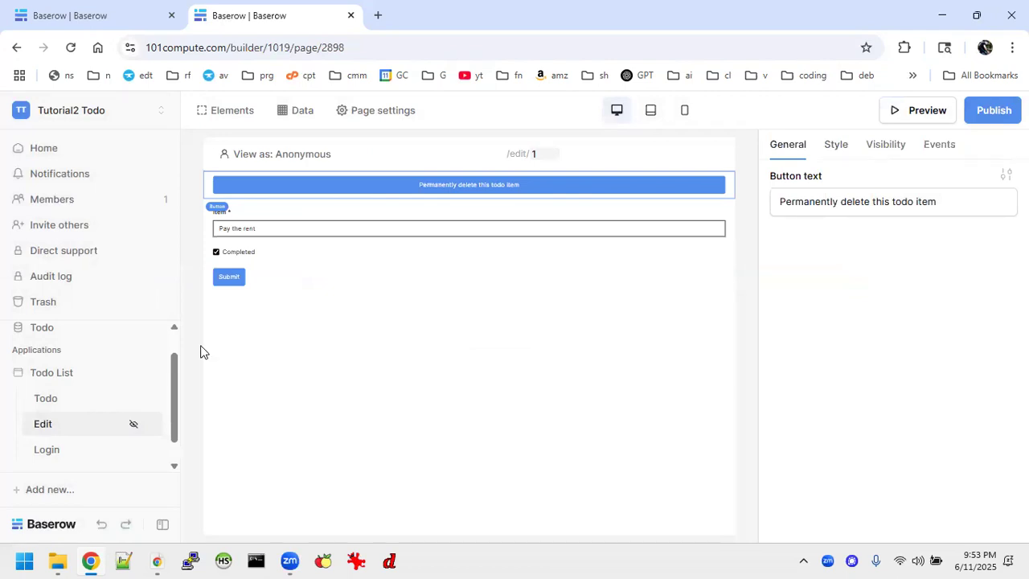
scroll(113, 369, up, 1)
scroll(114, 371, down, 1)
scroll(115, 372, down, 1)
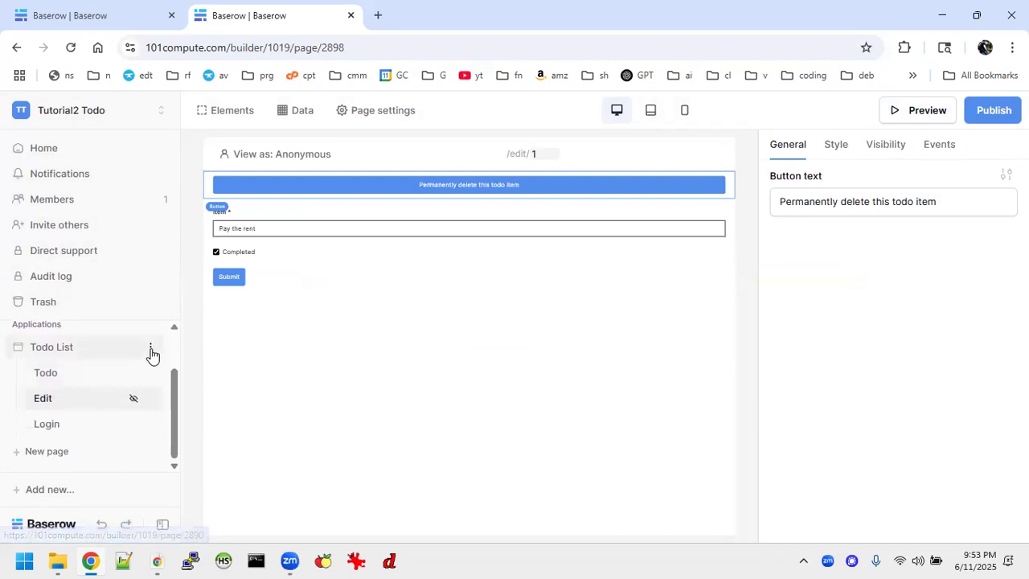
Choose Login as the Login Page in the Todo List application's General settings
click(150, 351)
click(129, 398)
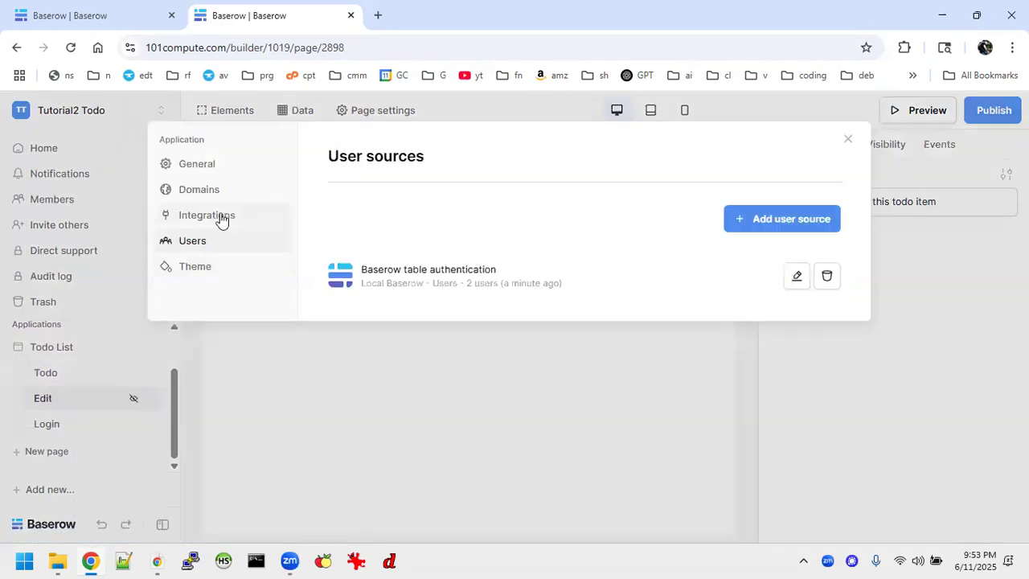
click(207, 166)
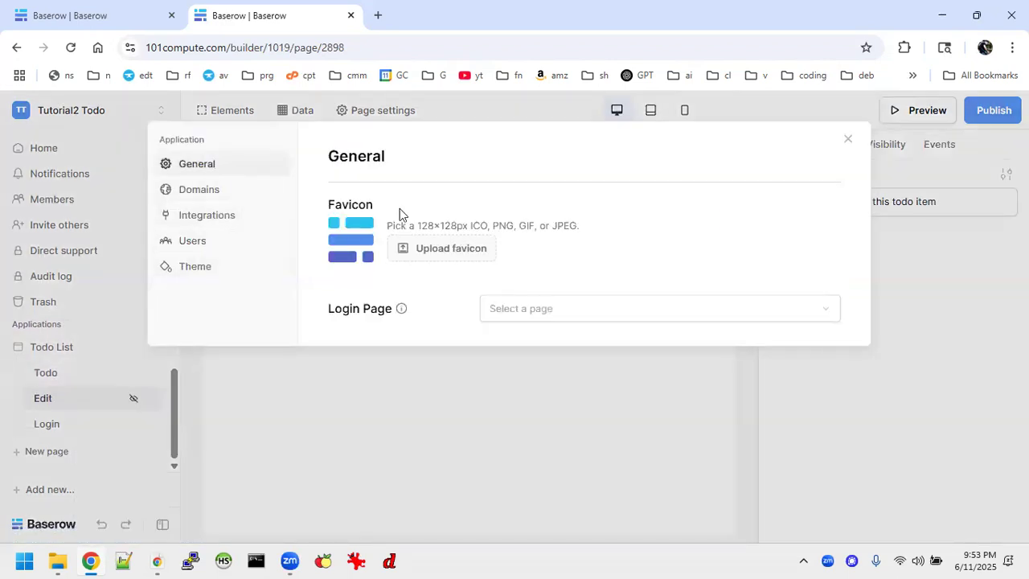
click(576, 313)
click(498, 389)
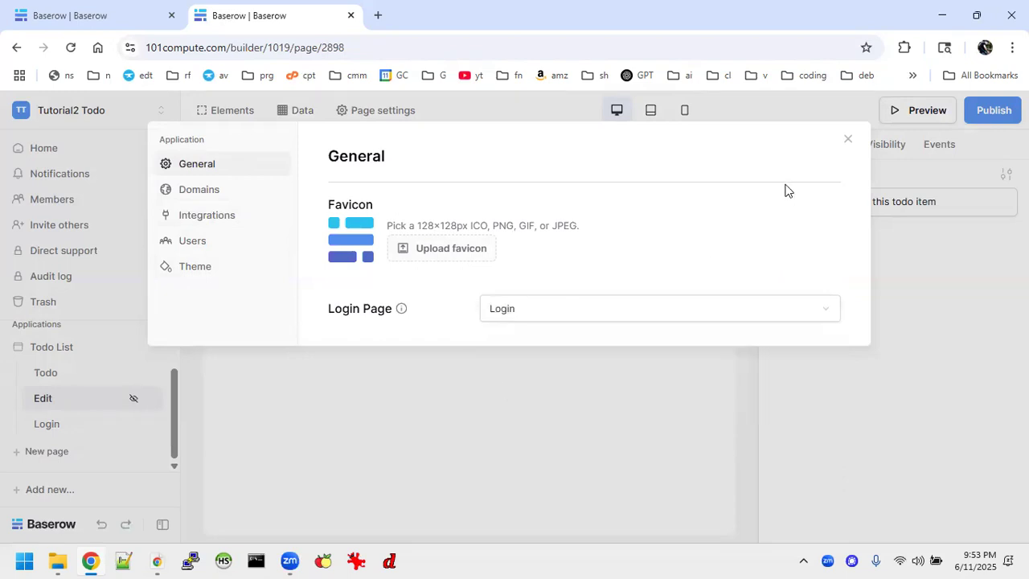
click(849, 138)
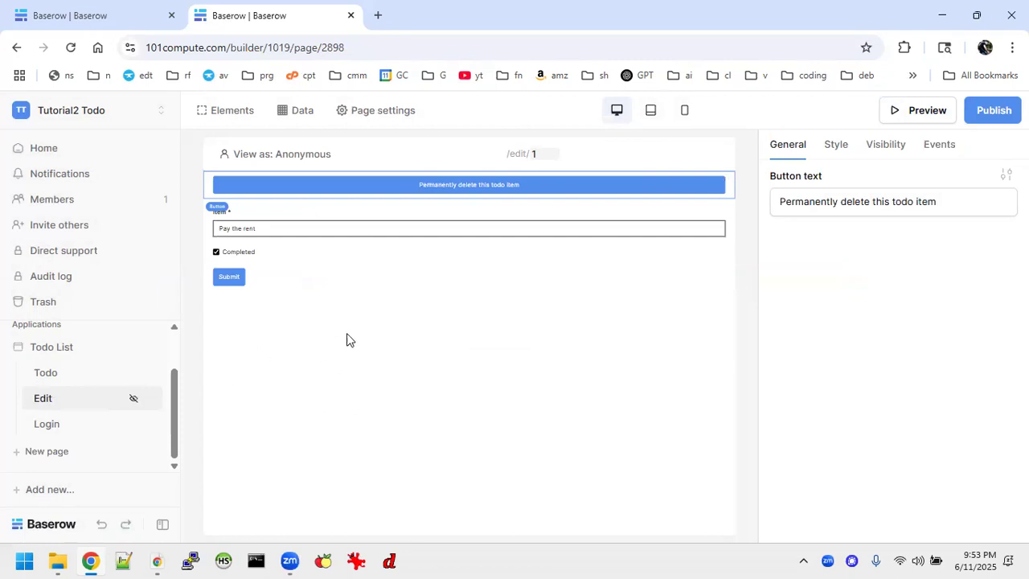
click(311, 278)
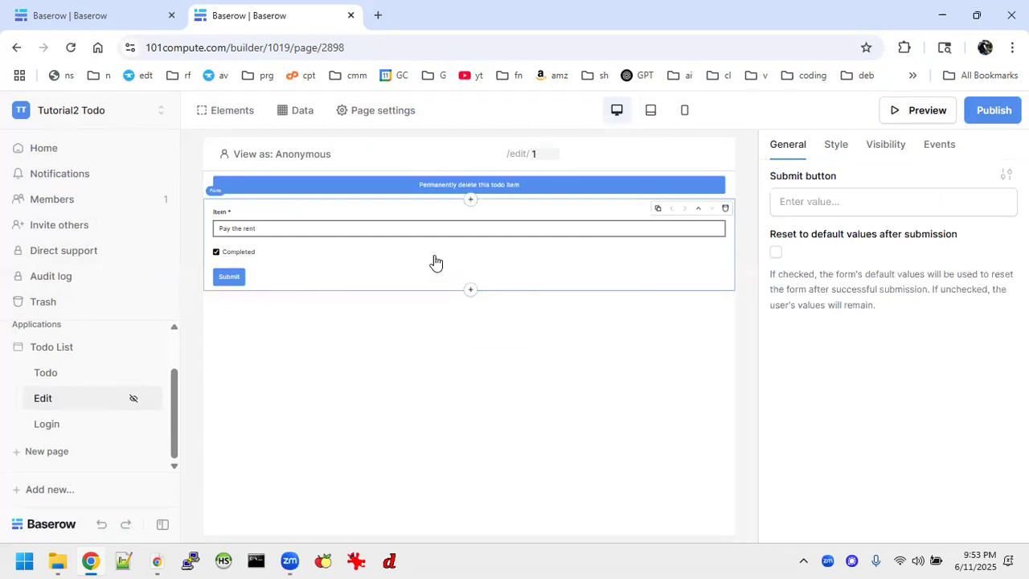
Check the Login page's after-login action, then publish the app to todotutorial.101compute.com
click(48, 424)
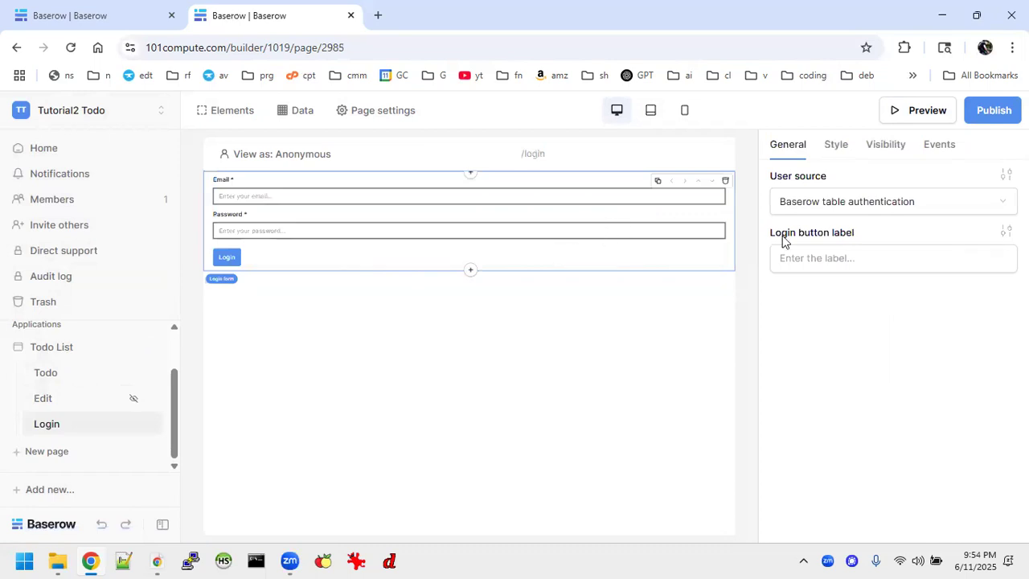
click(933, 153)
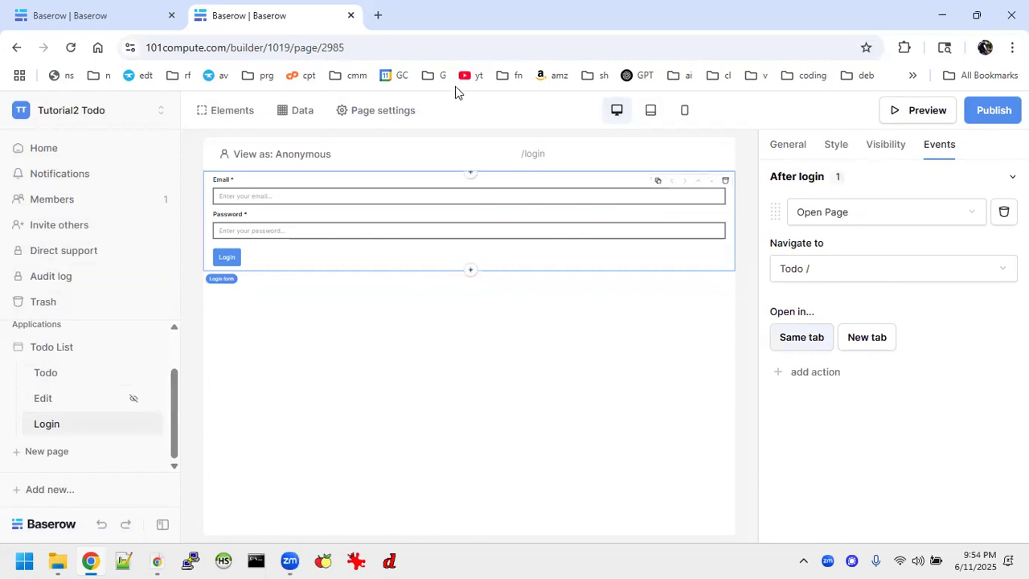
click(971, 122)
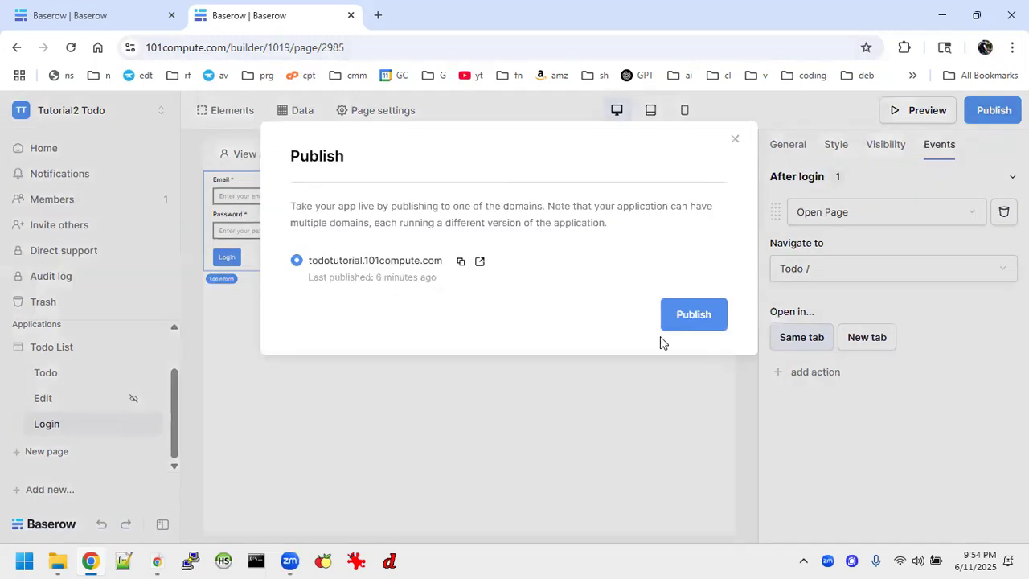
click(684, 325)
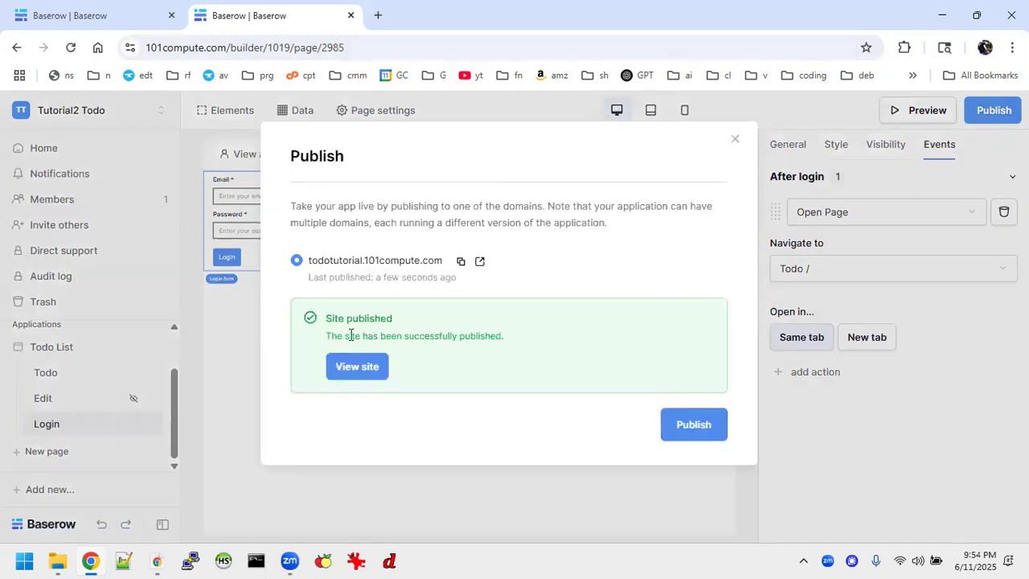
On the published site, try editing Pay the rent and log in with the account e-mail and password
click(353, 364)
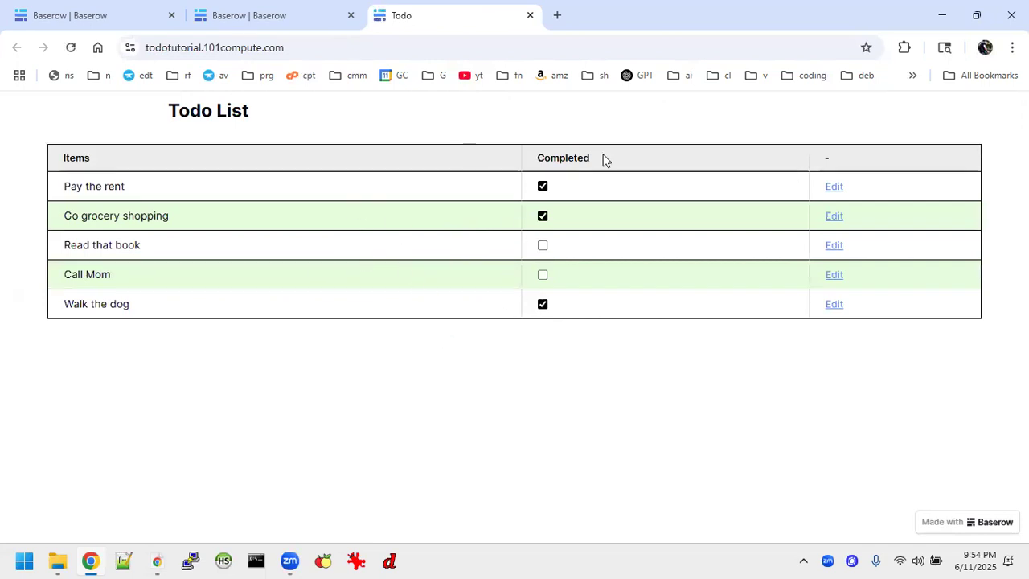
click(836, 187)
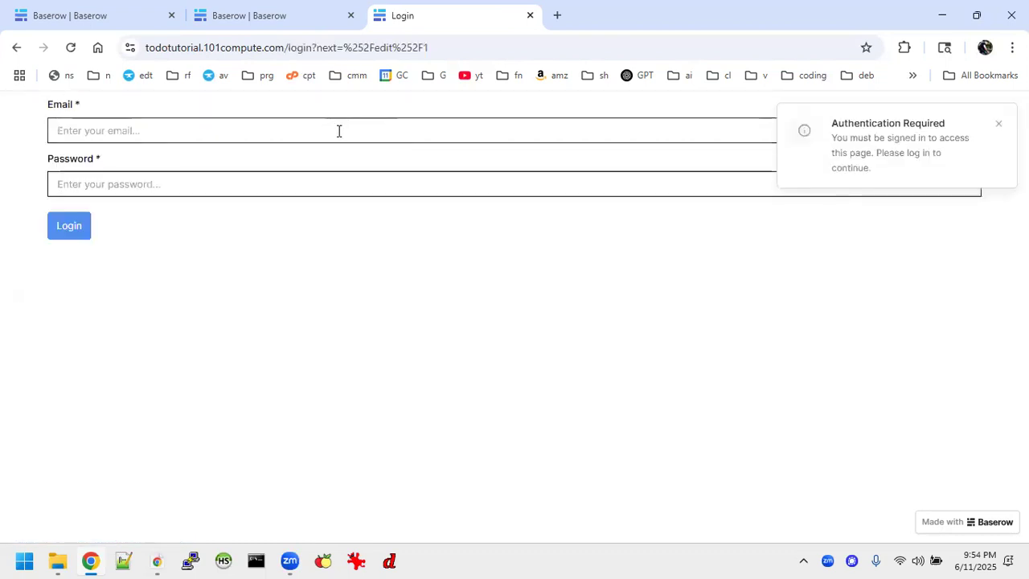
click(416, 130)
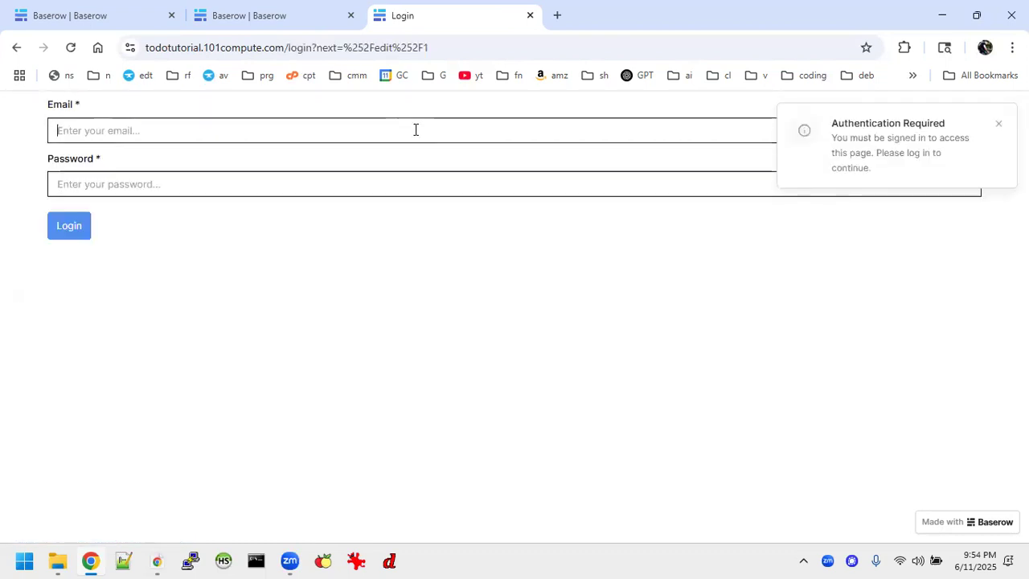
text(joe@c)
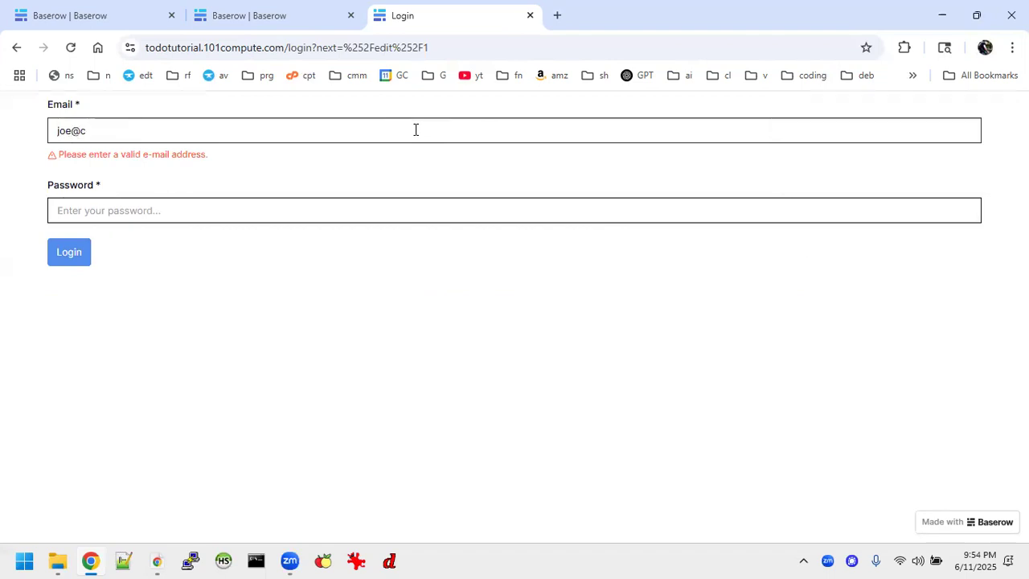
text(loe.com)
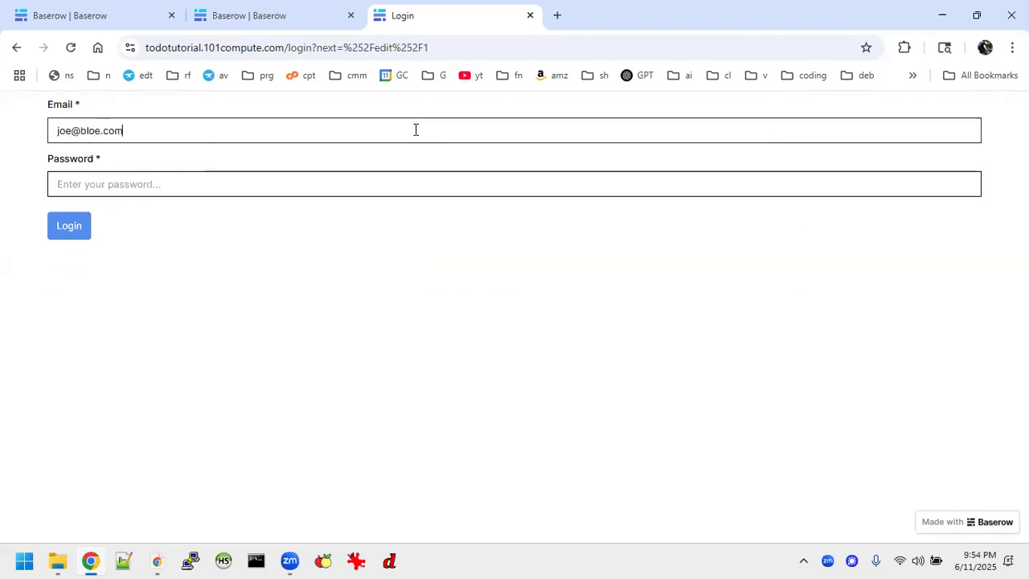
key(Tab)
text(***)
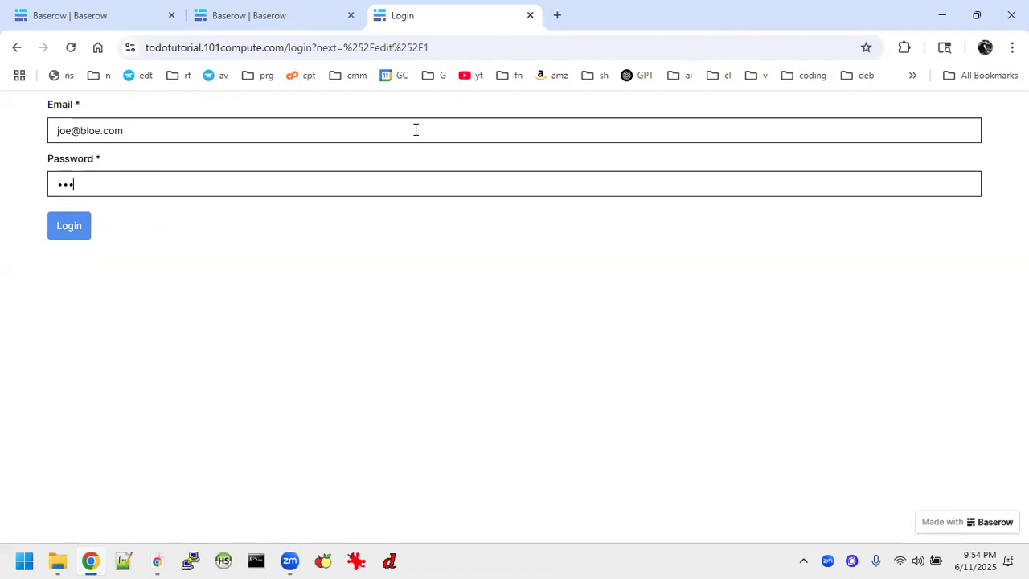
text(*)
key(BackSpace)
key(BackSpace)
key(BackSpace)
key(BackSpace)
text(**)
key(BackSpace)
key(BackSpace)
text(***)
key(Return)
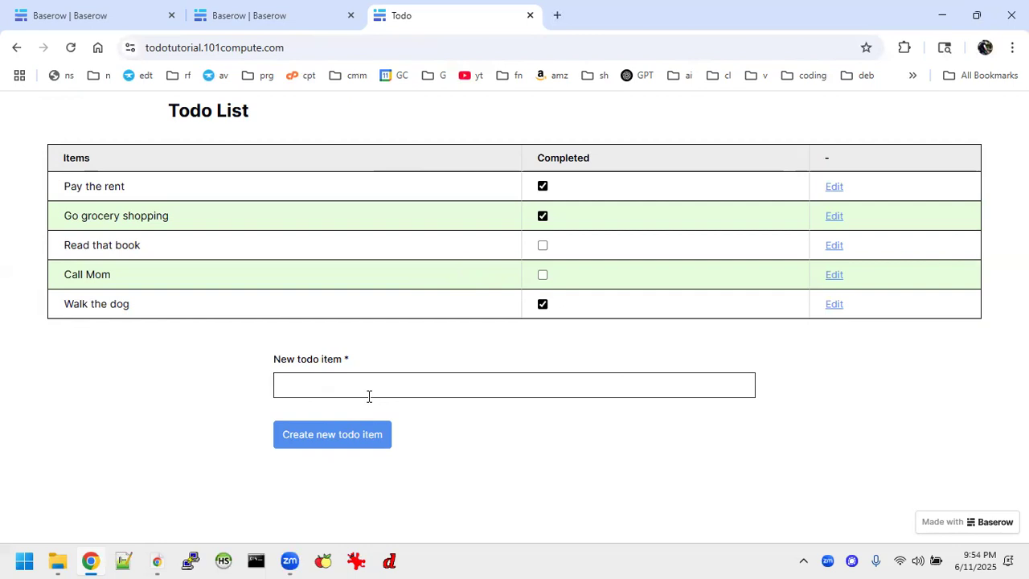
Add the test todo item Sdvzdv, then permanently delete it from its Edit page
click(362, 432)
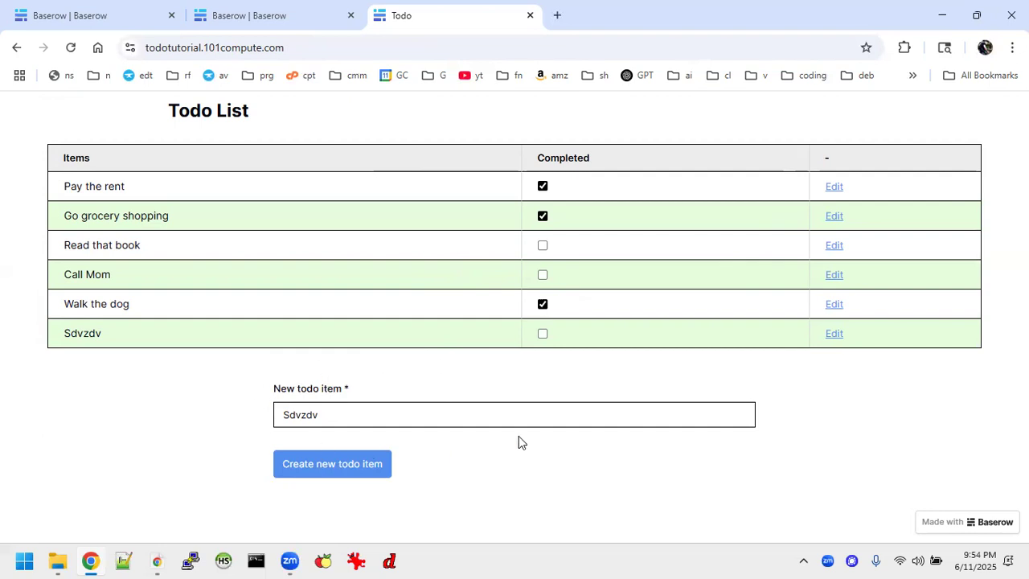
click(833, 335)
click(510, 117)
click(272, 16)
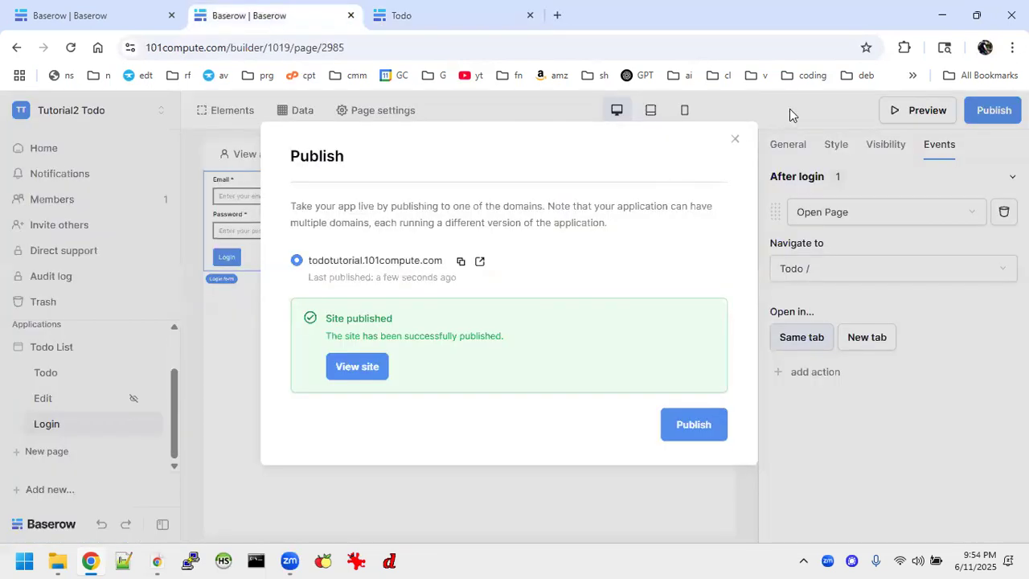
Add a link element below the new todo item form on the Todo page
click(734, 139)
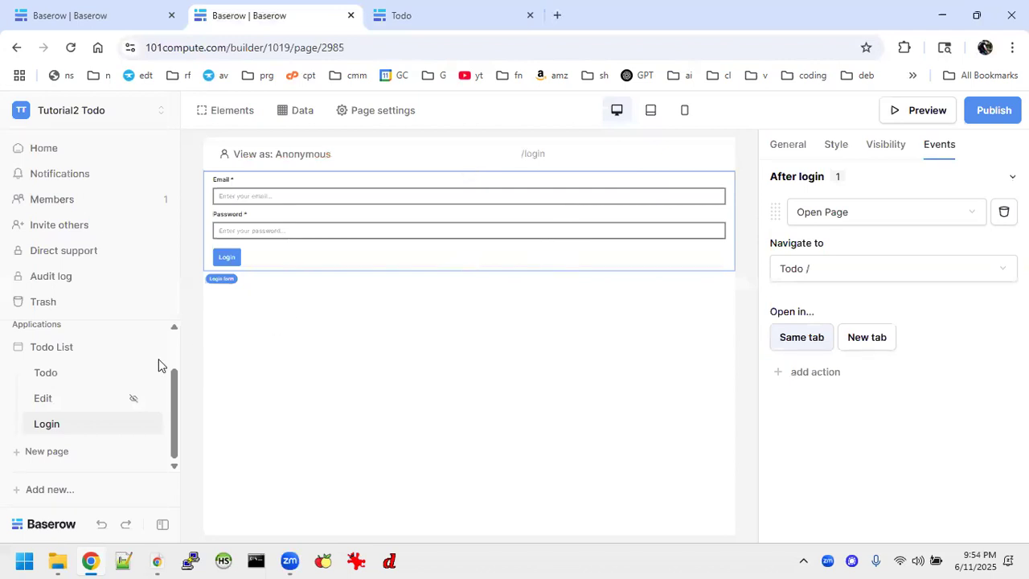
click(78, 375)
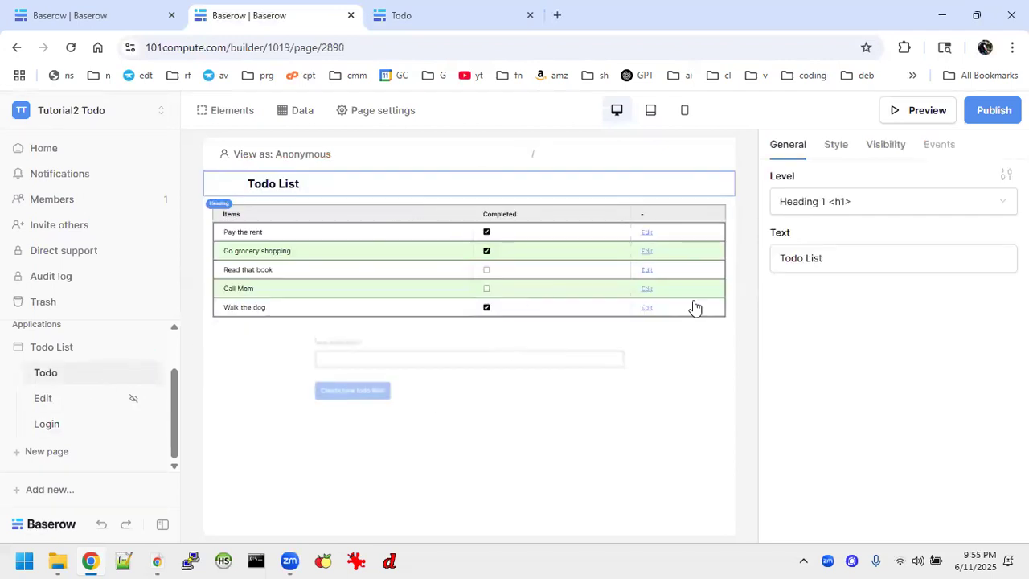
click(459, 392)
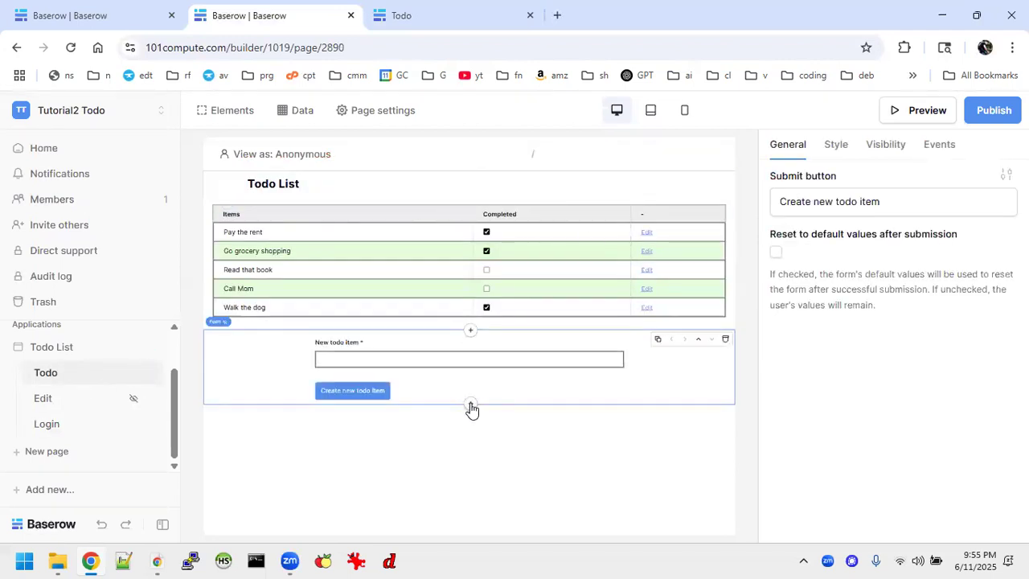
click(471, 406)
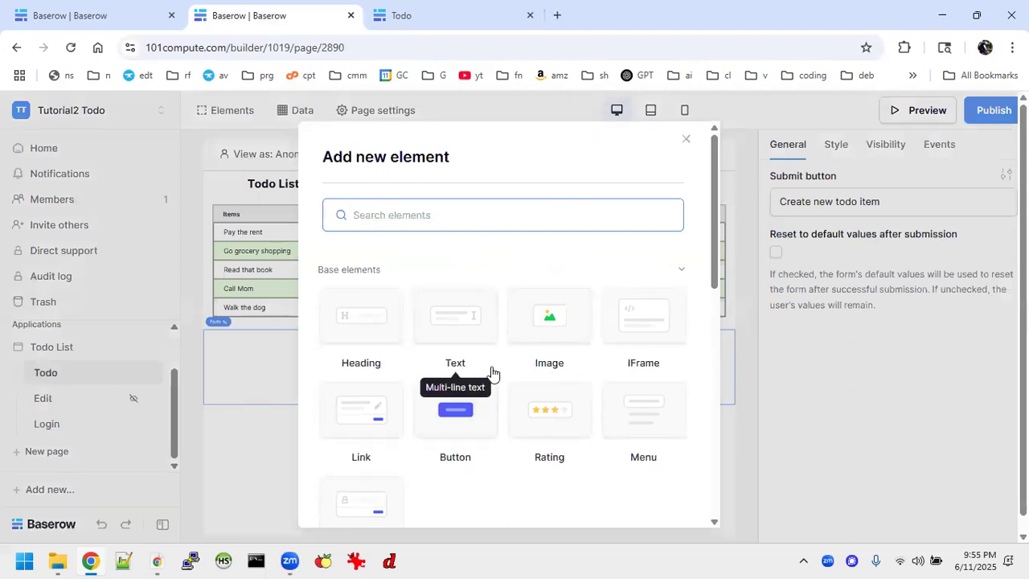
scroll(489, 371, down, 4)
click(369, 310)
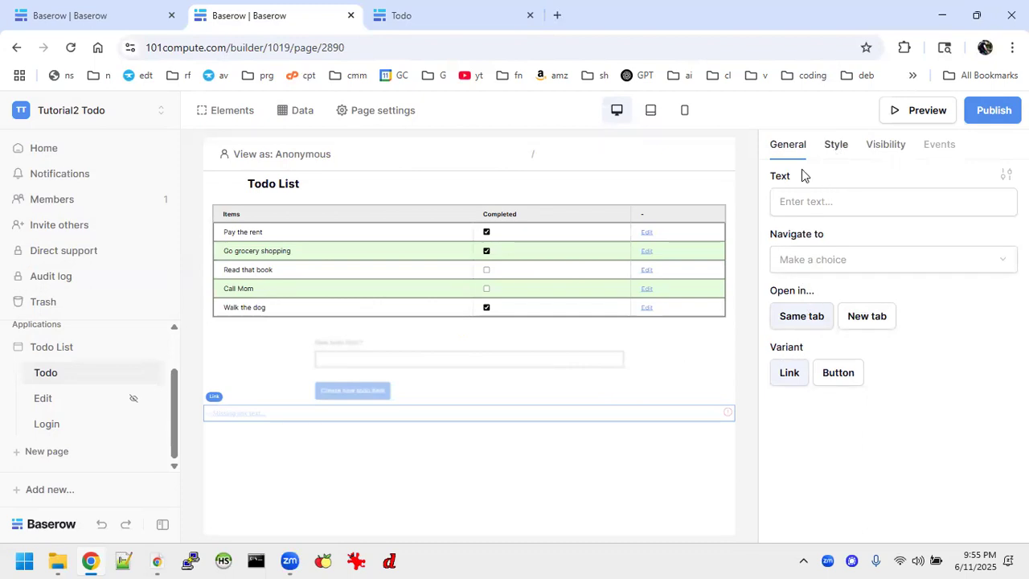
Set the link's width to Small and its alignment to center
click(837, 148)
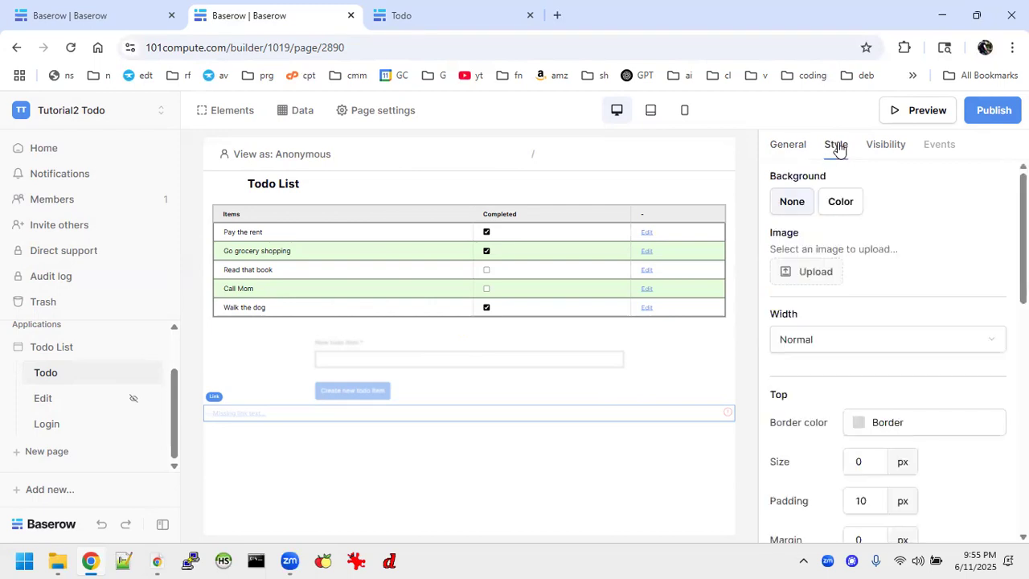
click(824, 340)
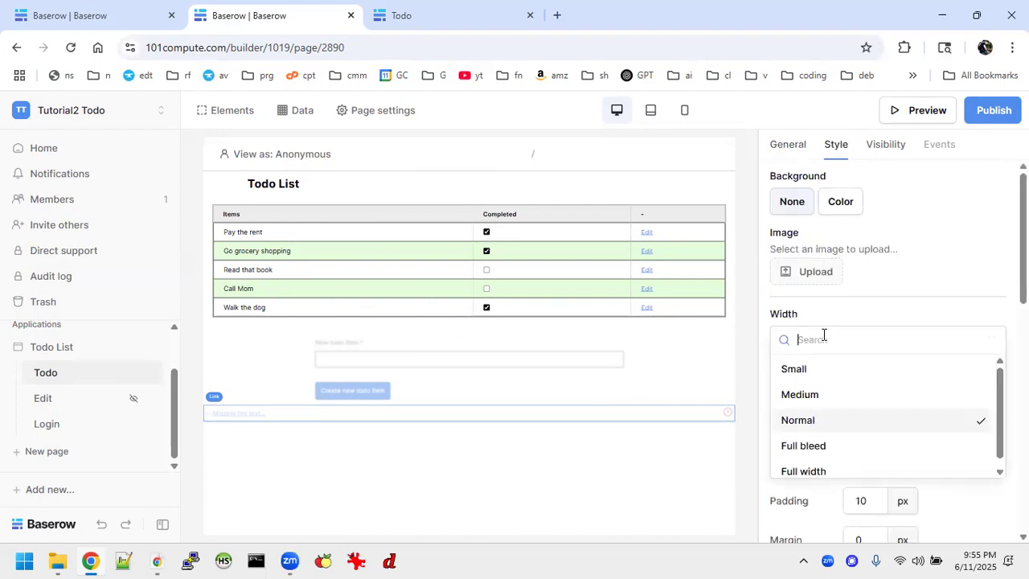
click(802, 372)
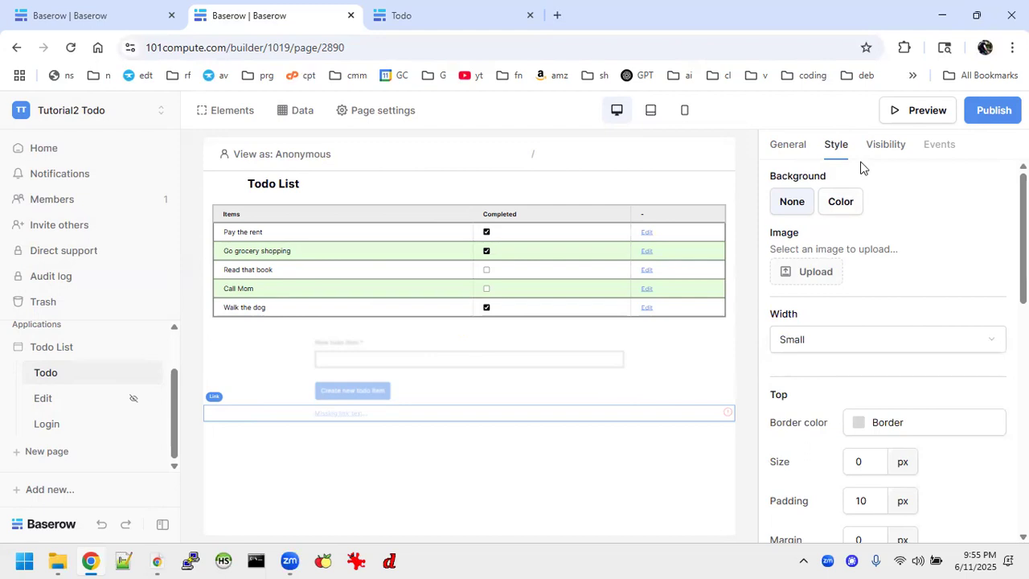
click(780, 144)
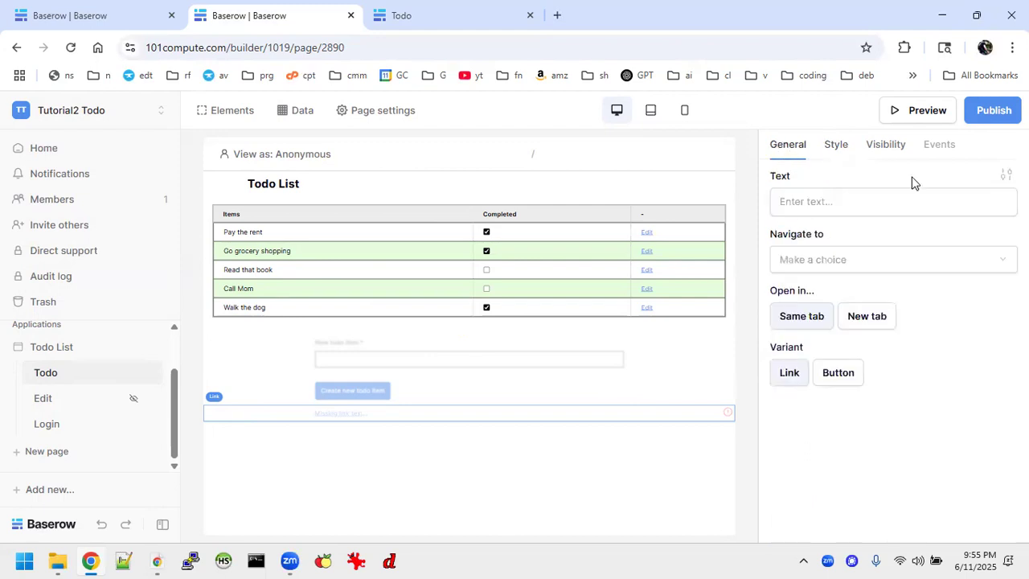
click(1005, 175)
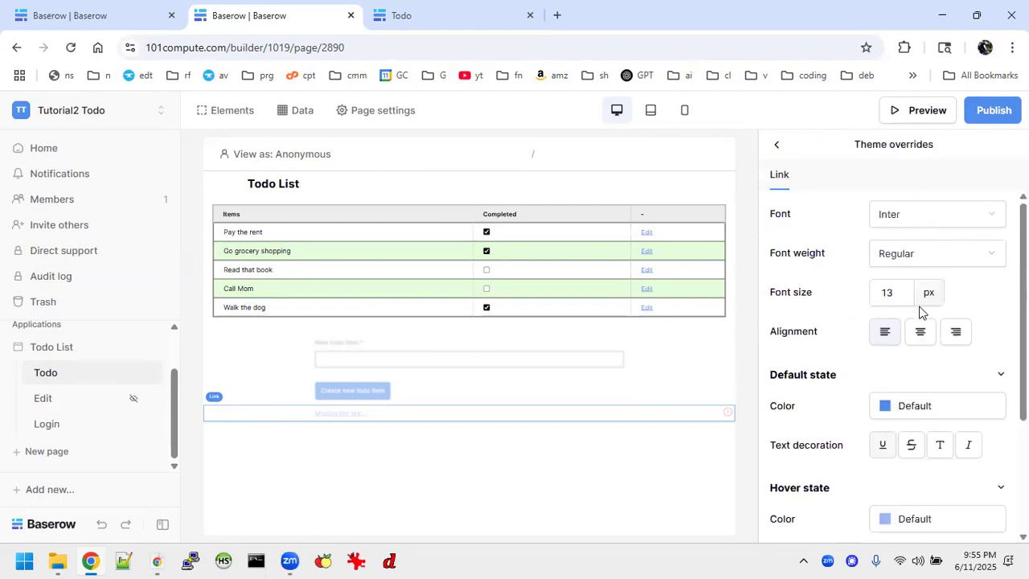
click(920, 332)
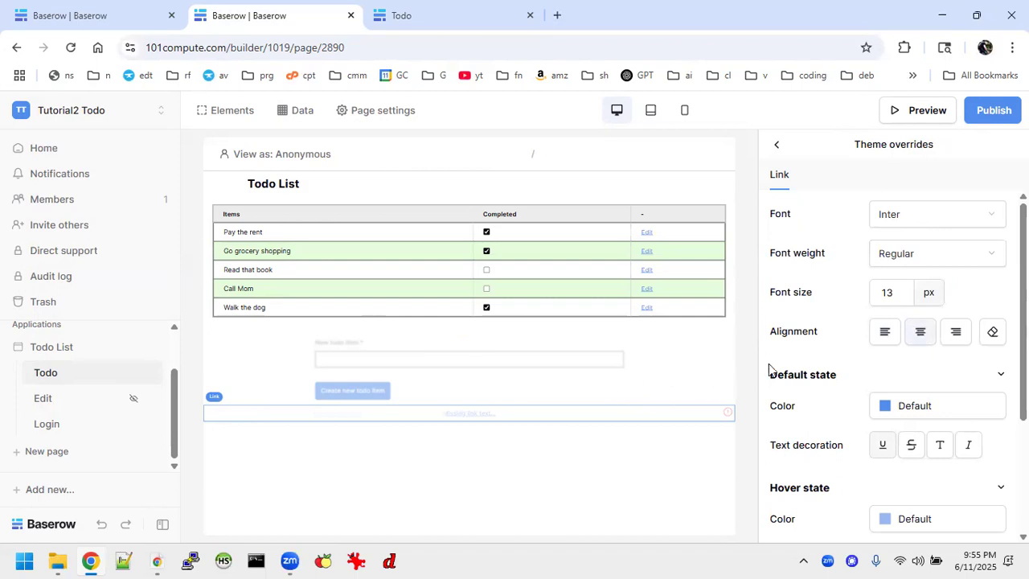
click(485, 416)
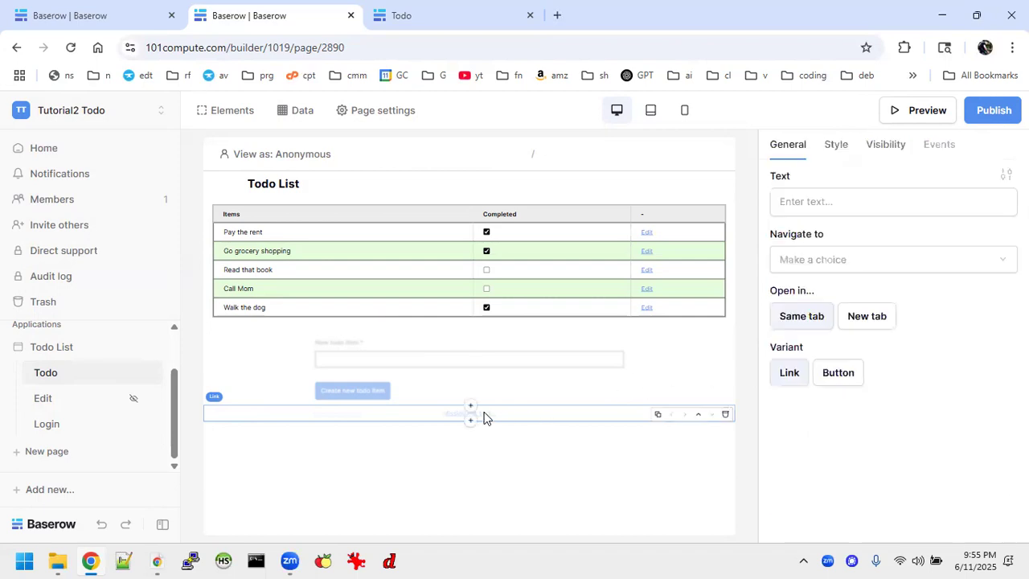
Change the link text to 'To add todo items, login here'
click(827, 201)
text(Ple)
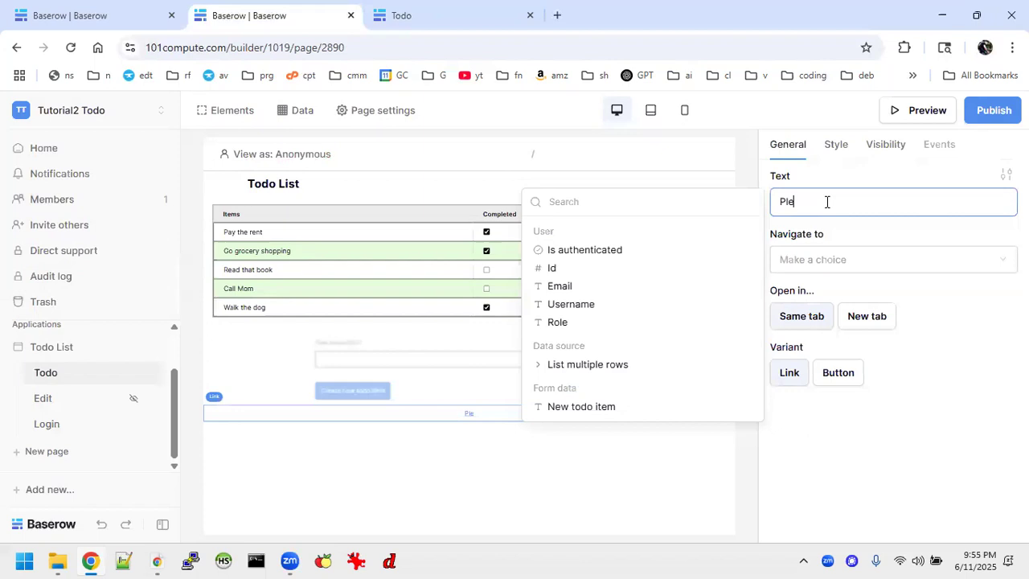
key(BackSpace)
key(BackSpace)
text(Click here to login)
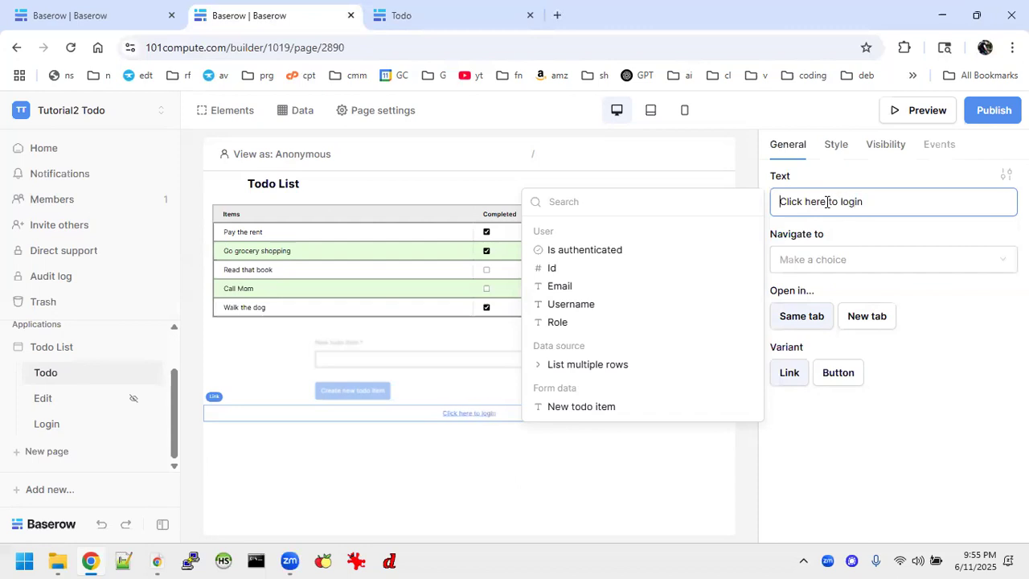
key(Home)
text(To add)
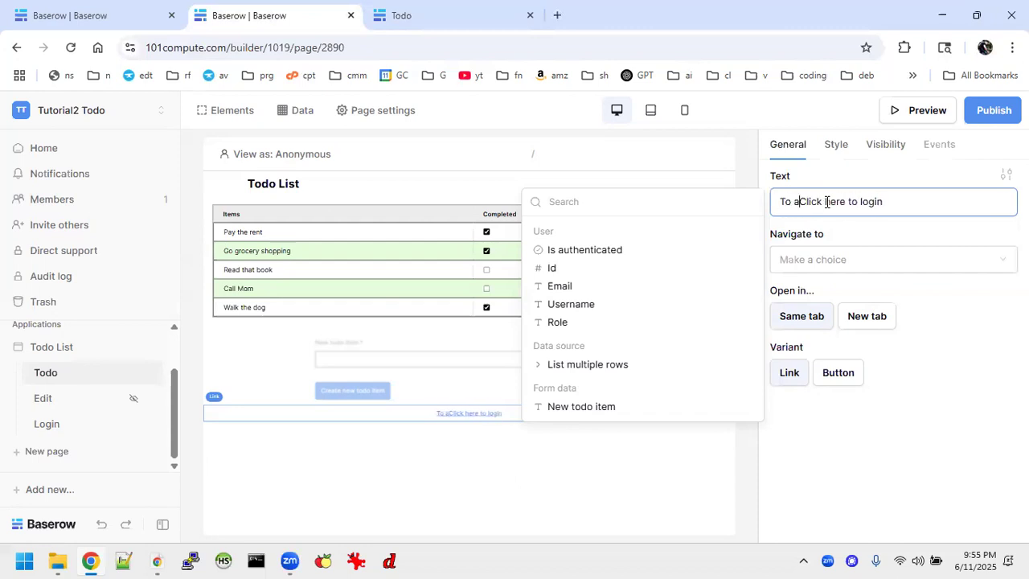
text(n)
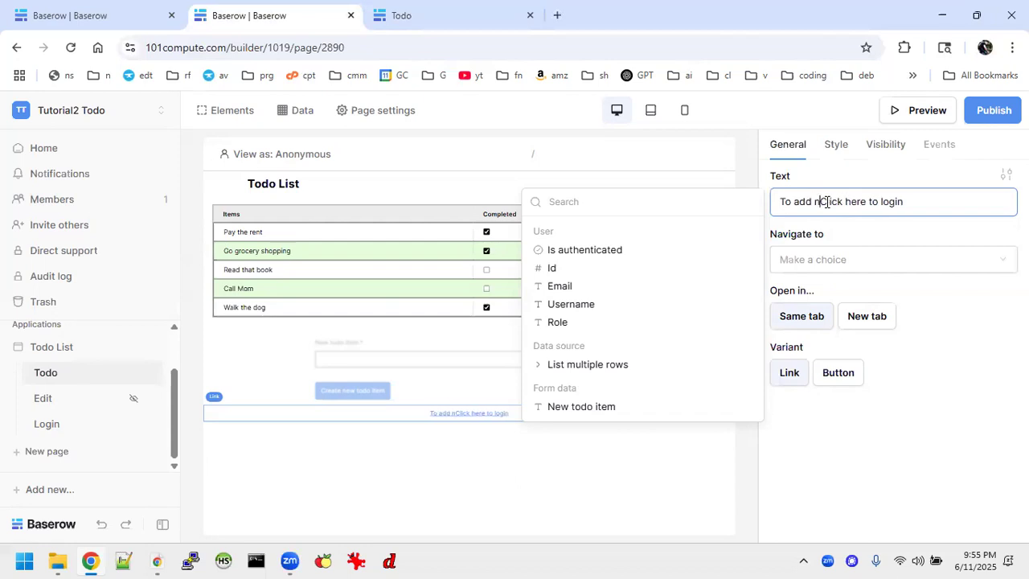
key(BackSpace)
text(todo item)
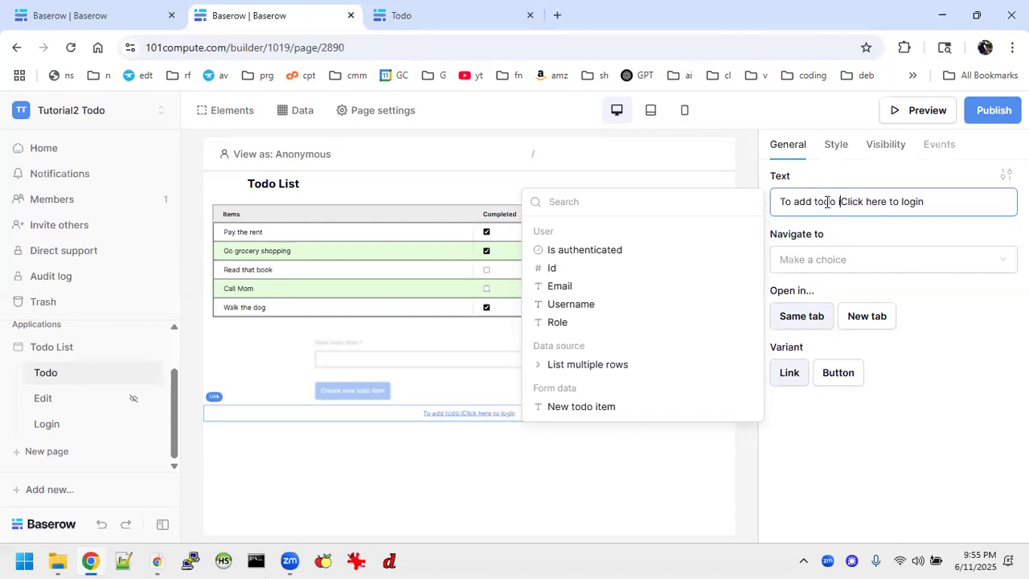
text(s,)
key(Delete)
text(c)
key(BackSpace)
key(BackSpace)
key(Delete)
key(Delete)
key(Delete)
key(Delete)
key(Delete)
key(Delete)
key(Delete)
key(Delete)
key(Delete)
key(Delete)
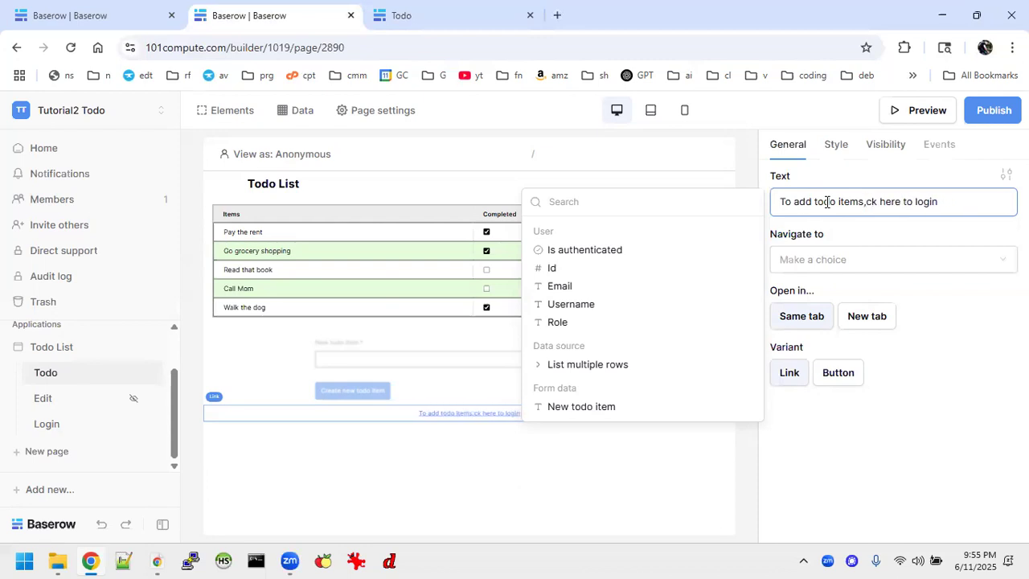
key(Delete)
key(Delete)
key(Delete)
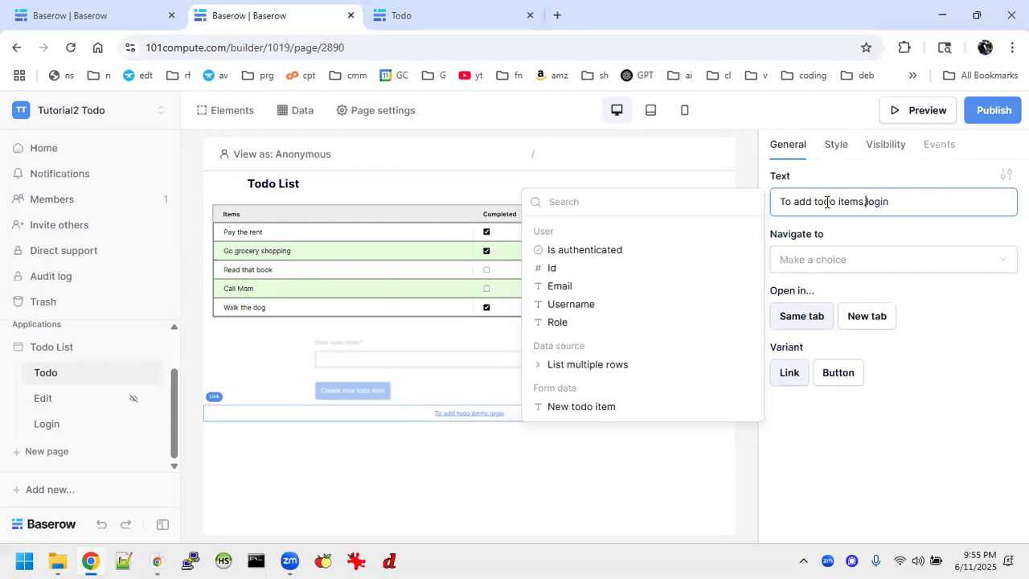
text(here)
Point the link to the Login page at /login
click(935, 266)
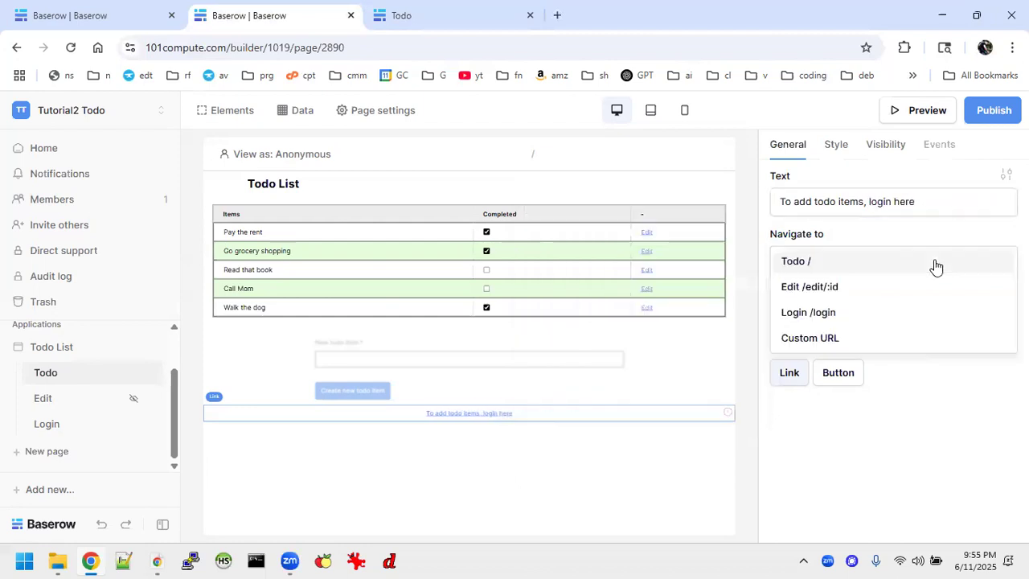
click(828, 316)
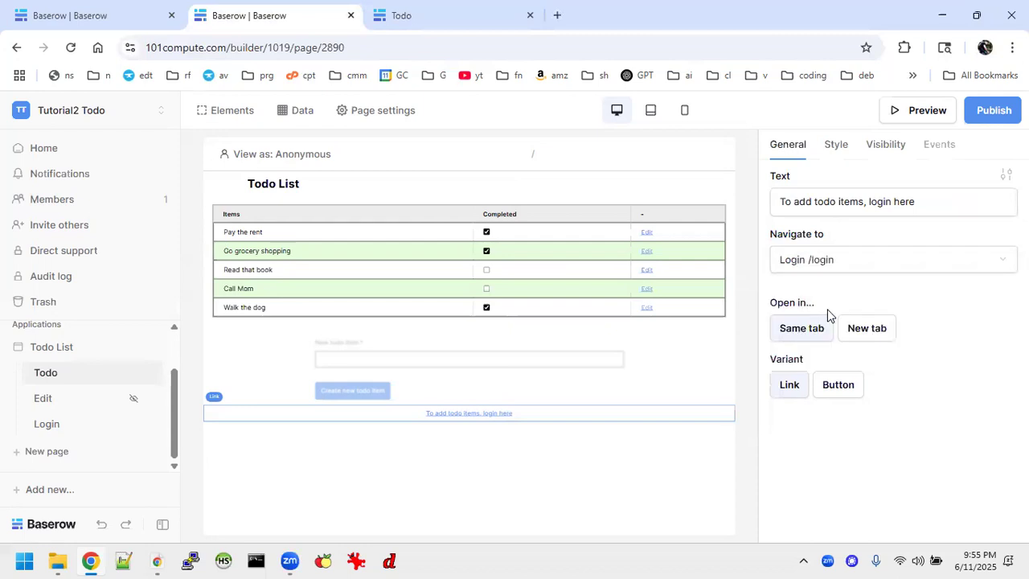
click(501, 418)
Set the login link's visibility to Logged-out visitors only
click(886, 148)
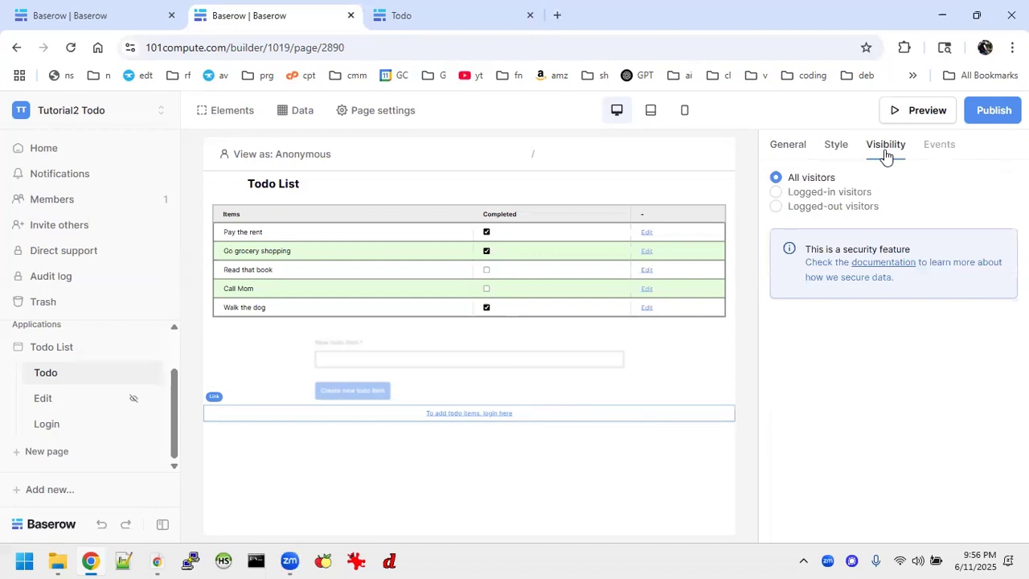
click(776, 207)
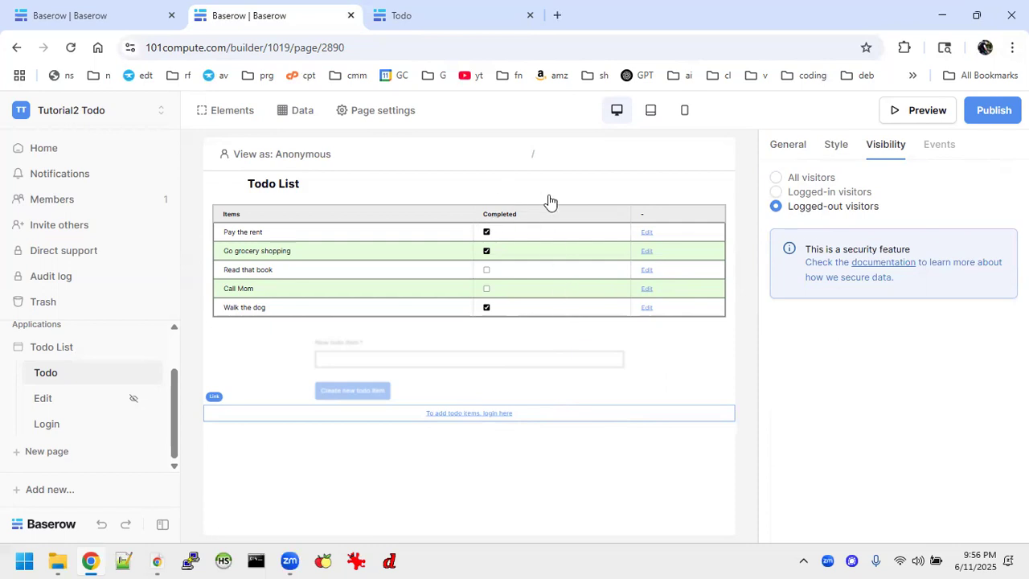
click(495, 186)
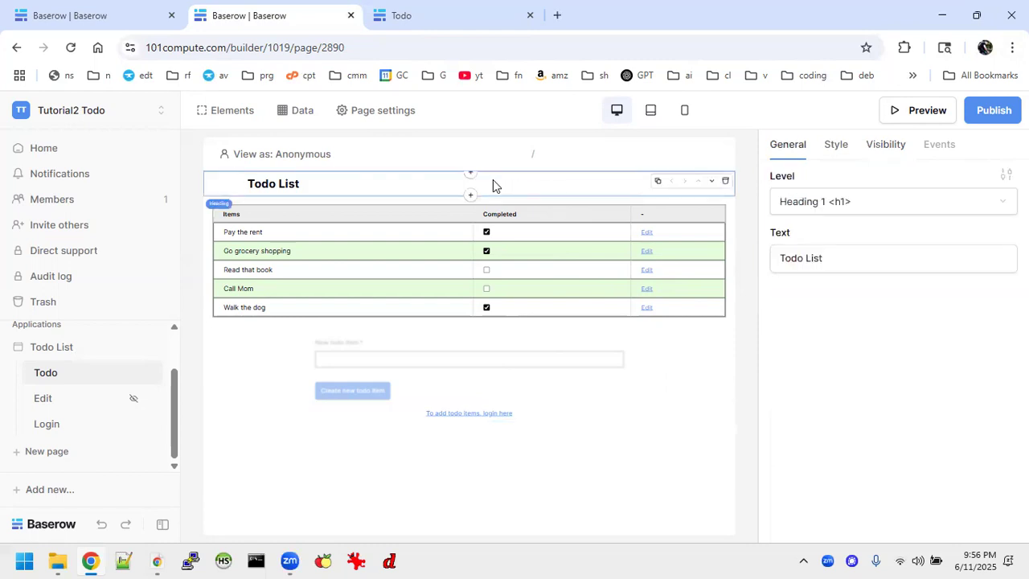
Insert a 2-column layout above the title and delete the original Todo List heading
click(470, 173)
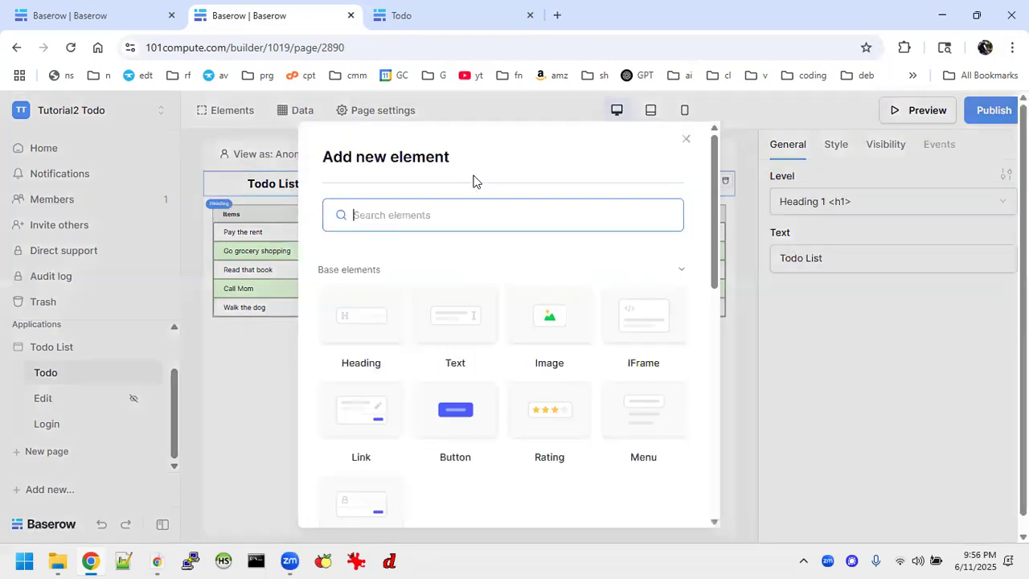
scroll(490, 347, down, 4)
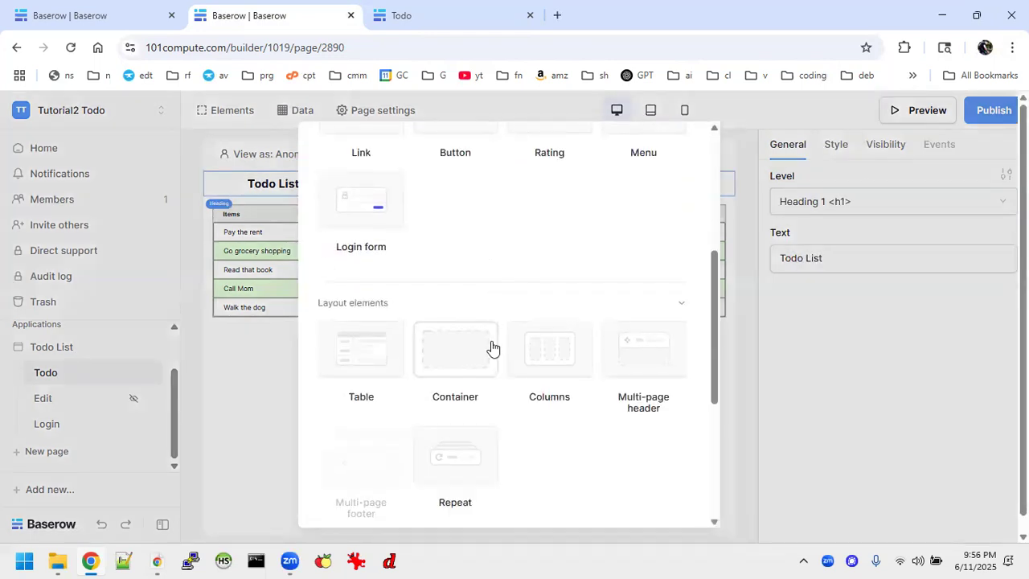
click(548, 346)
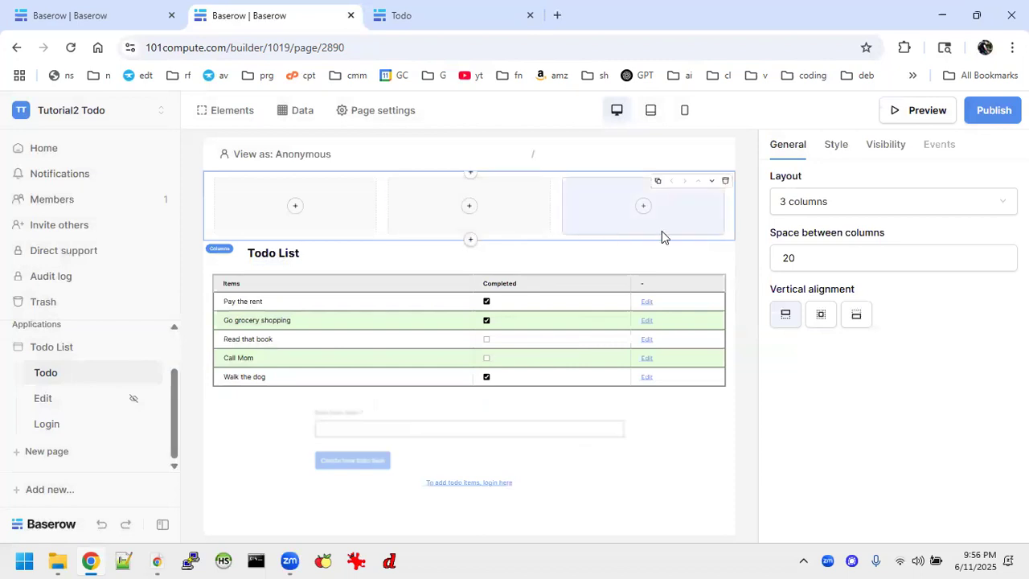
click(822, 202)
click(820, 230)
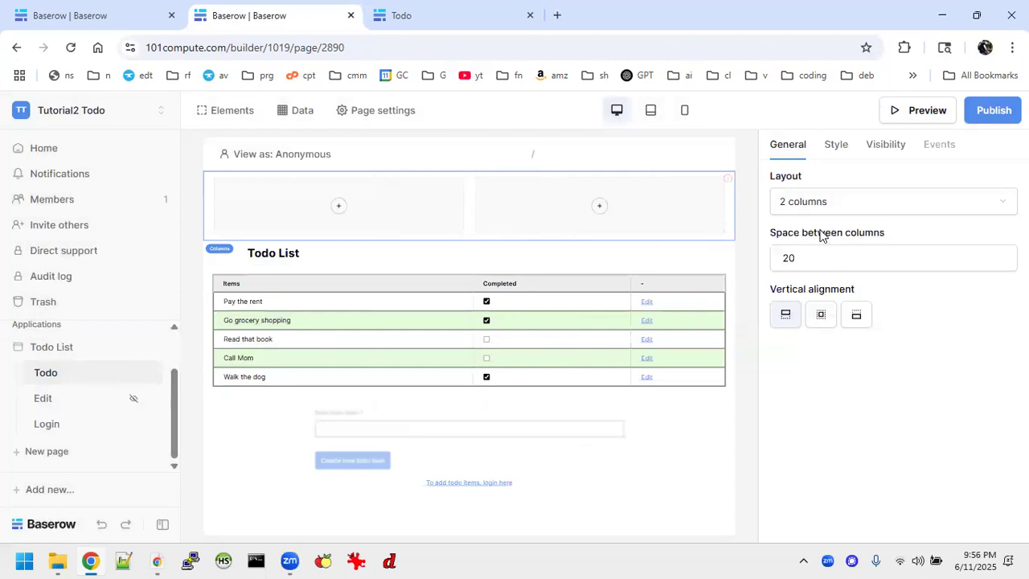
click(413, 259)
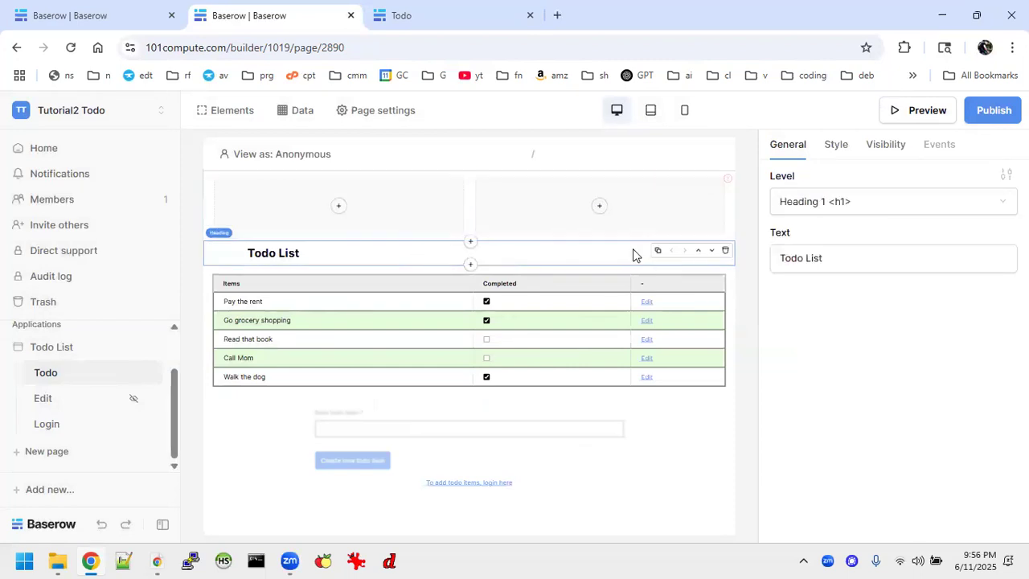
click(723, 256)
Add a Todo List heading in the left column and a button in the right column
click(723, 257)
click(338, 208)
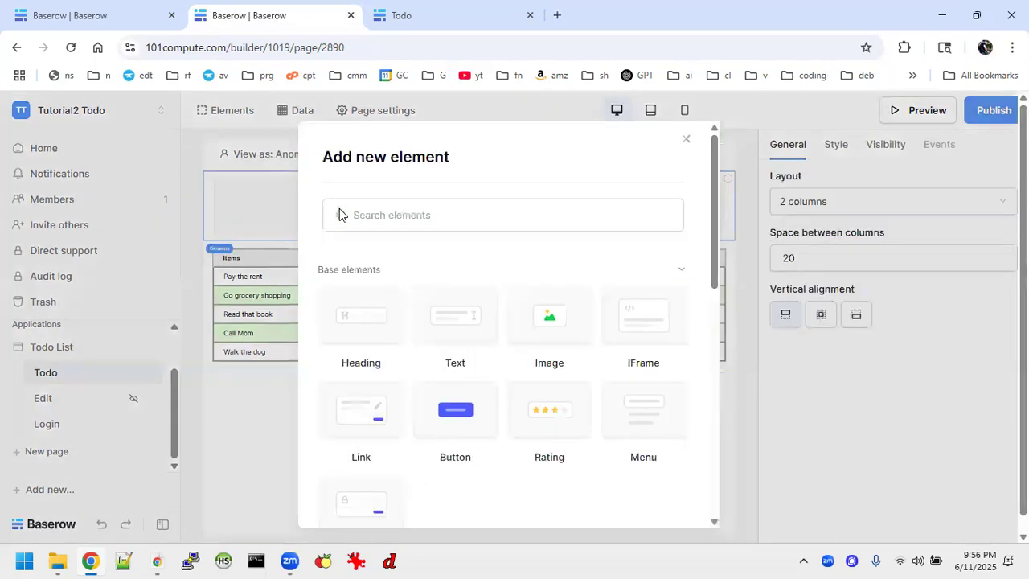
click(353, 324)
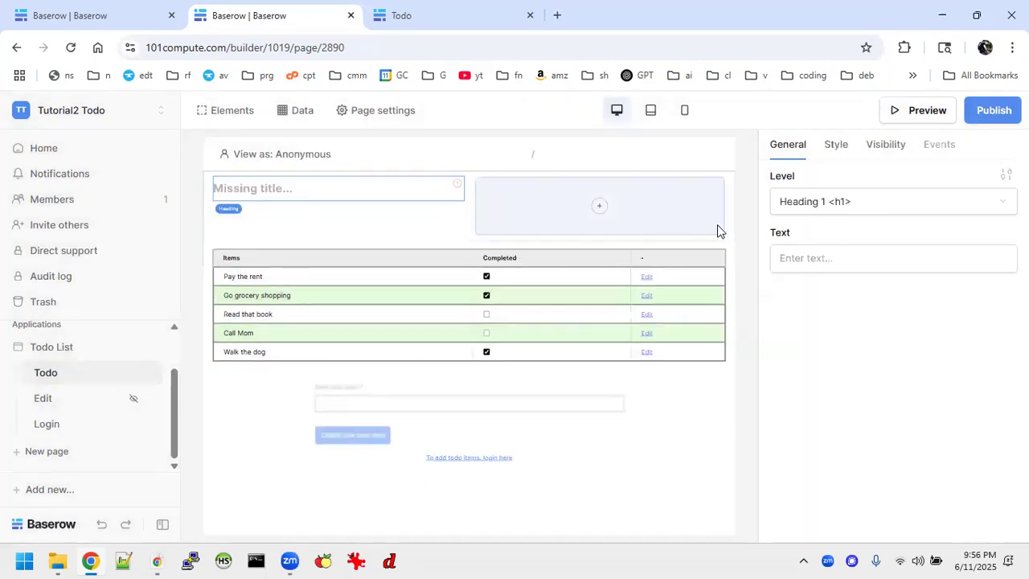
click(800, 259)
text(Todo List)
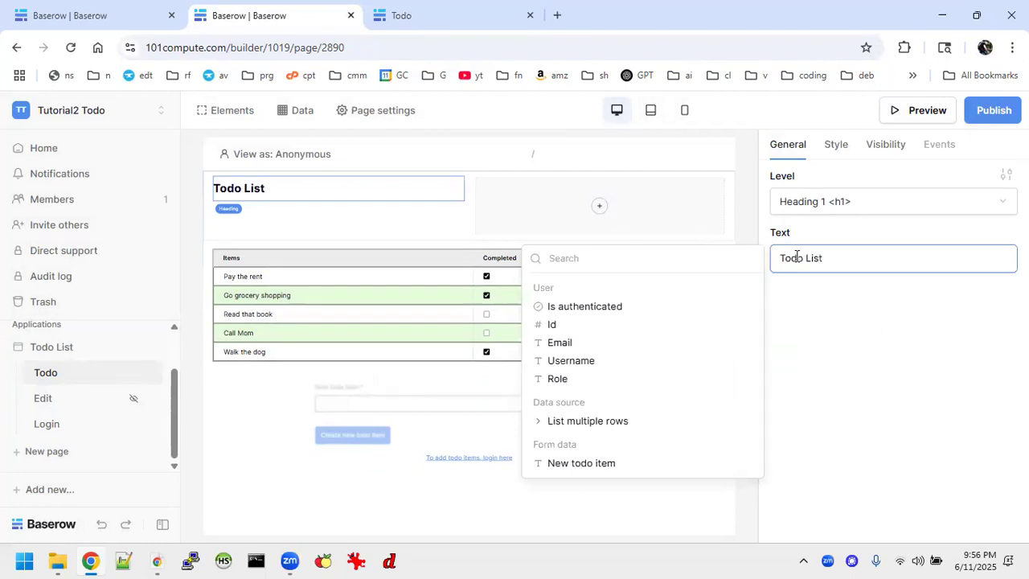
click(600, 208)
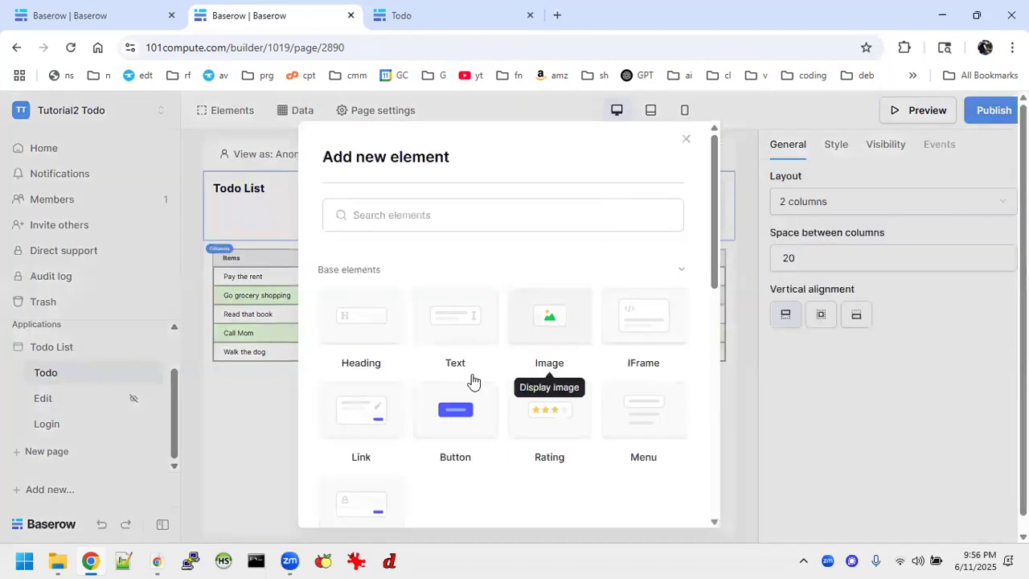
click(462, 407)
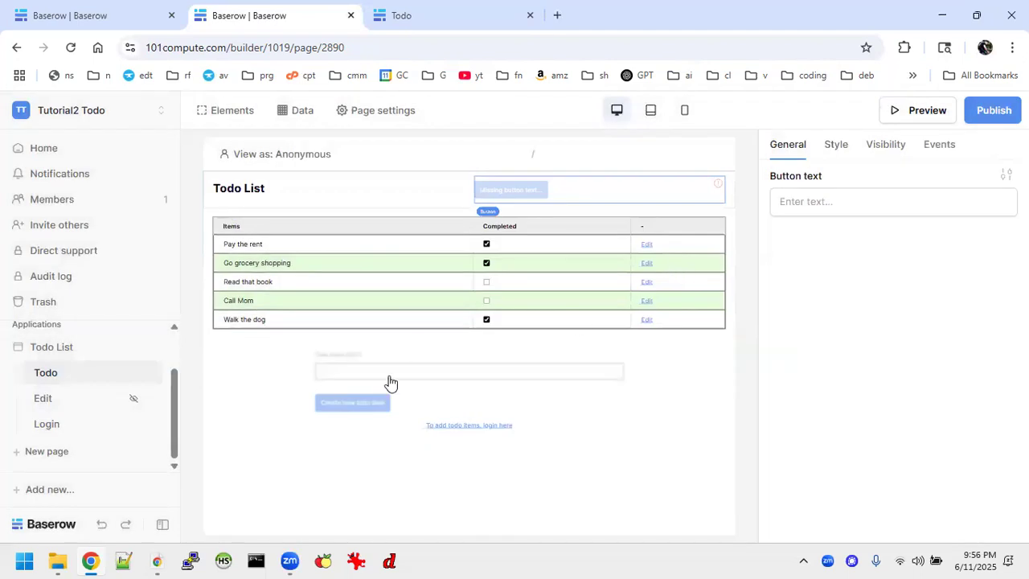
Change the new header button's text to 'Log out'
click(836, 206)
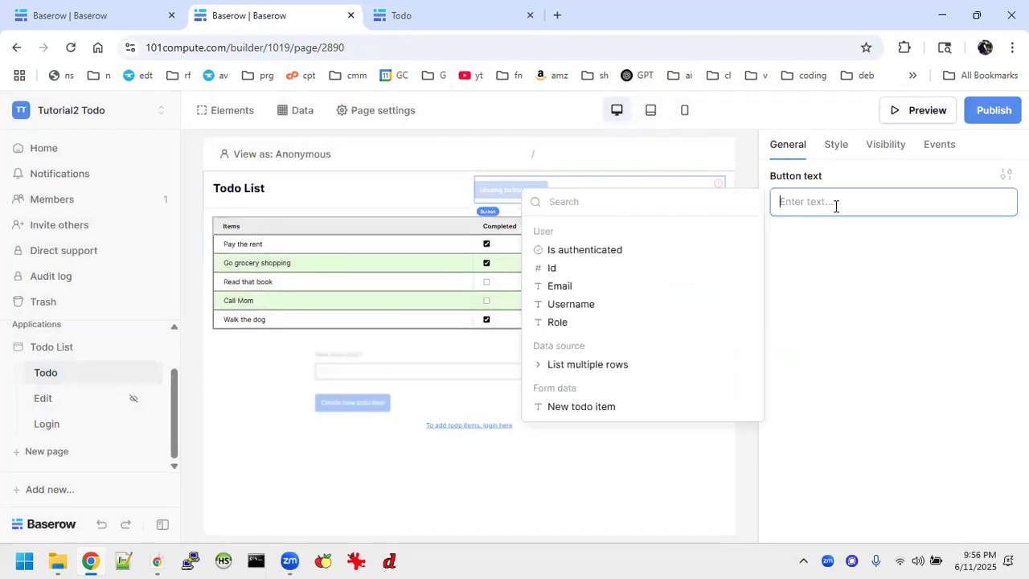
text(Log out)
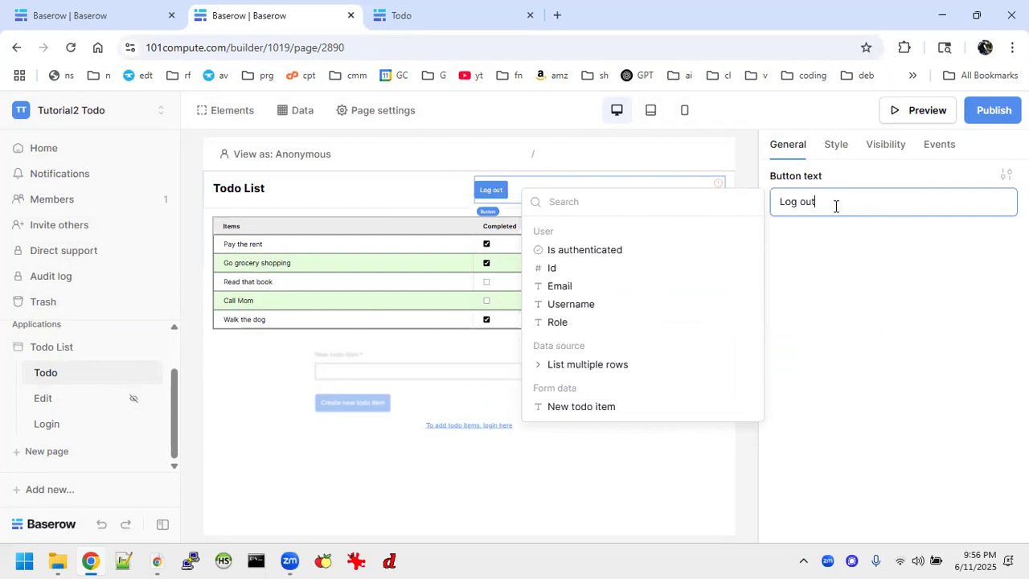
click(868, 283)
Set the Log out button's alignment to right in its theme overrides
click(835, 146)
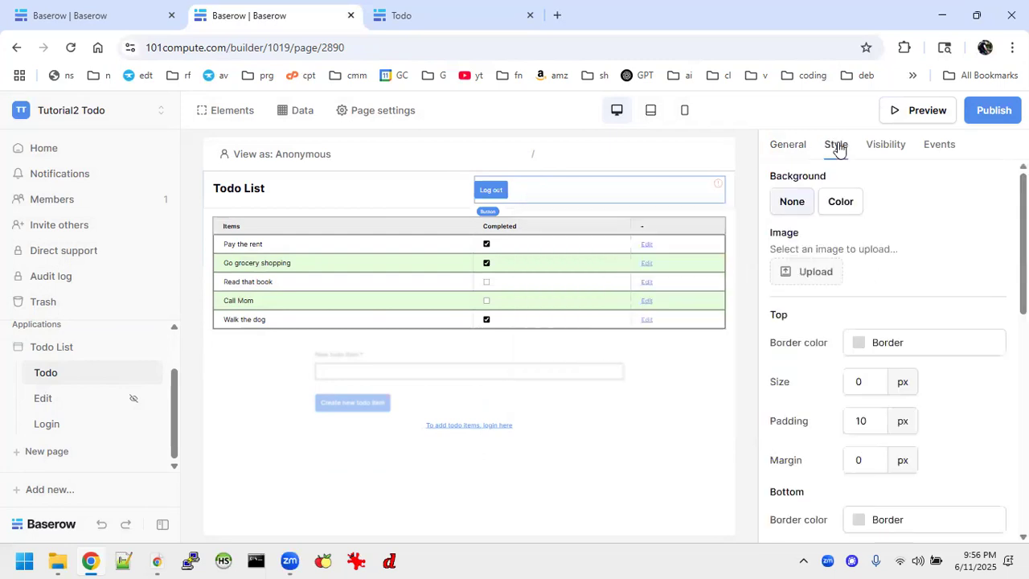
click(792, 144)
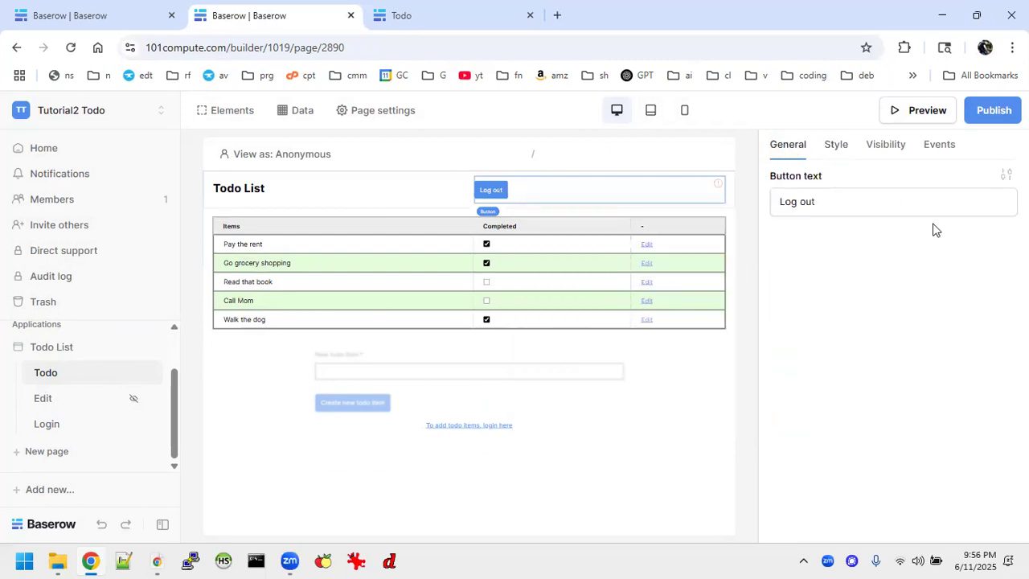
click(1006, 174)
click(957, 255)
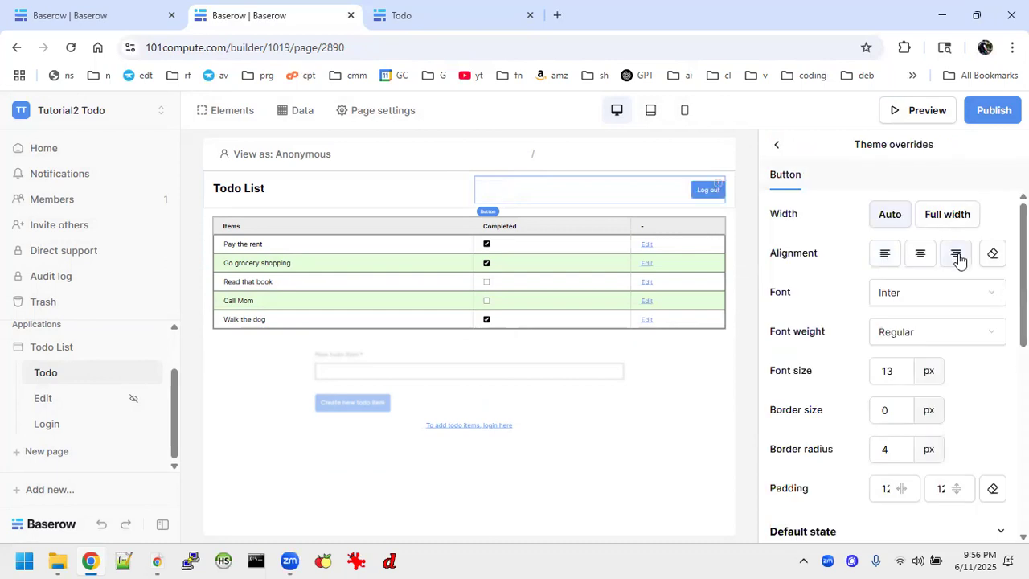
click(657, 445)
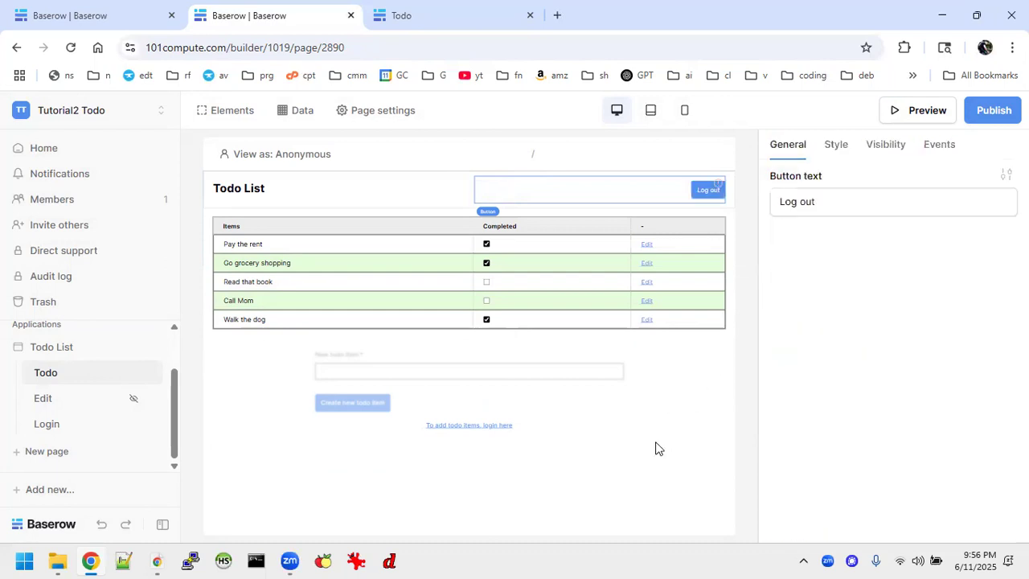
Change the todo table's even rows color from green to pale blue #BBE8F240 via theme overrides
click(584, 268)
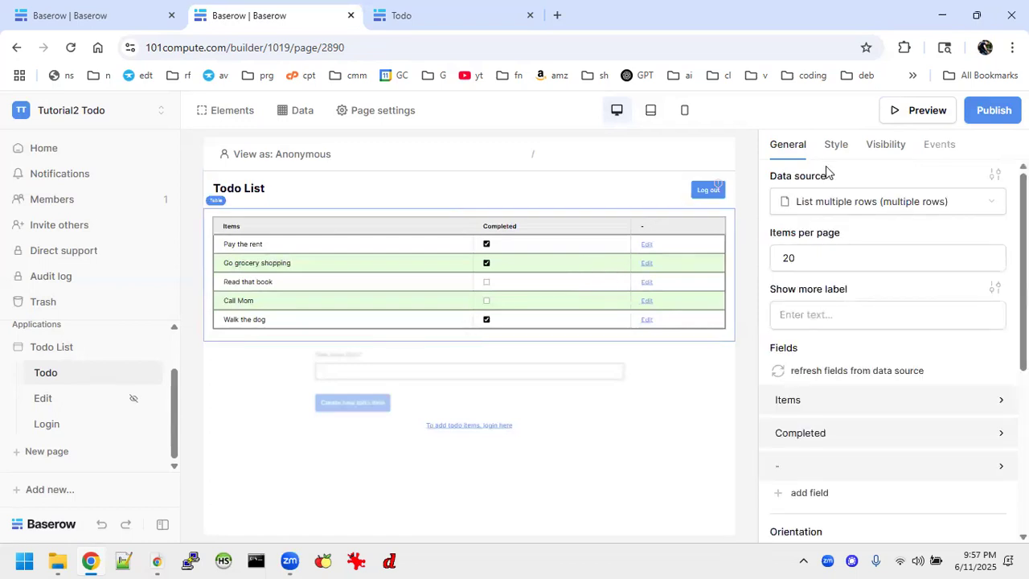
click(836, 144)
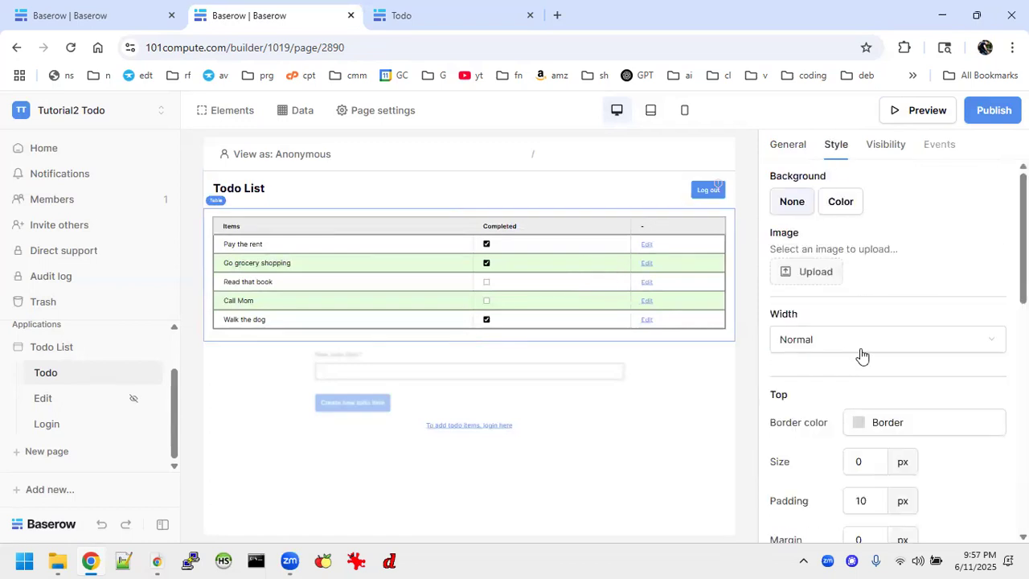
scroll(862, 356, down, 8)
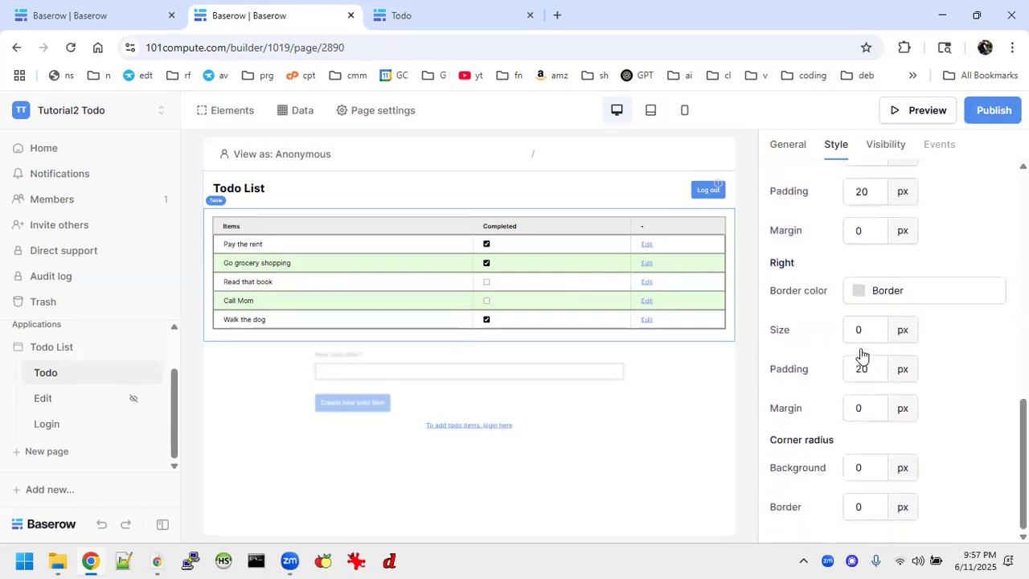
click(787, 146)
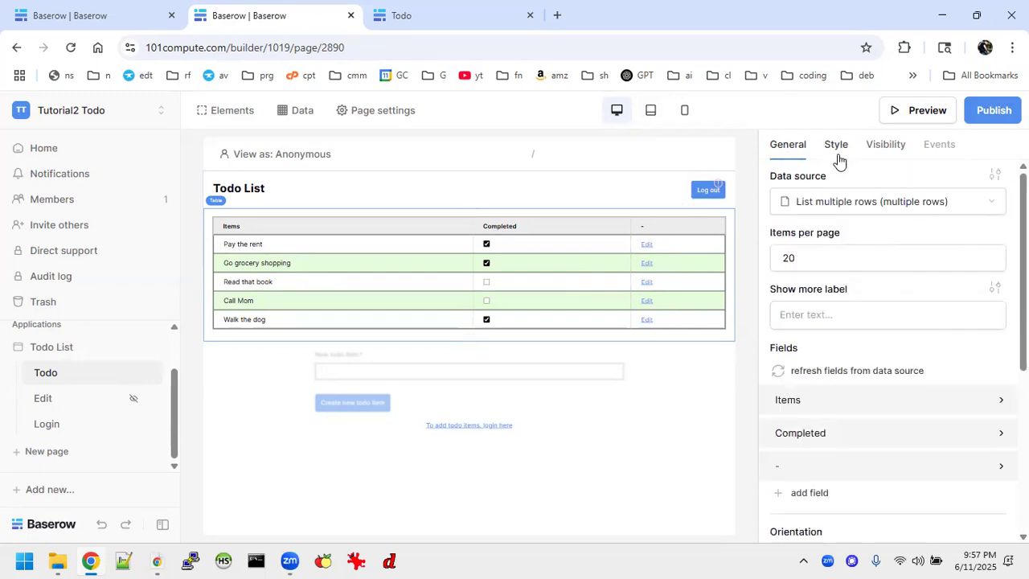
click(995, 174)
scroll(968, 337, down, 6)
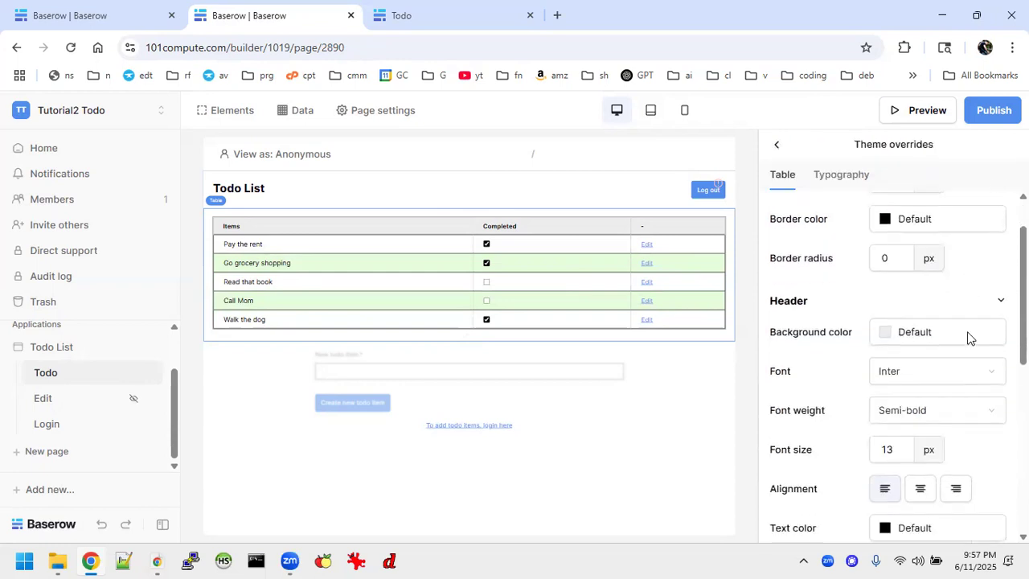
scroll(968, 338, up, 1)
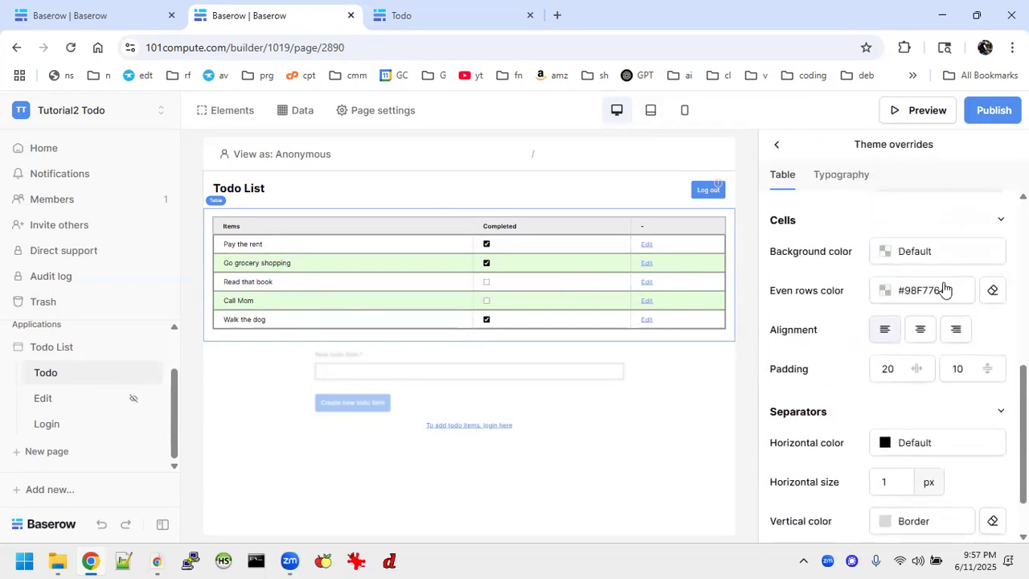
click(942, 291)
drag(911, 450, 913, 410)
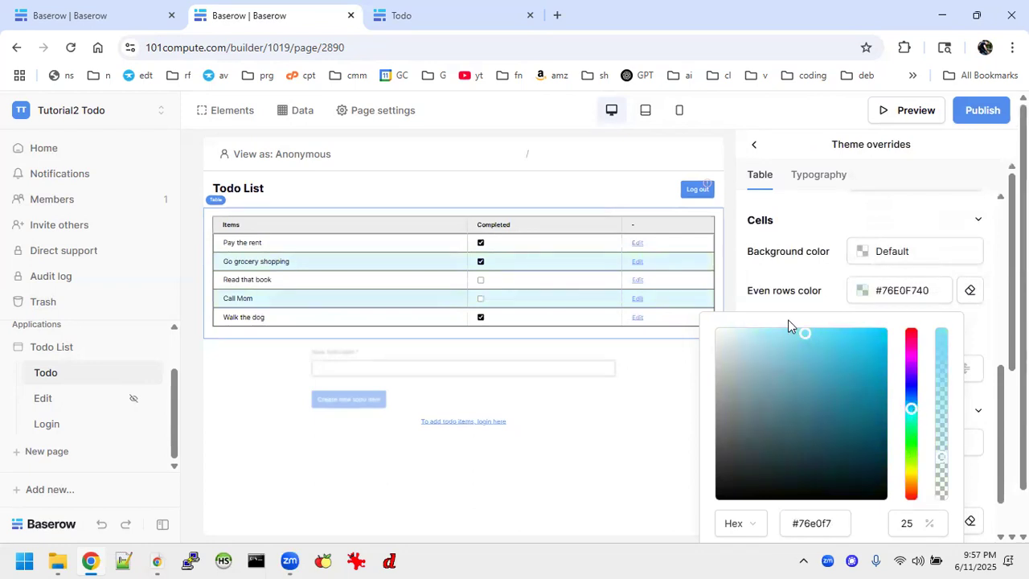
drag(804, 330, 754, 336)
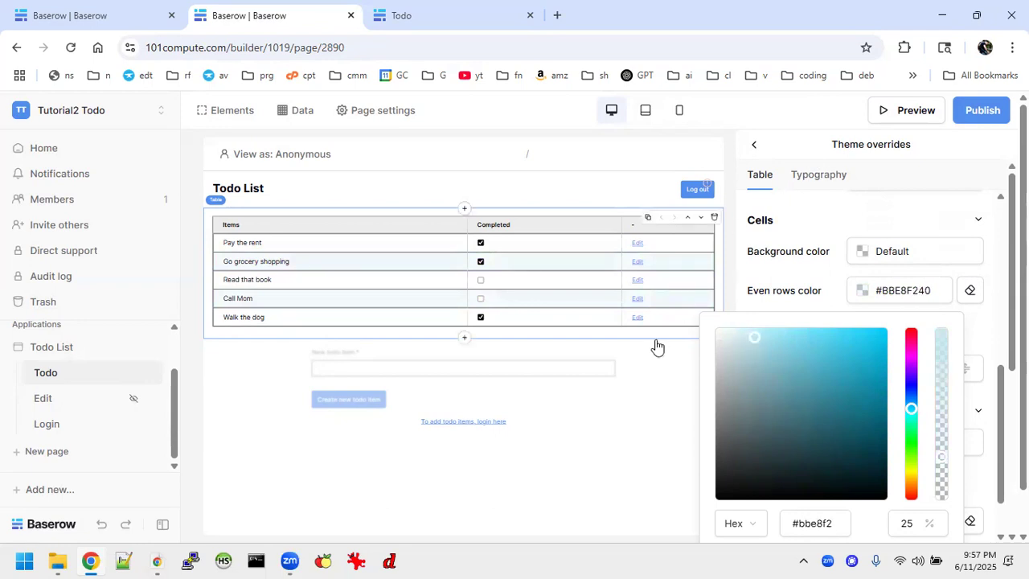
click(632, 425)
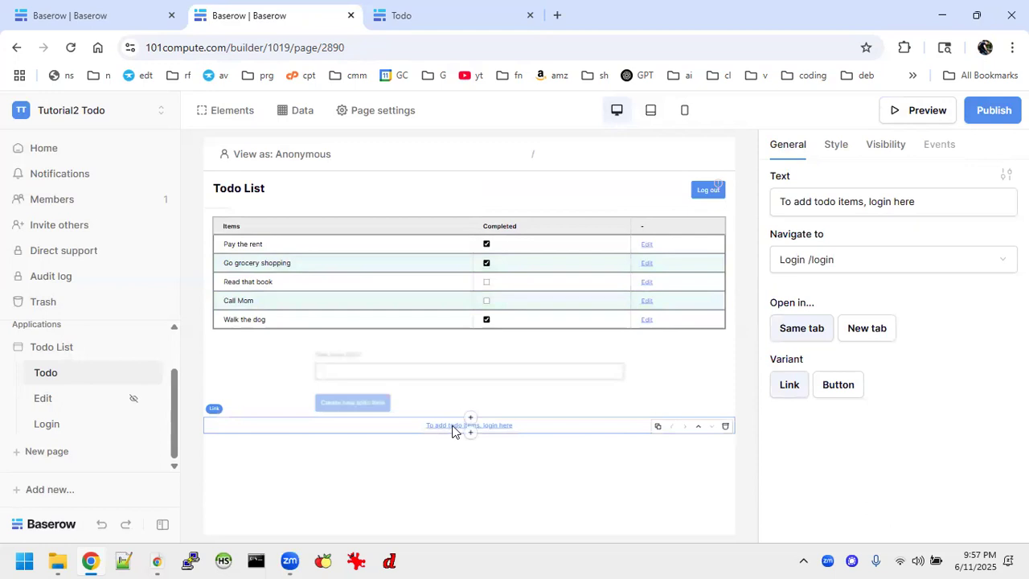
Raise the login link's font size from 13 px to 16 px in its theme overrides
click(836, 151)
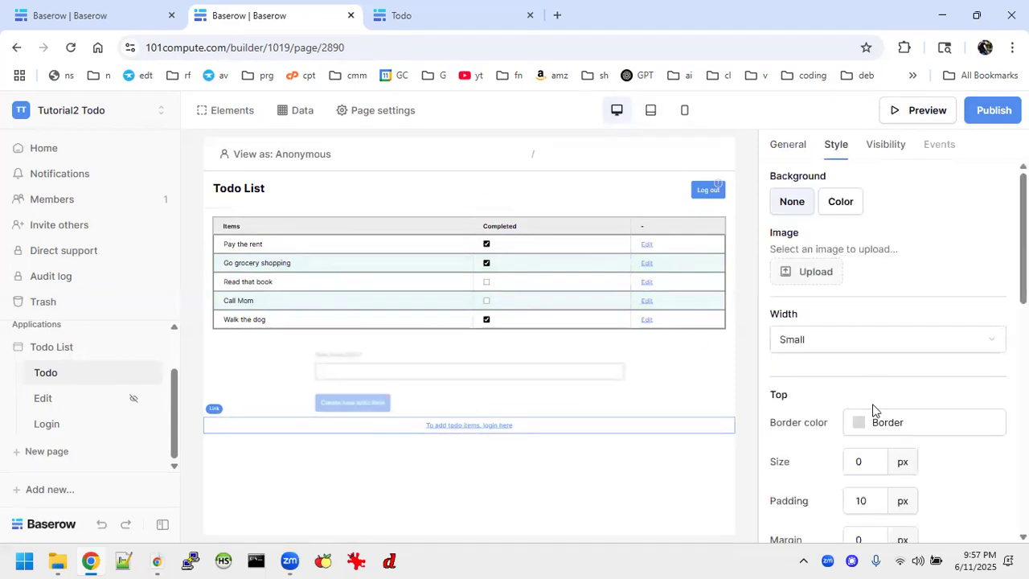
click(785, 148)
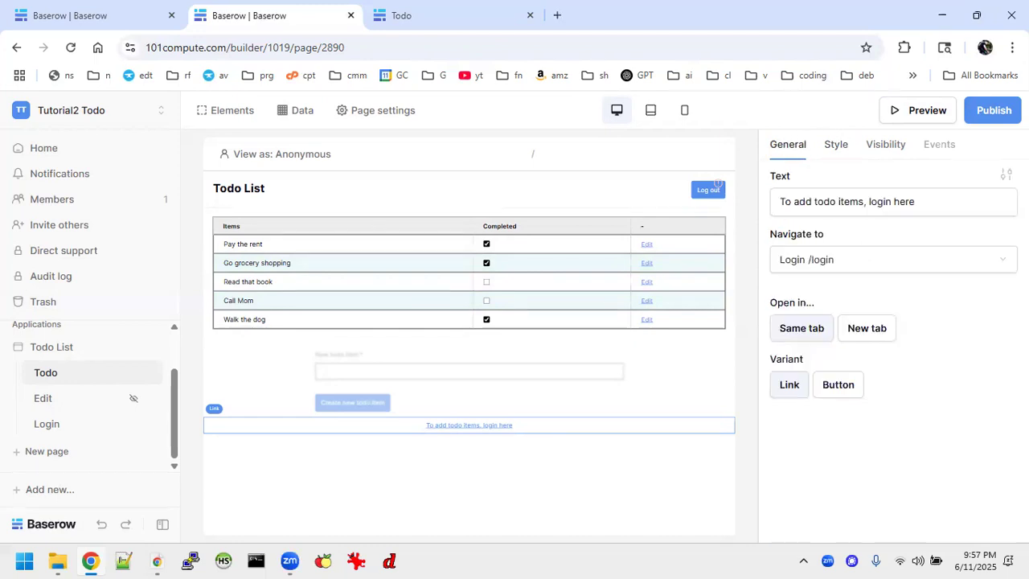
click(1006, 175)
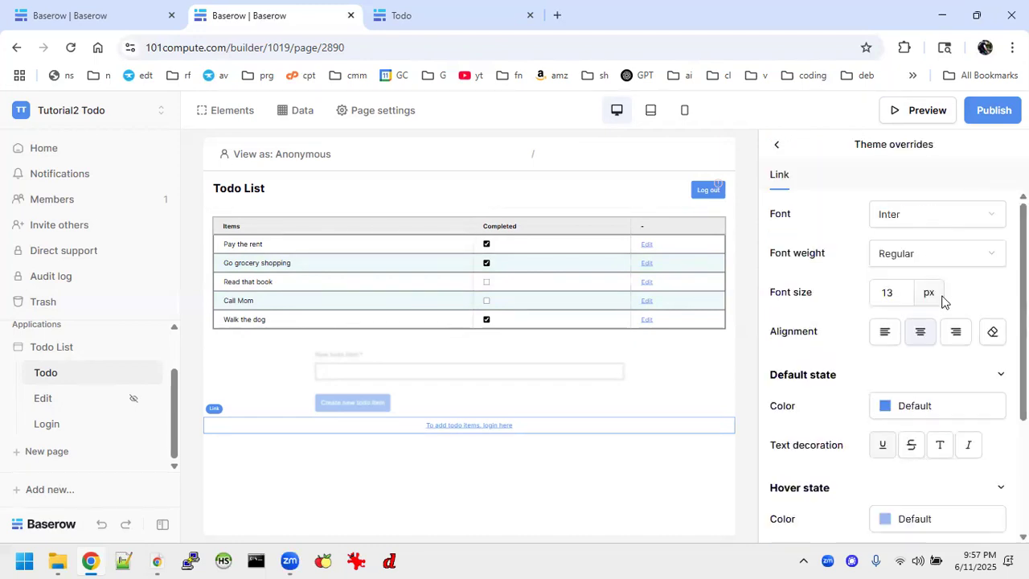
drag(898, 295, 871, 296)
text(16)
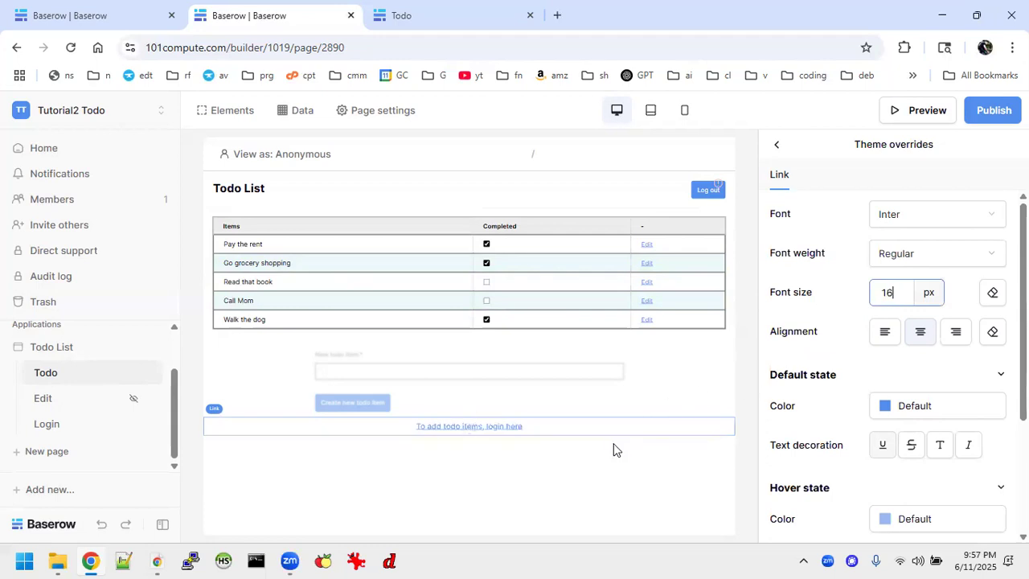
click(653, 428)
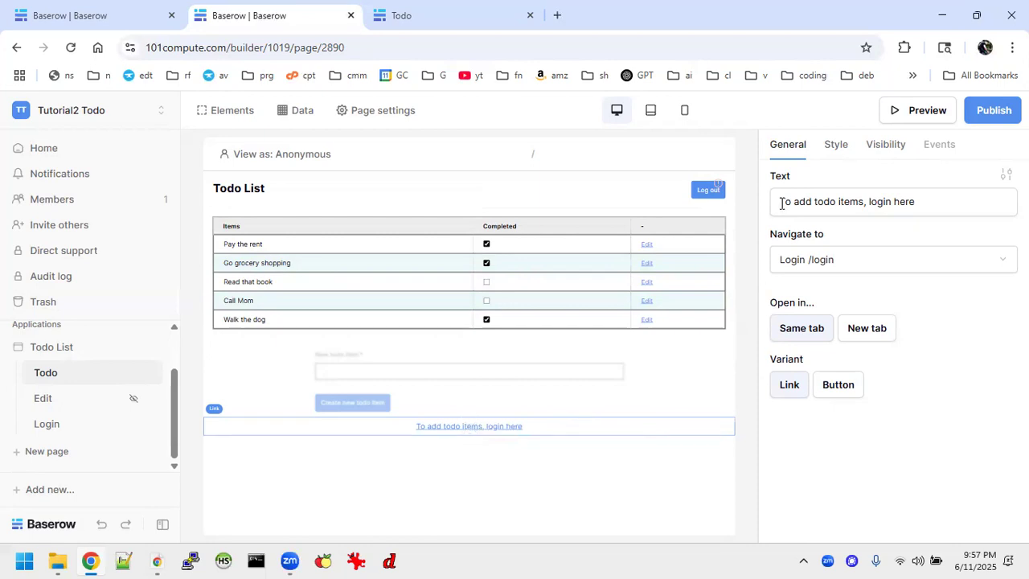
Publish the Todo app to todotutorial.101compute.com, reload the live site to confirm, then close its tabs
click(983, 110)
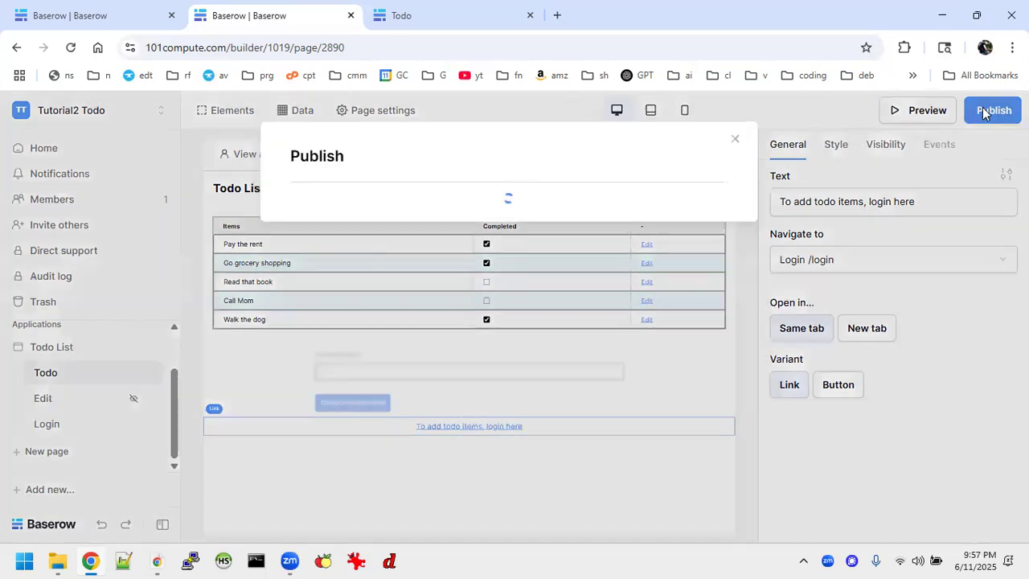
click(703, 320)
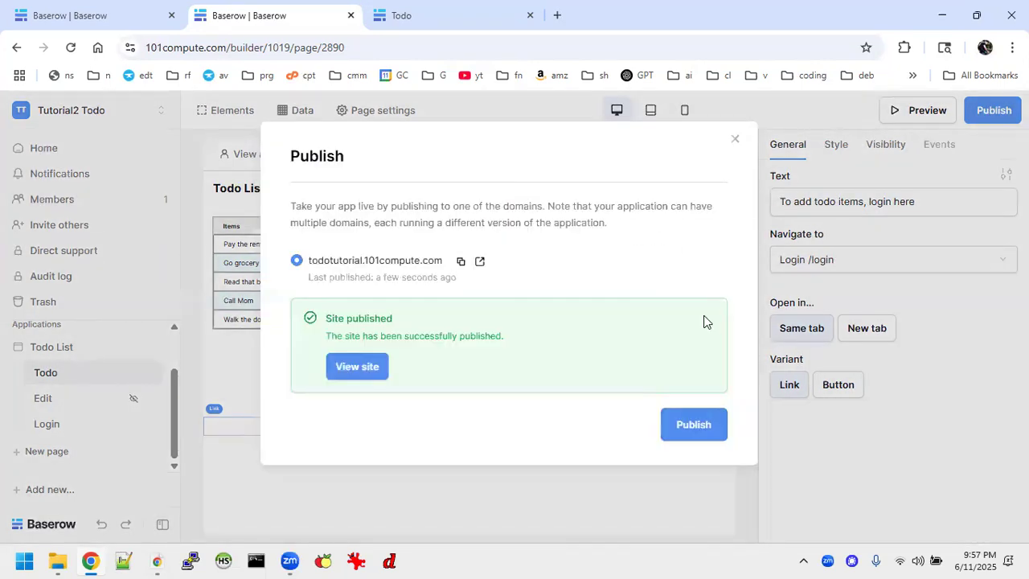
click(351, 370)
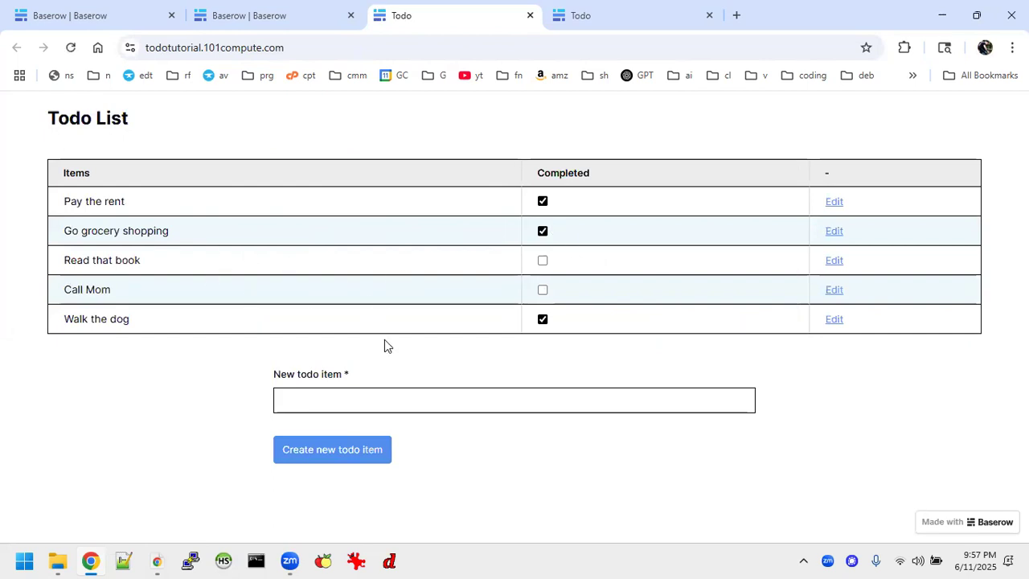
click(71, 48)
click(615, 13)
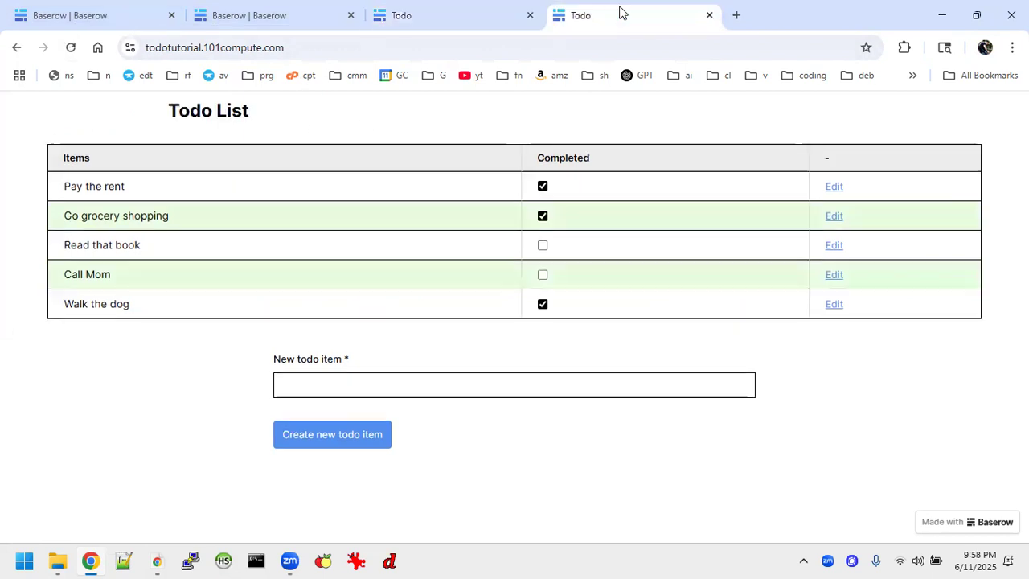
click(708, 16)
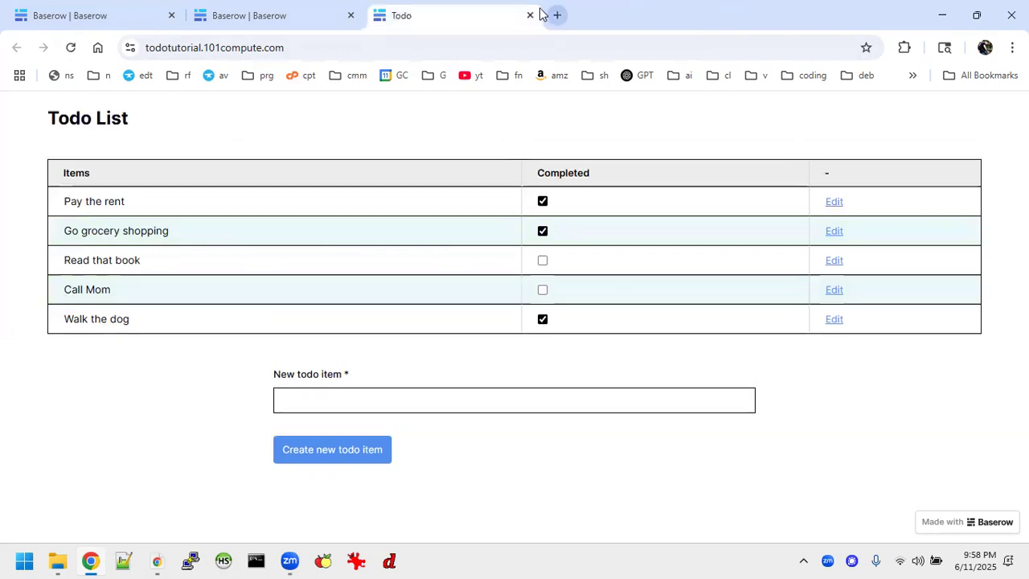
click(529, 15)
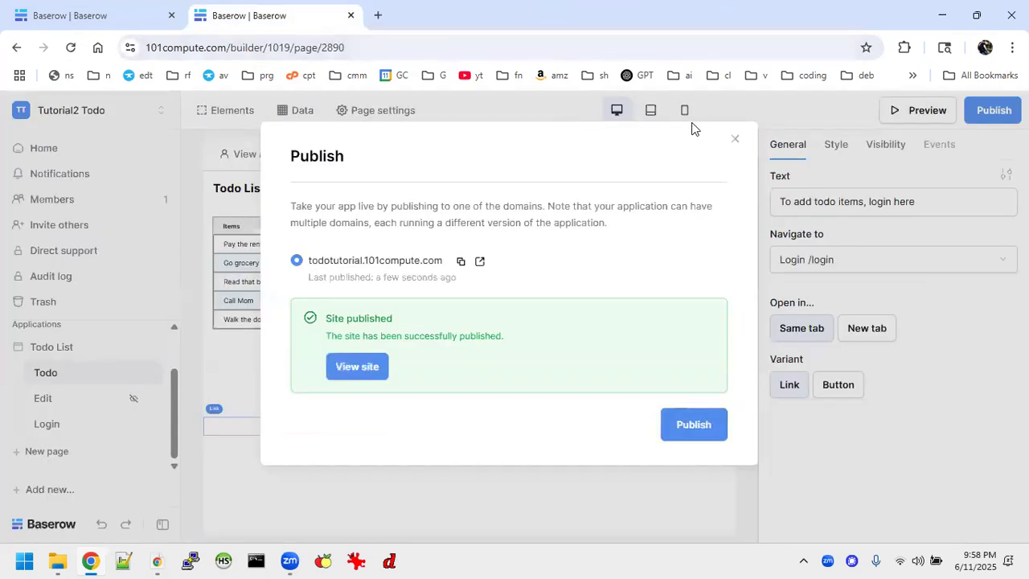
Dismiss the publish confirmation and select the header Log out button
click(735, 139)
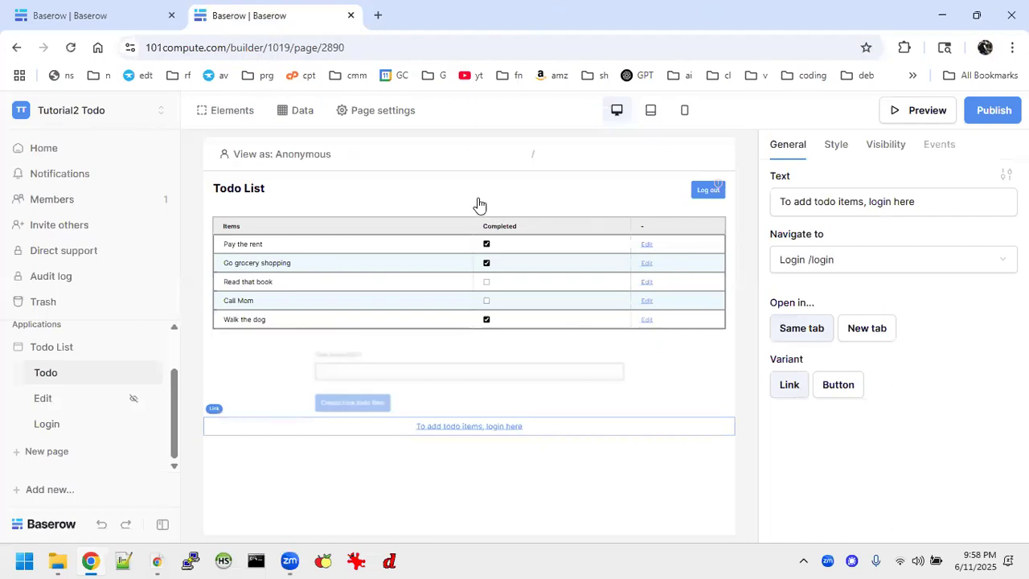
click(705, 193)
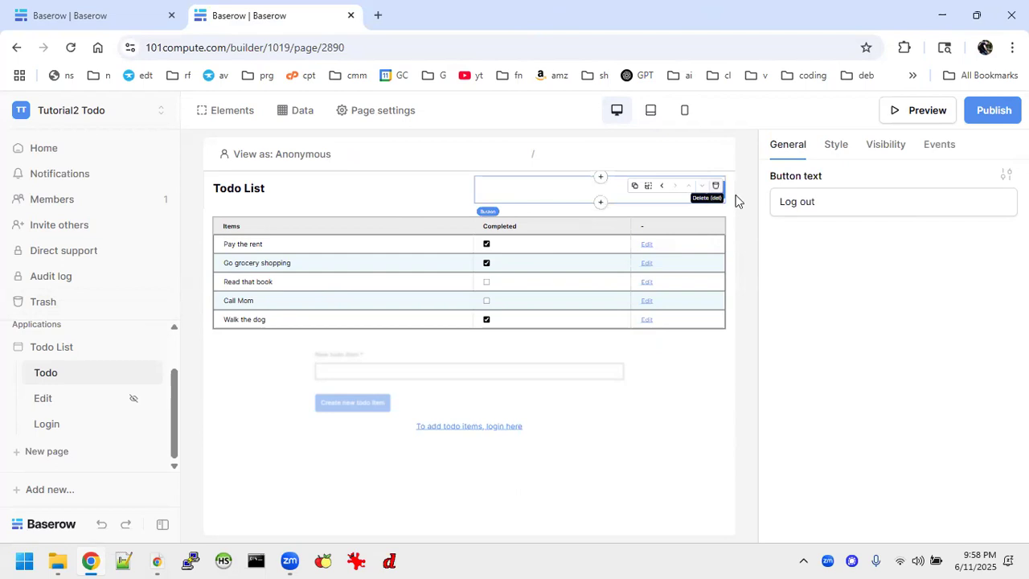
click(935, 147)
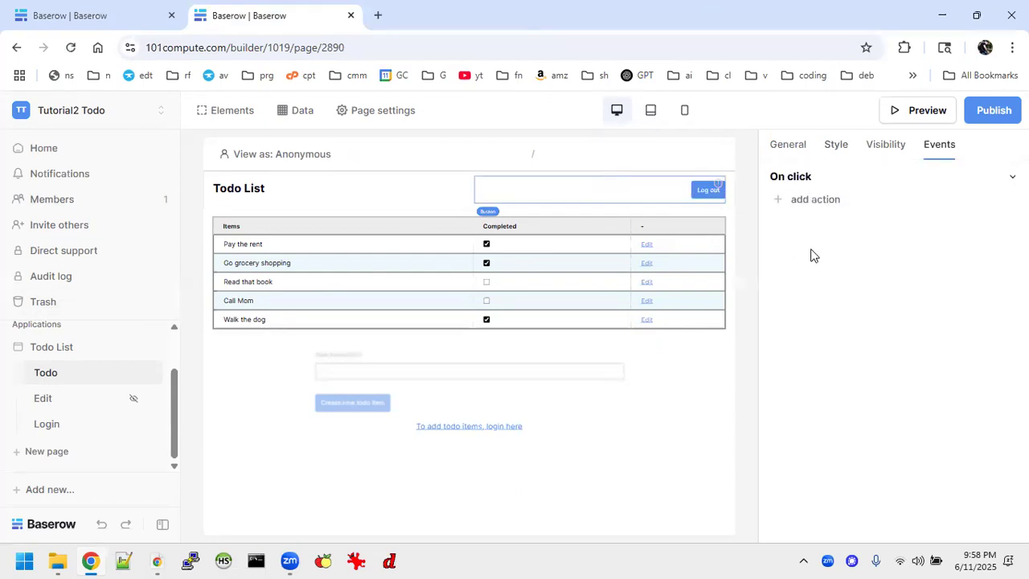
mouse_move(630, 204)
click(396, 190)
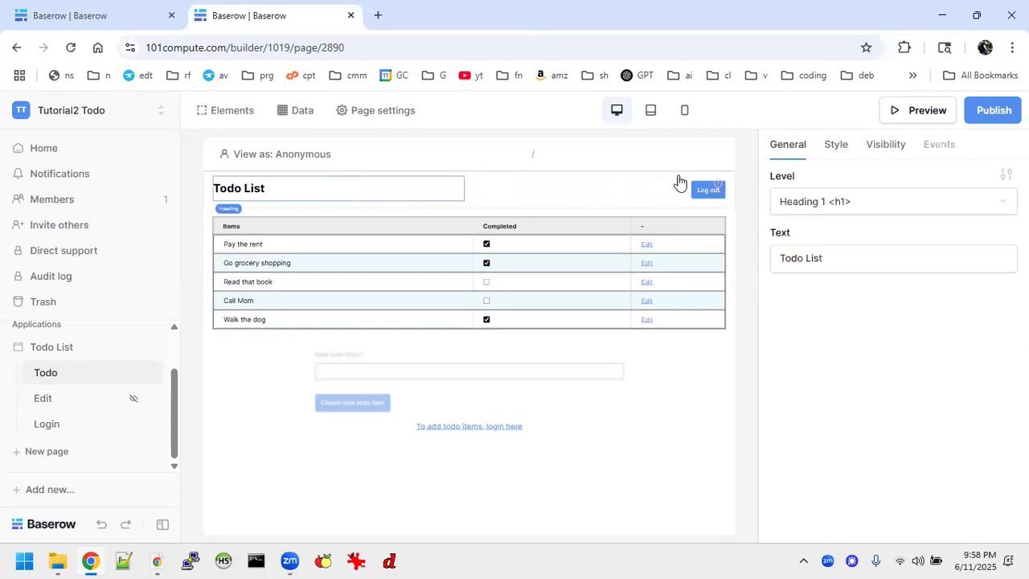
click(716, 194)
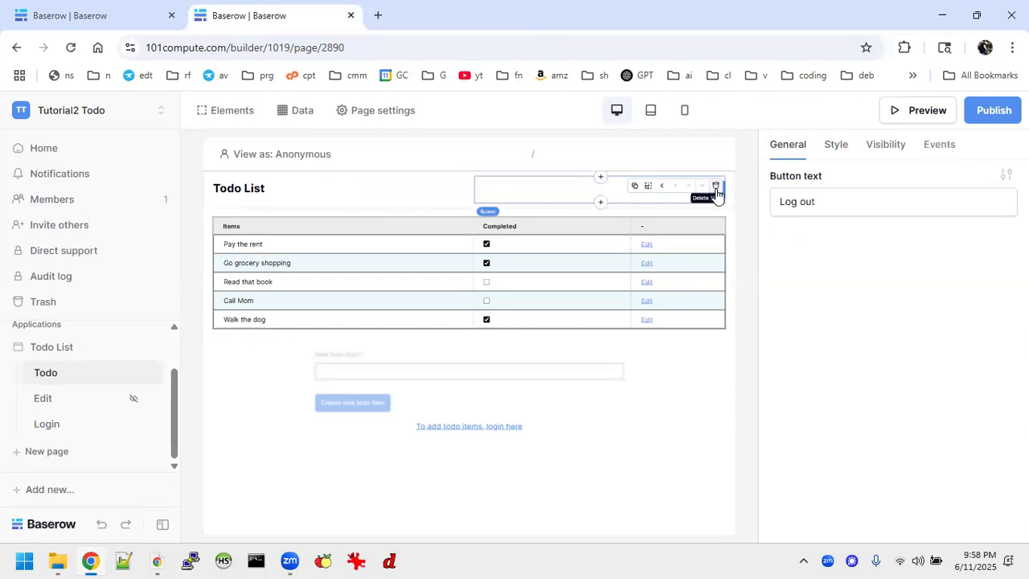
click(388, 195)
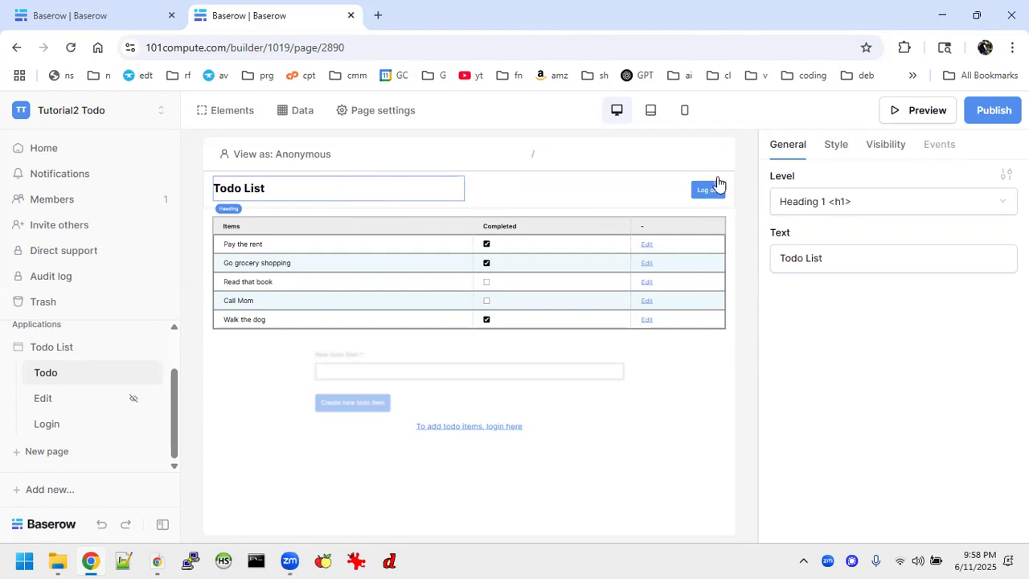
click(720, 195)
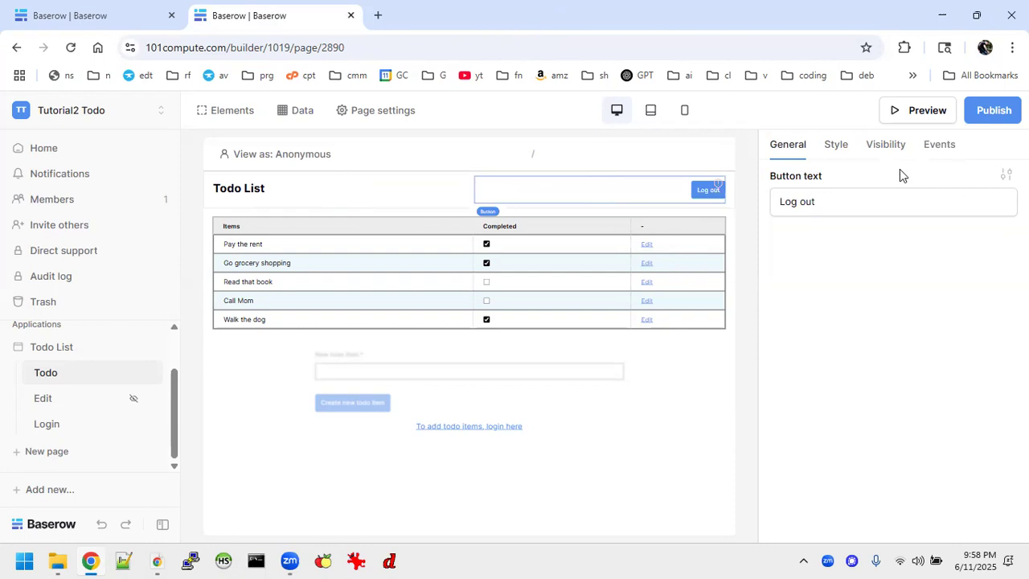
Add an on-click Logout action to the Log out button's events
click(938, 146)
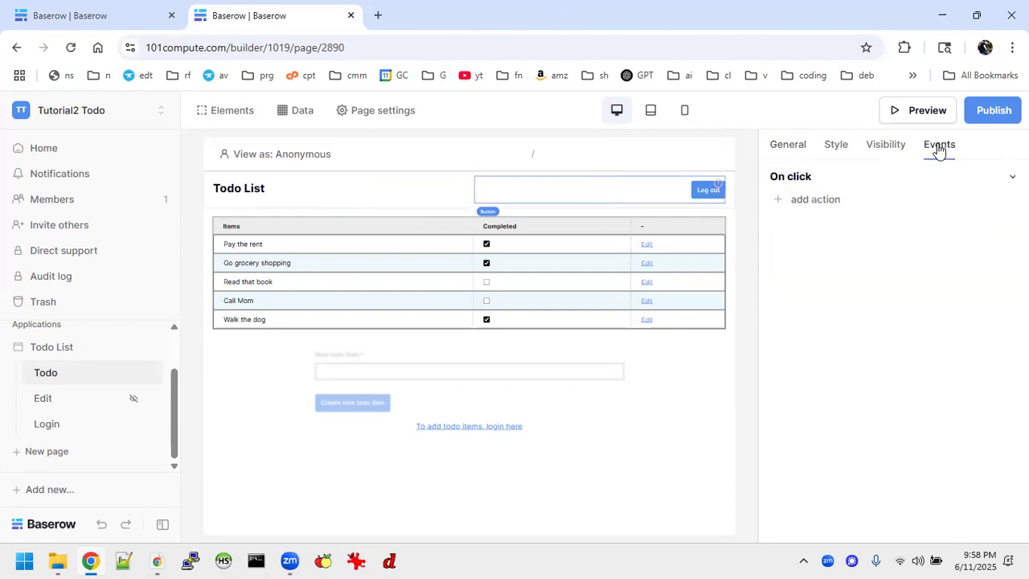
click(827, 197)
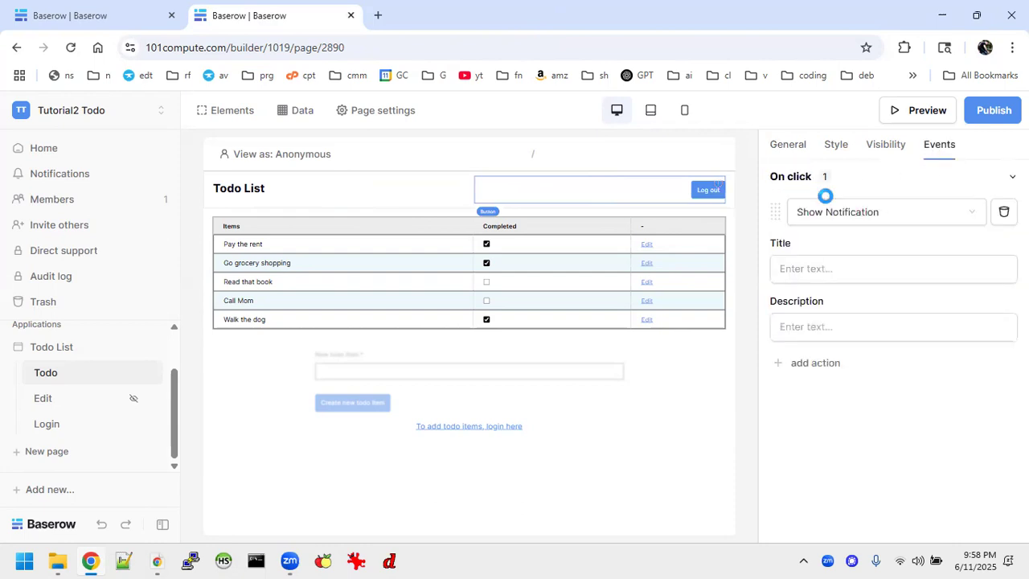
click(919, 212)
scroll(884, 264, down, 1)
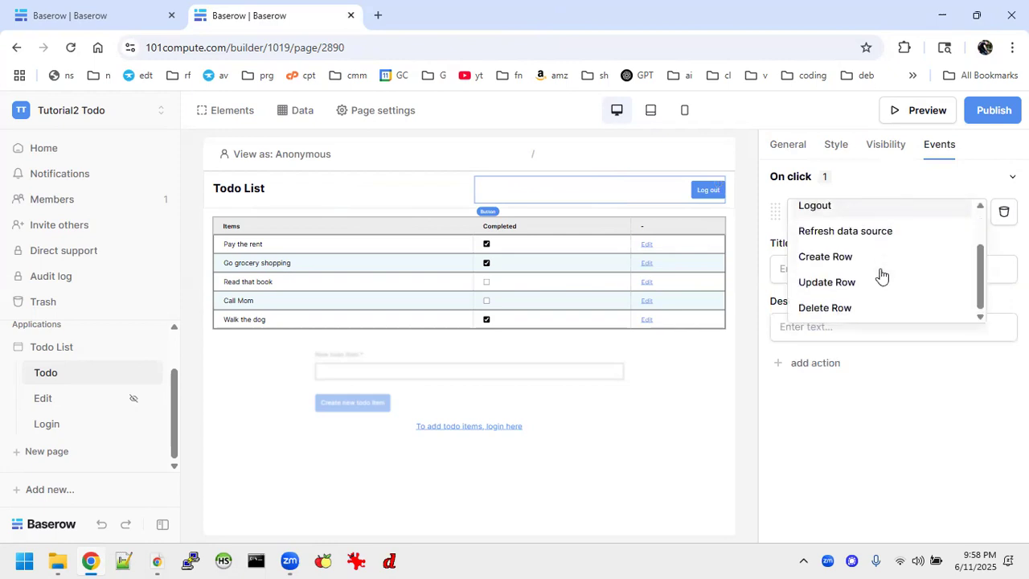
scroll(882, 276, up, 1)
click(829, 265)
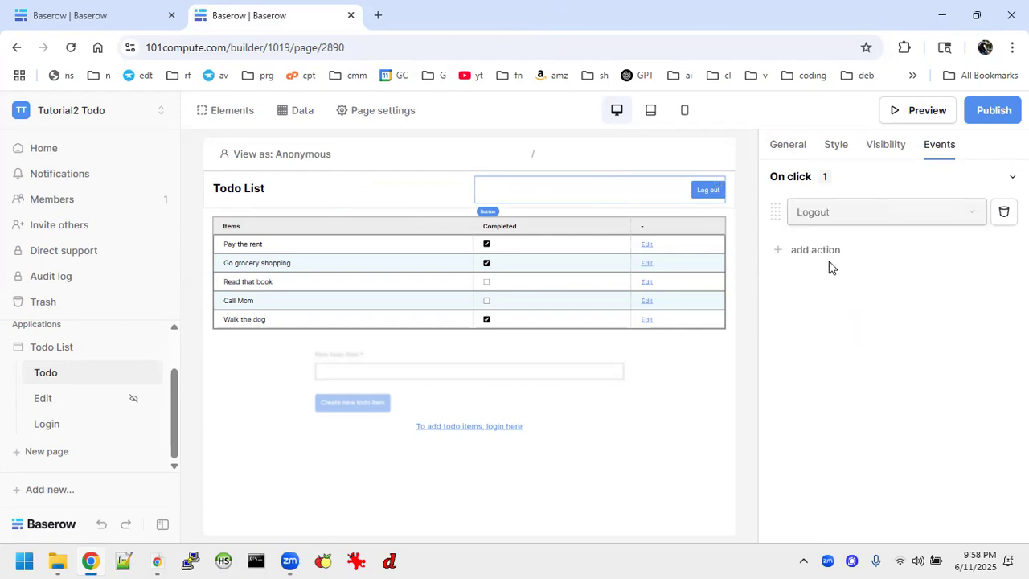
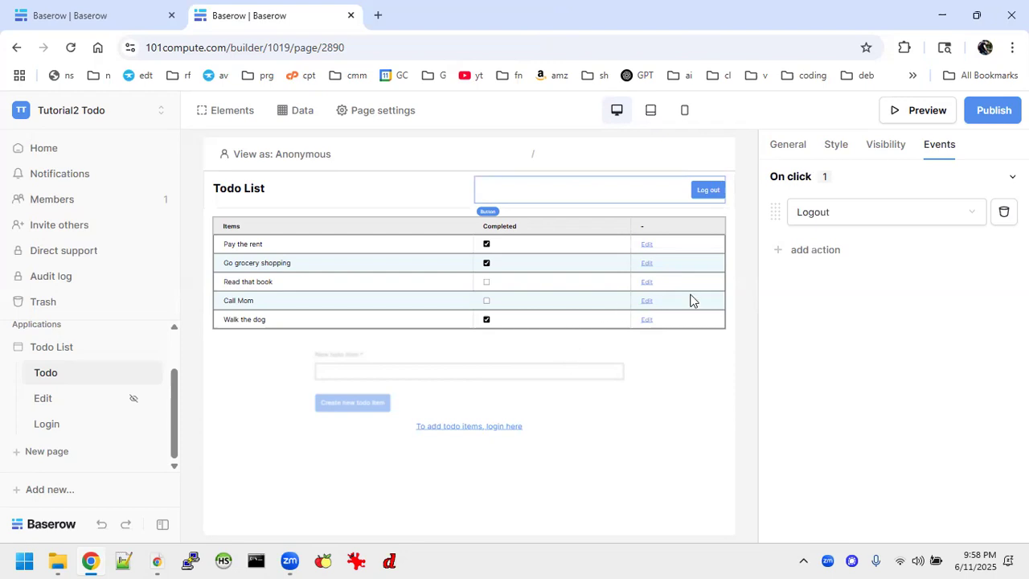
Select the todo items table on the Todo page canvas to show its General settings
click(624, 294)
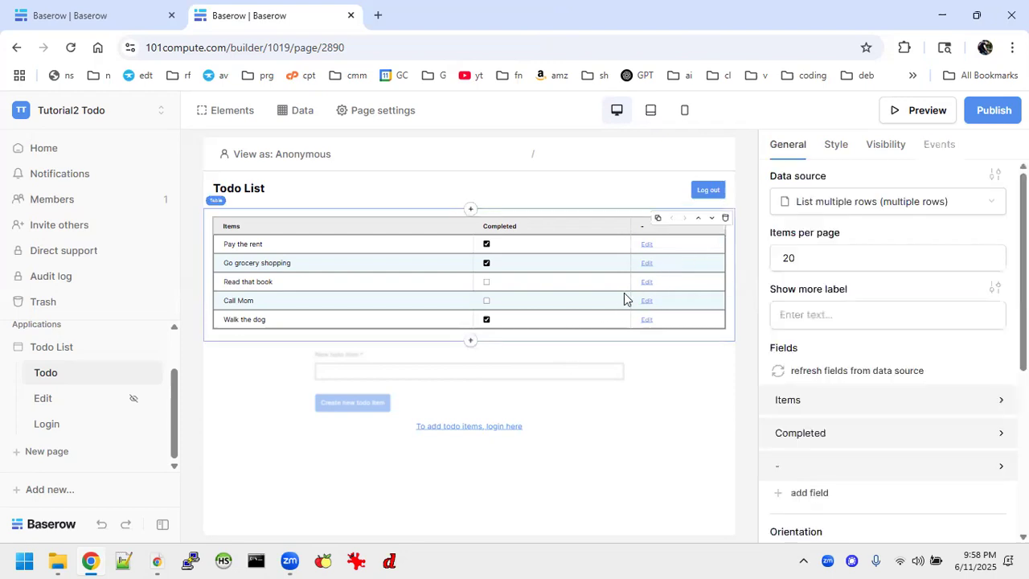
In the table's theme overrides, set Even rows color to #BBDBF21F: bluer hue, 12% opacity
click(836, 145)
scroll(912, 383, down, 5)
click(788, 143)
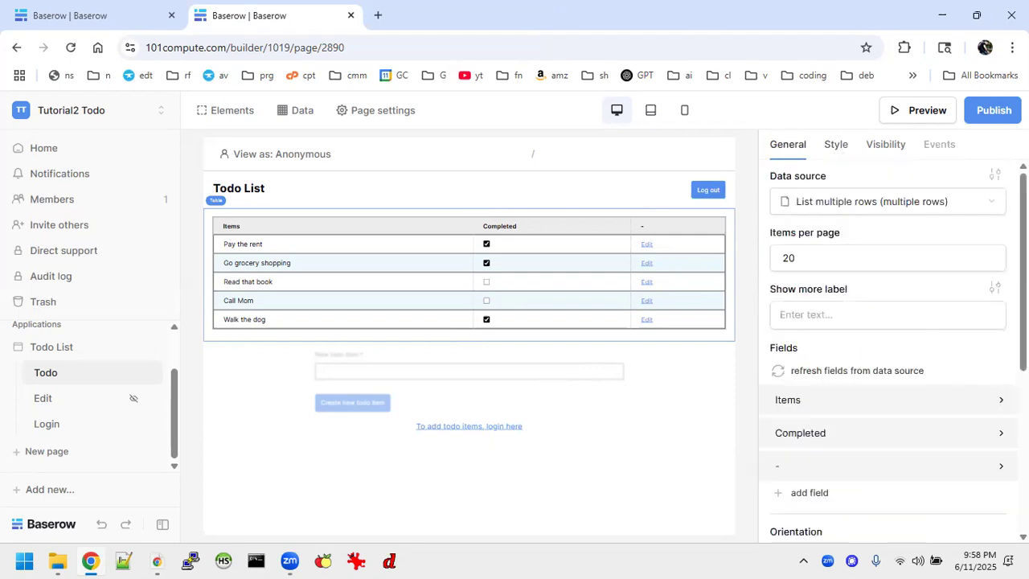
click(992, 177)
scroll(955, 354, down, 5)
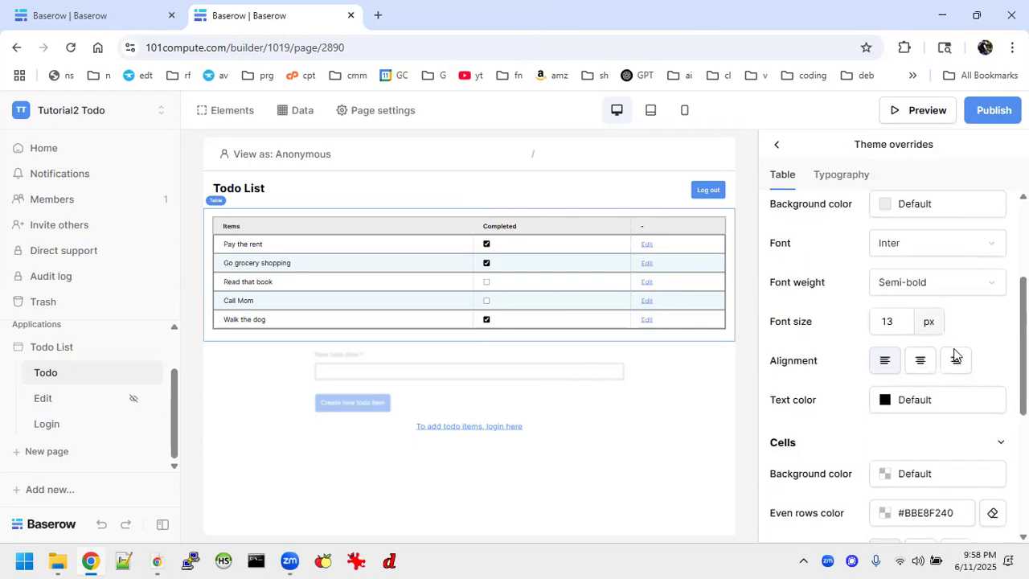
scroll(955, 347, down, 1)
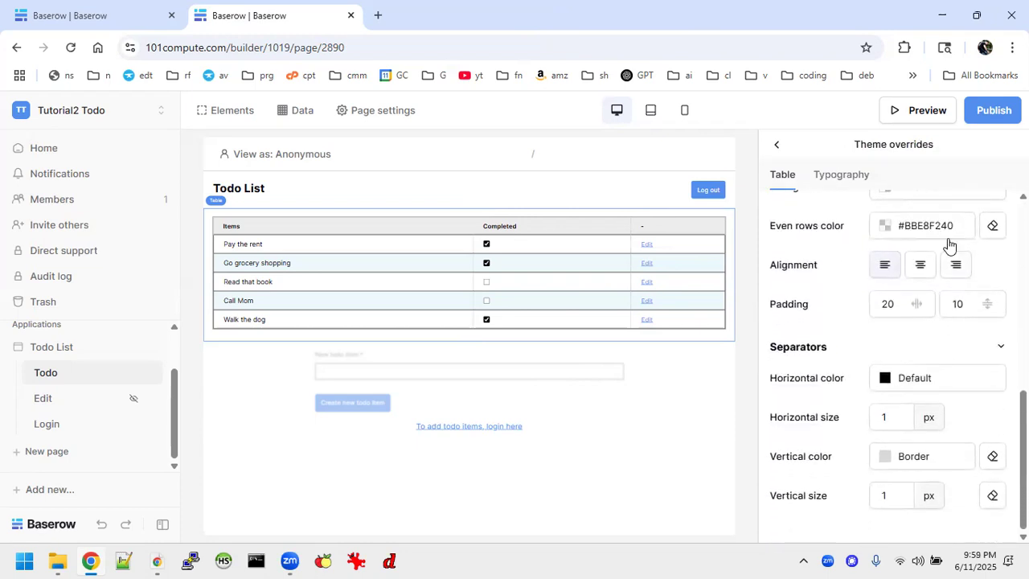
click(930, 225)
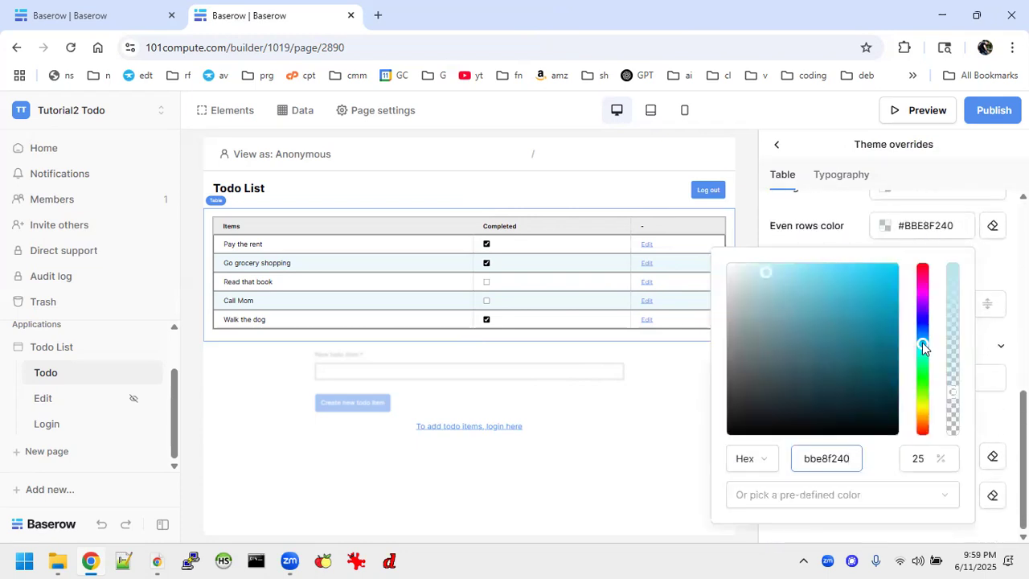
drag(923, 348, 923, 338)
click(956, 395)
mouse_move(955, 402)
mouse_down()
mouse_move(954, 427)
mouse_move(954, 417)
mouse_up()
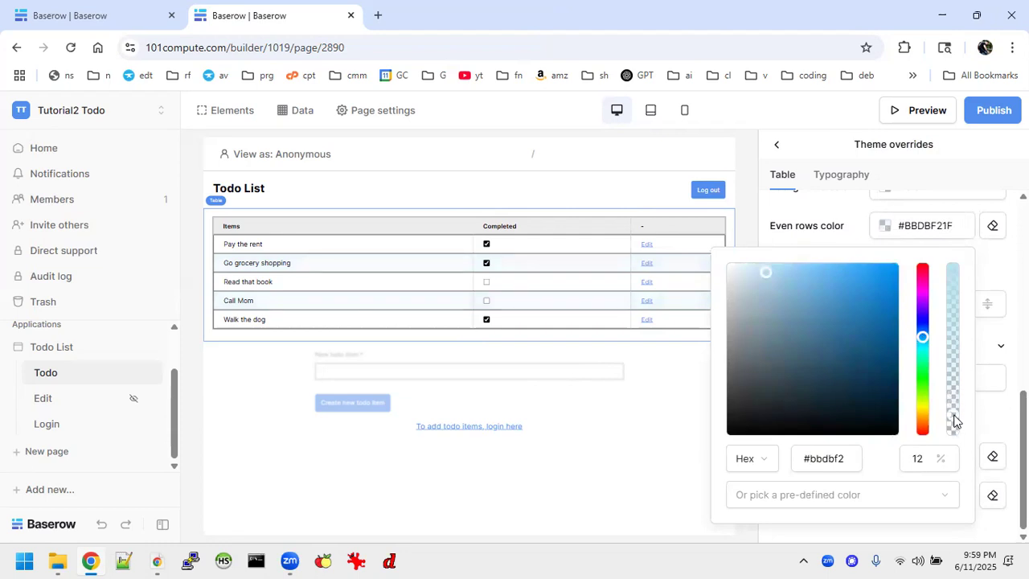
click(592, 459)
Republish to todotutorial.101compute.com, view the live site, and log out there
click(995, 111)
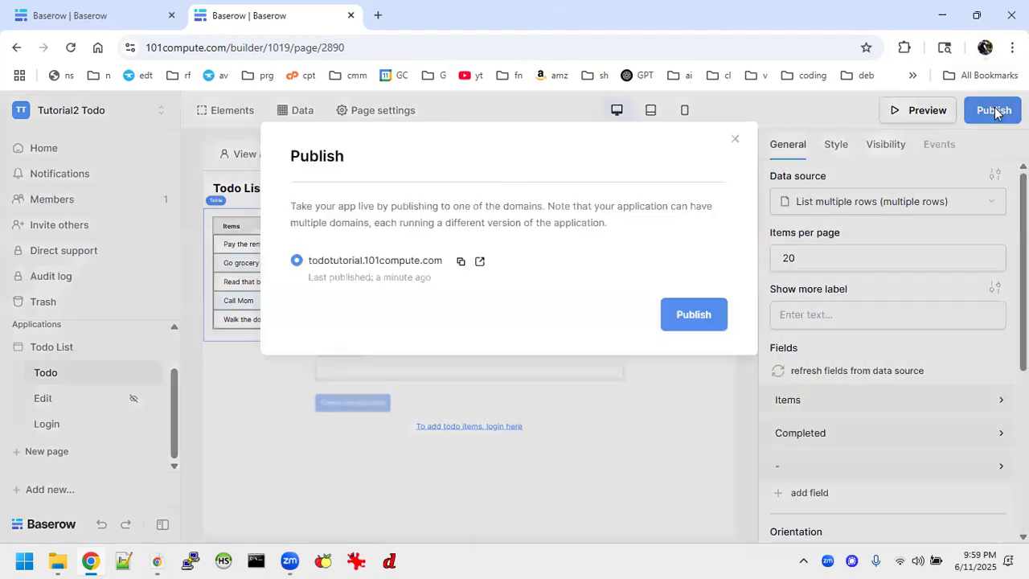
click(689, 314)
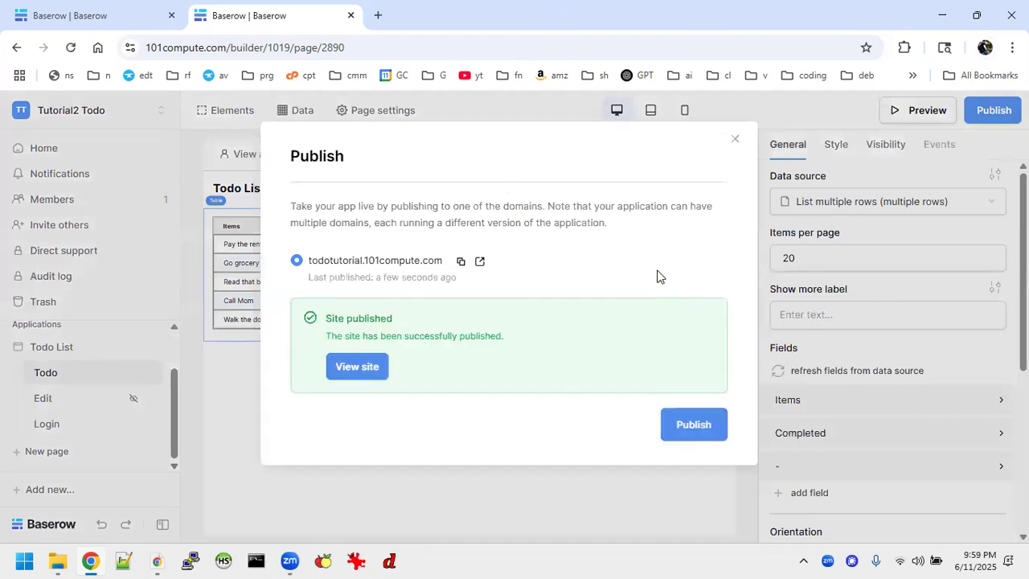
click(355, 371)
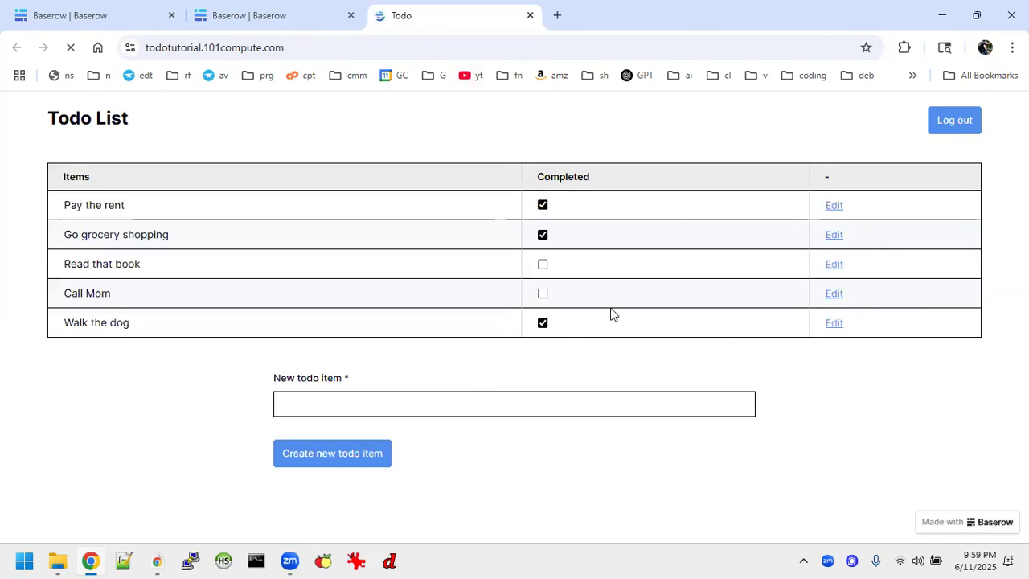
click(959, 131)
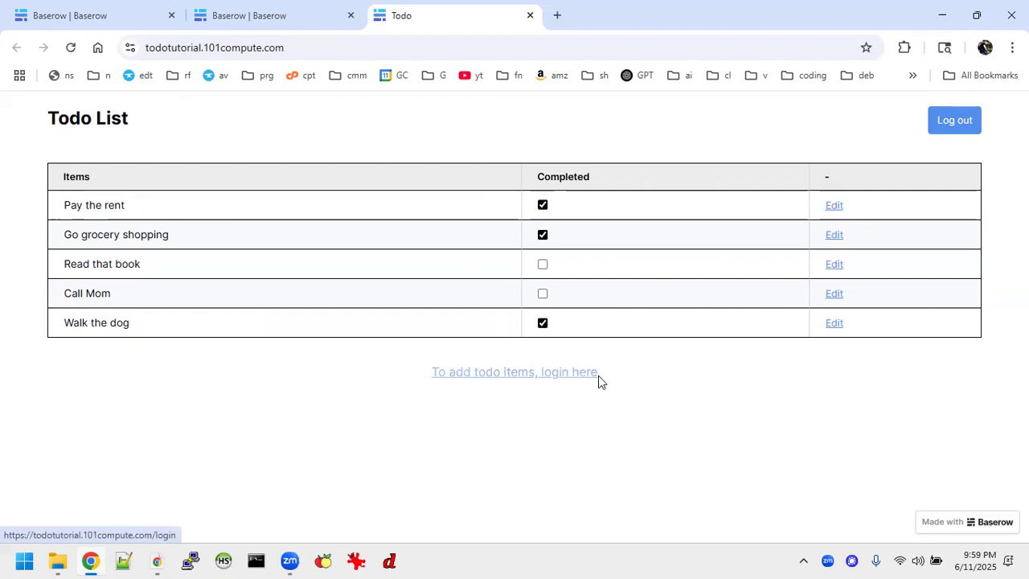
Log in through the live site's login page with the user's email and password
click(574, 372)
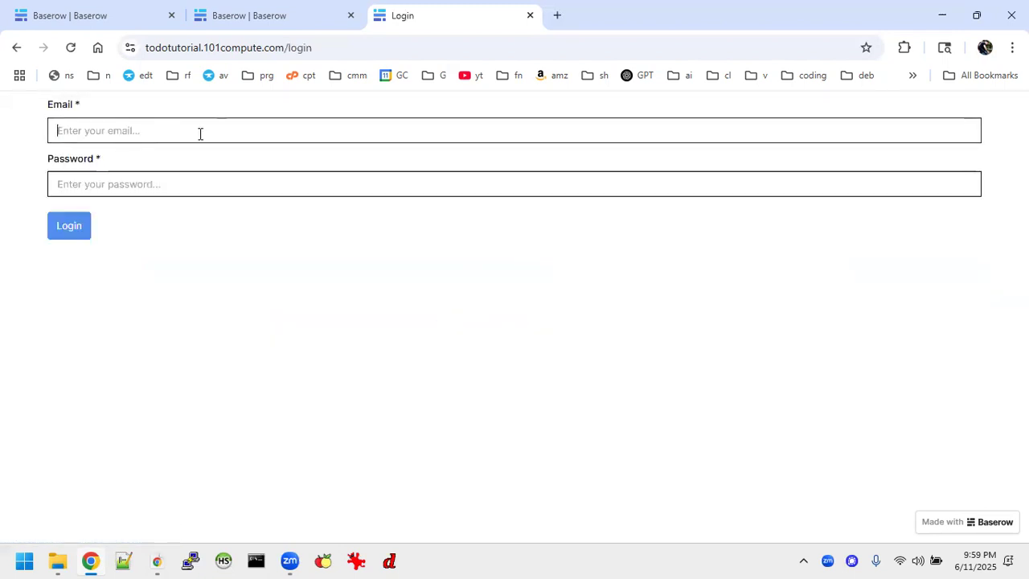
text(h)
key(BackSpace)
text(jan)
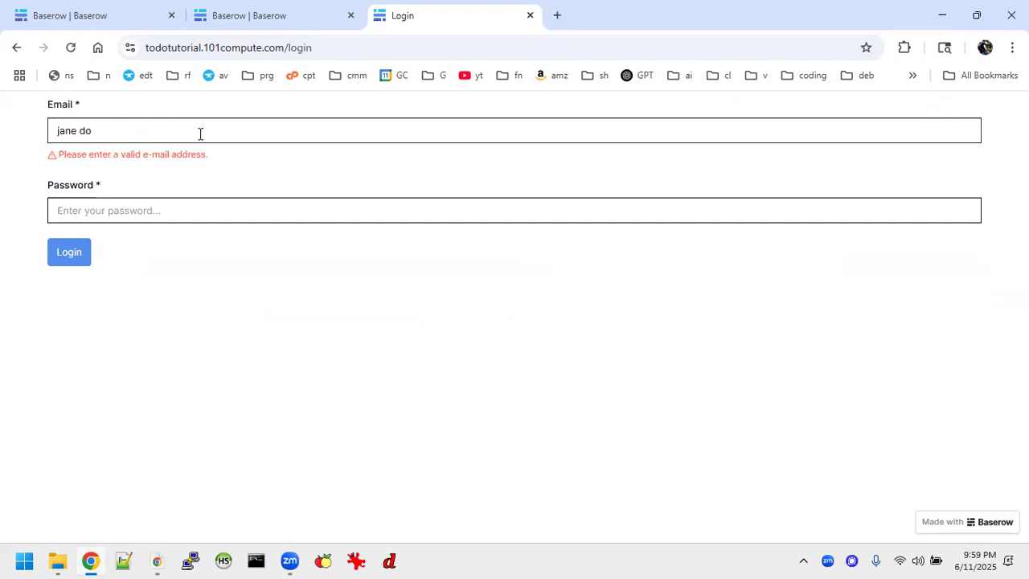
text(e@doe.com)
key(Tab)
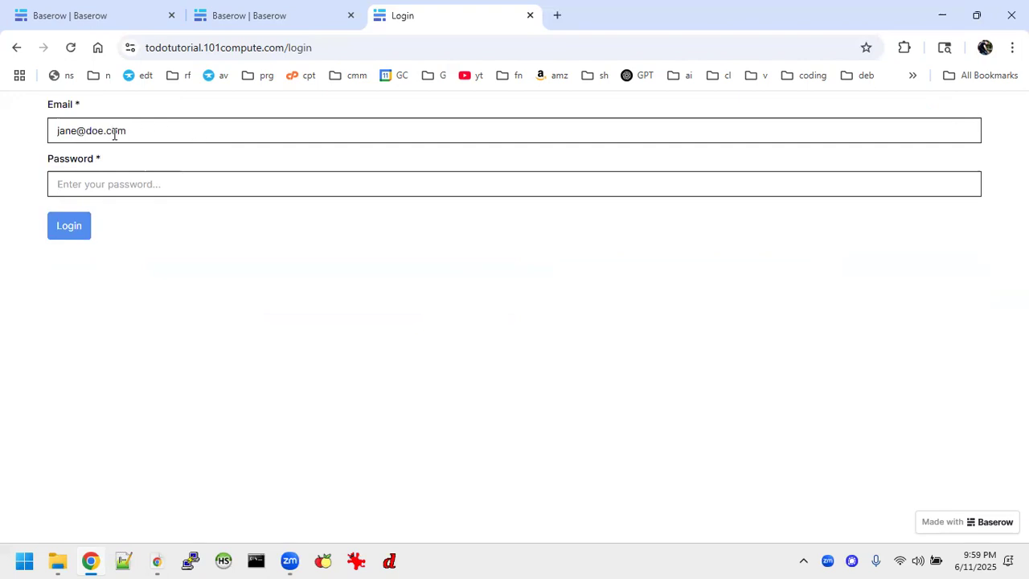
text(•••)
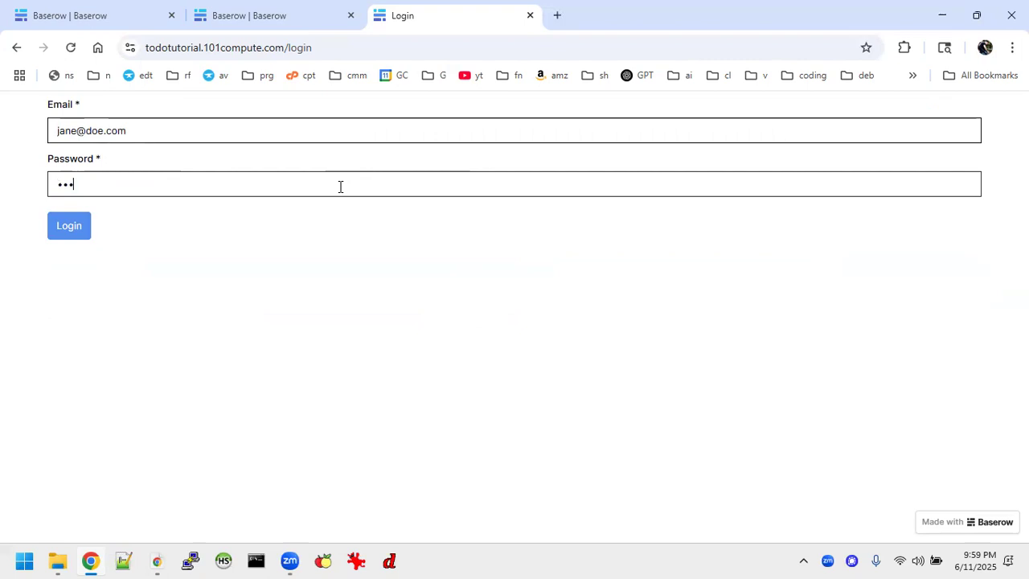
key(Return)
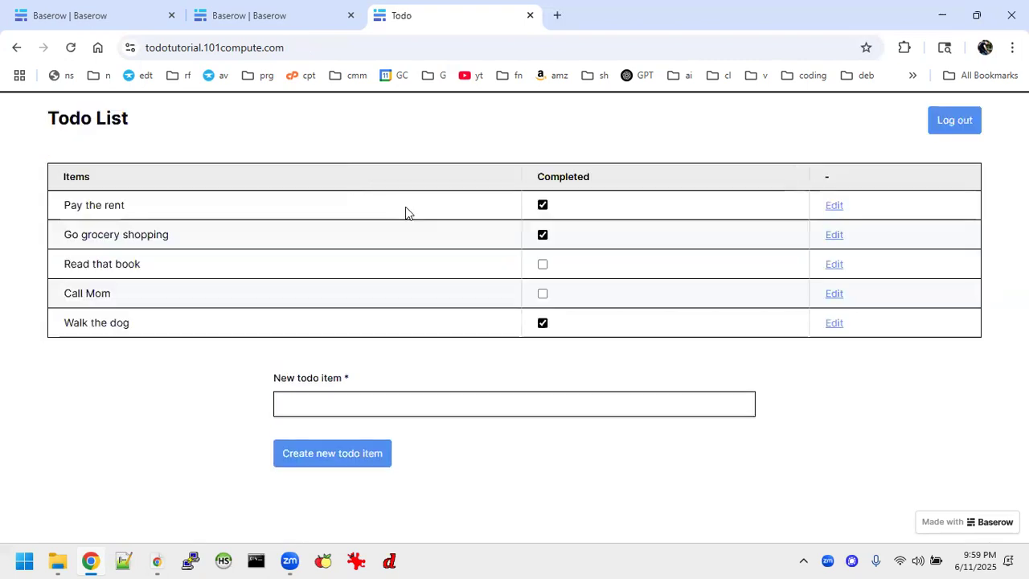
Create a test todo item on the live site, then permanently delete it
click(301, 410)
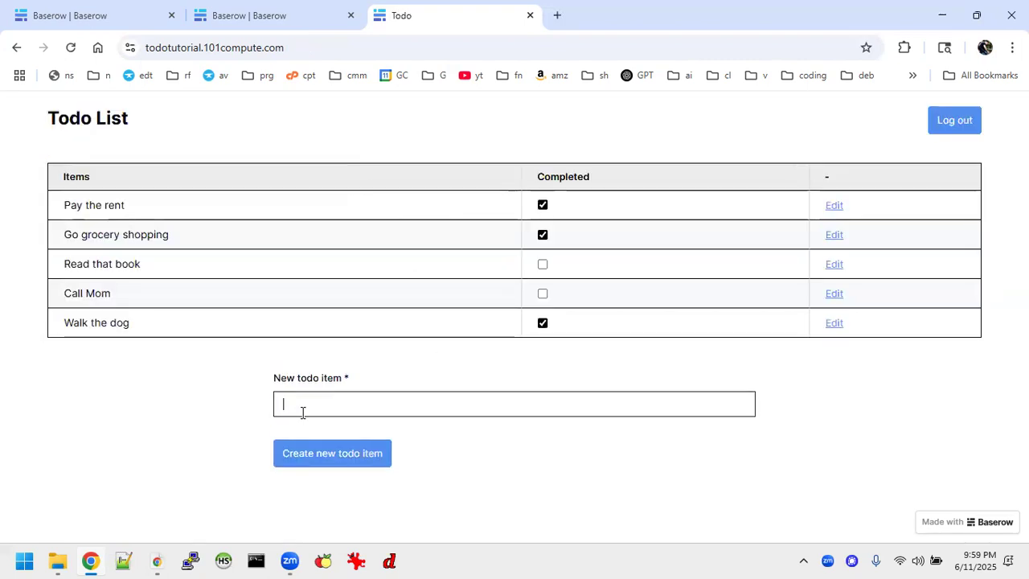
click(329, 464)
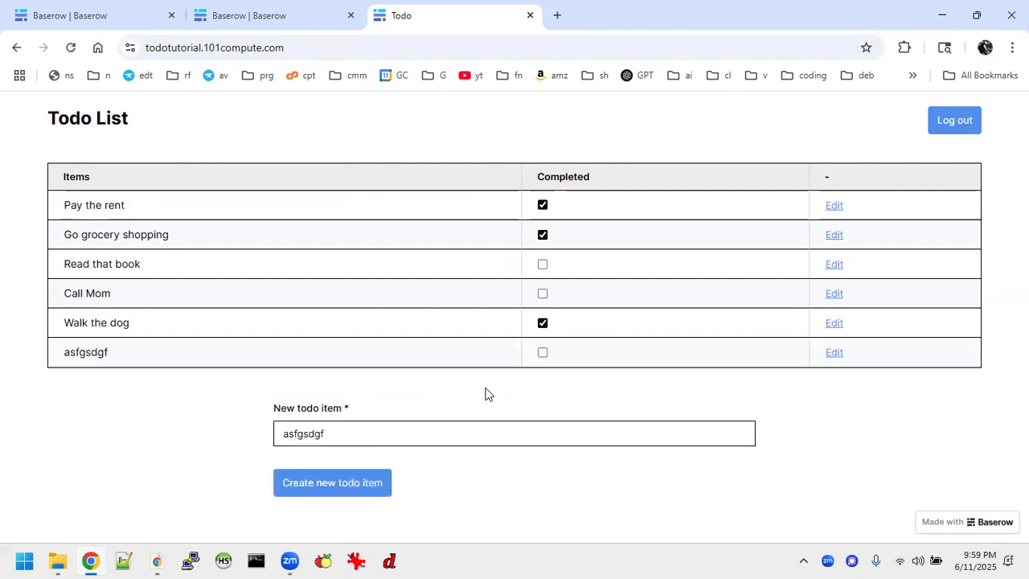
click(839, 356)
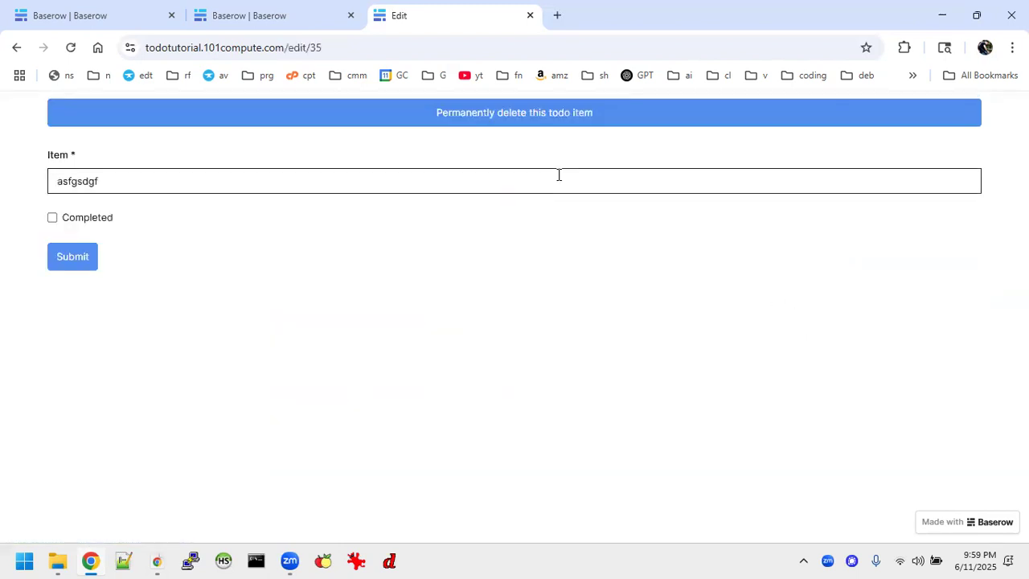
click(532, 121)
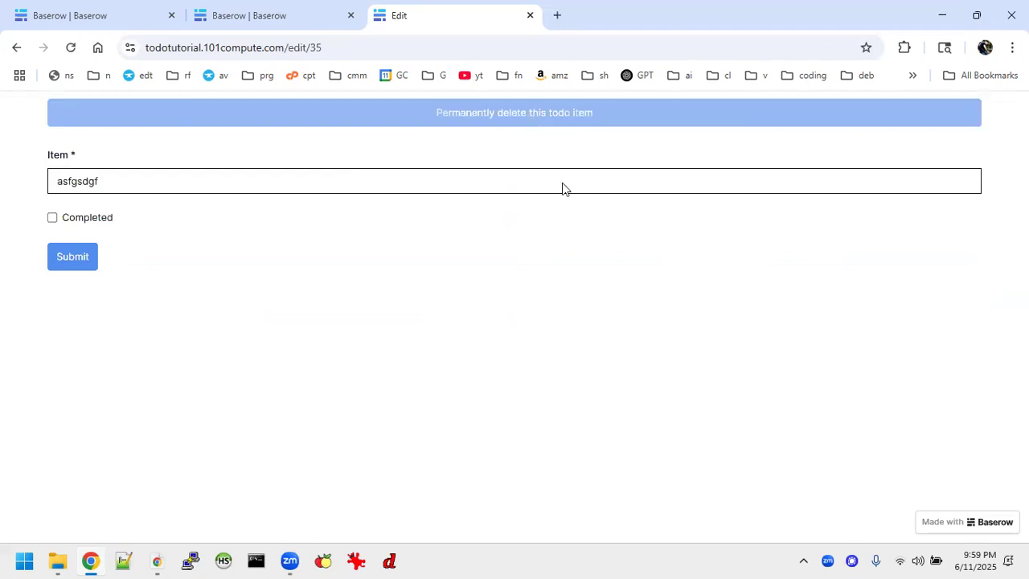
Log out, confirm an item's Edit link demands authentication, then close the live tab
click(957, 123)
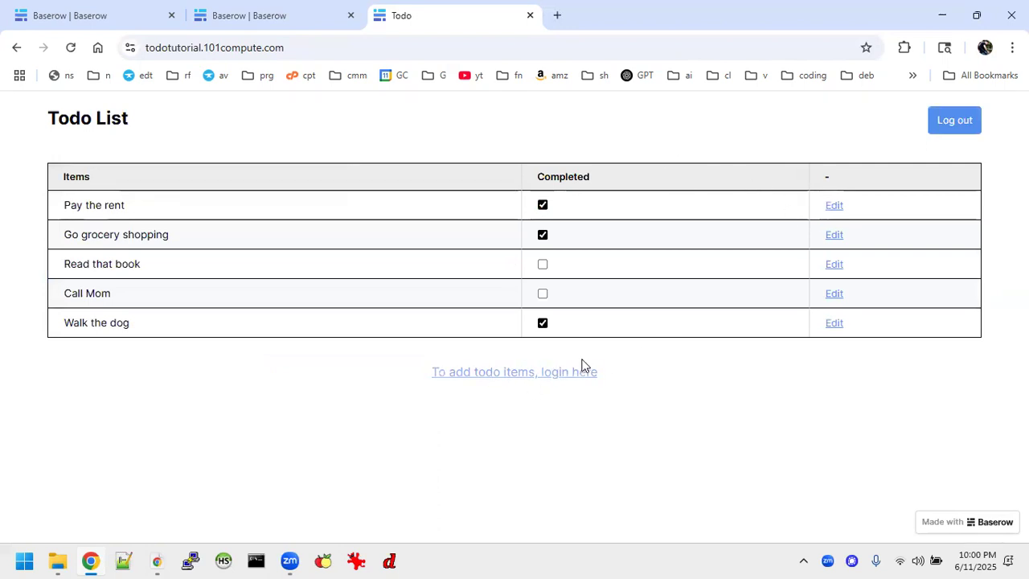
click(834, 211)
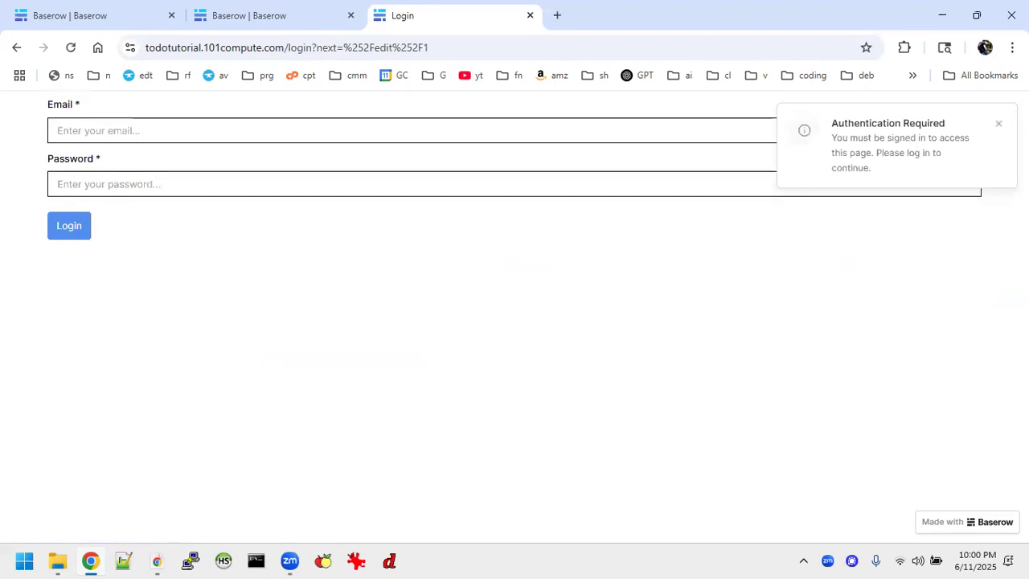
click(998, 127)
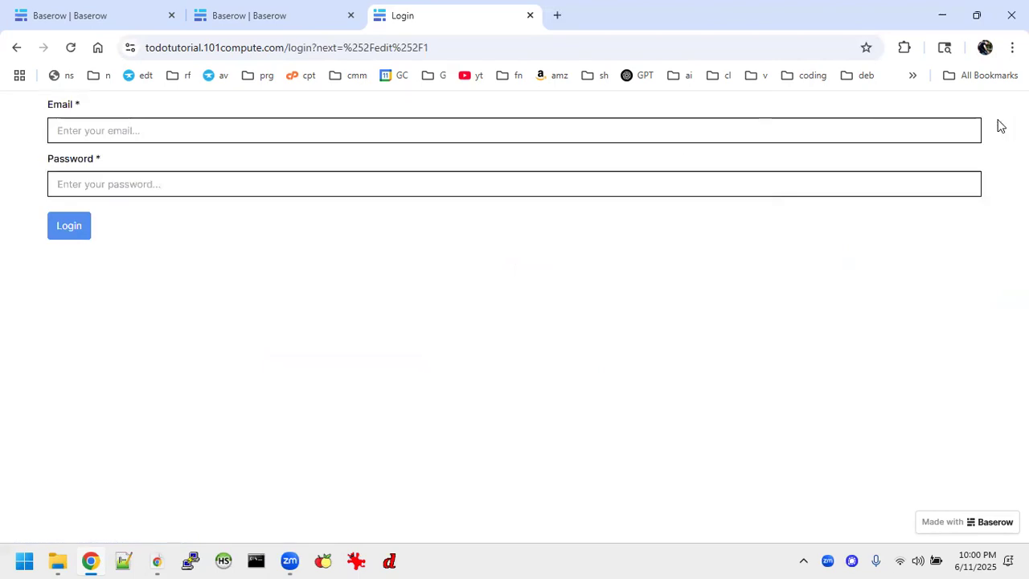
click(530, 15)
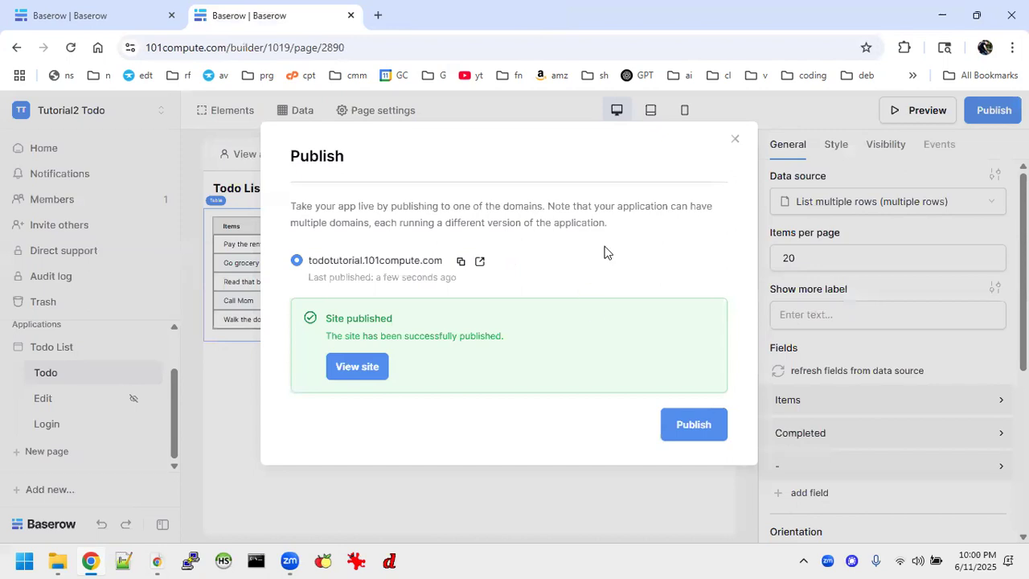
Set the Login page's login form width to Small in its Style settings
click(735, 142)
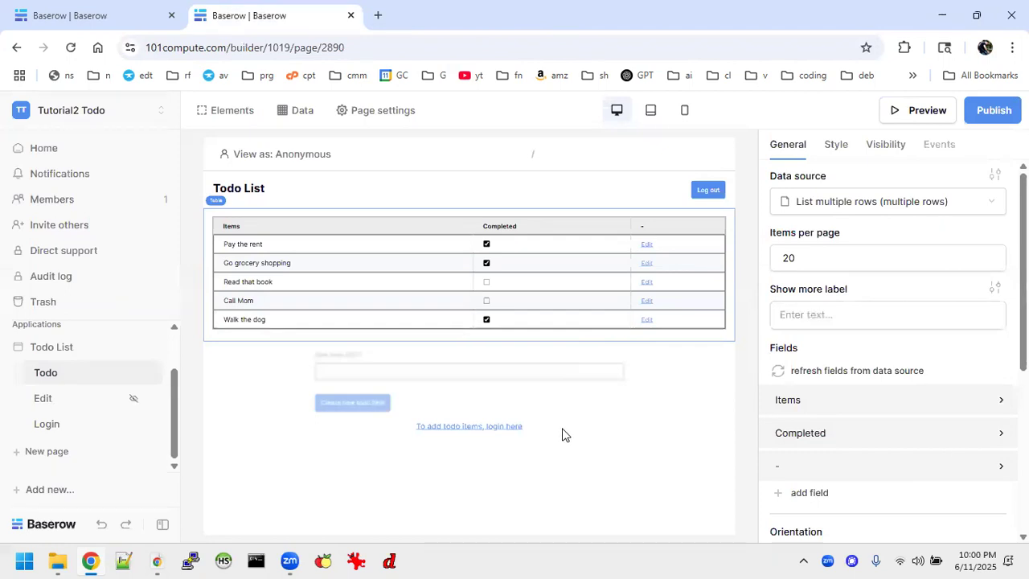
click(86, 427)
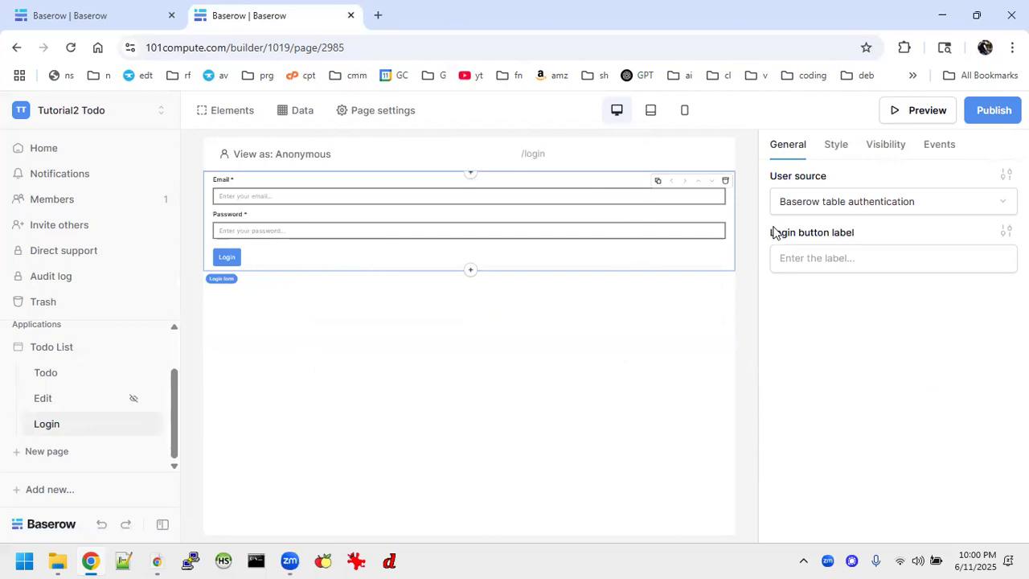
click(835, 146)
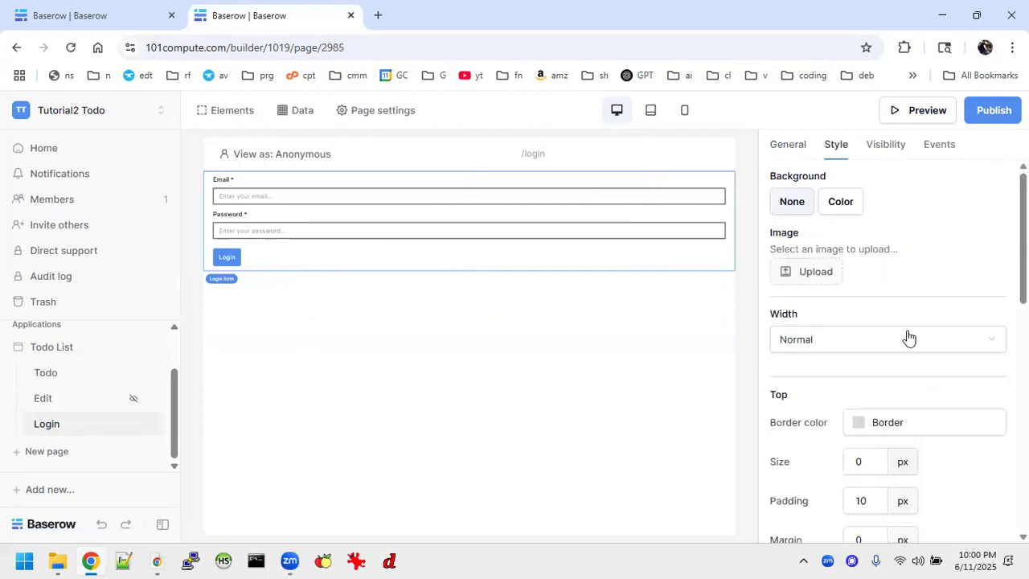
click(847, 338)
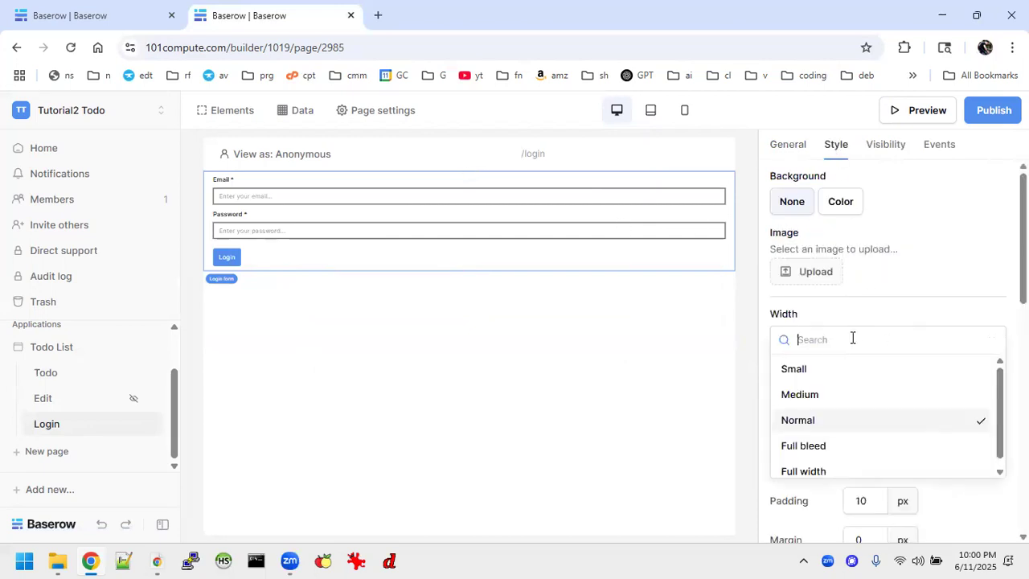
click(811, 372)
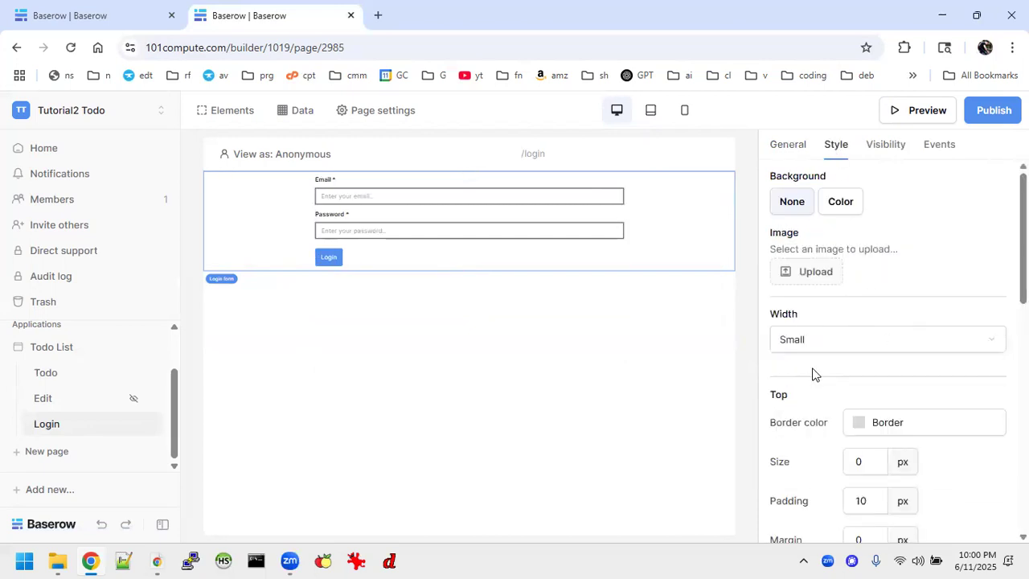
Republish the app to its domain and open the live site
click(976, 111)
click(680, 323)
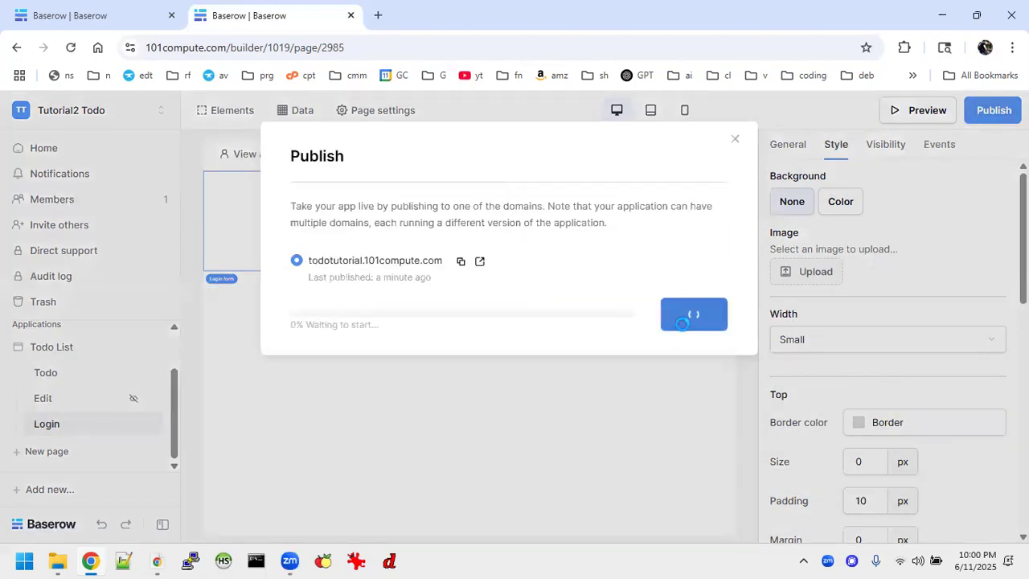
click(351, 364)
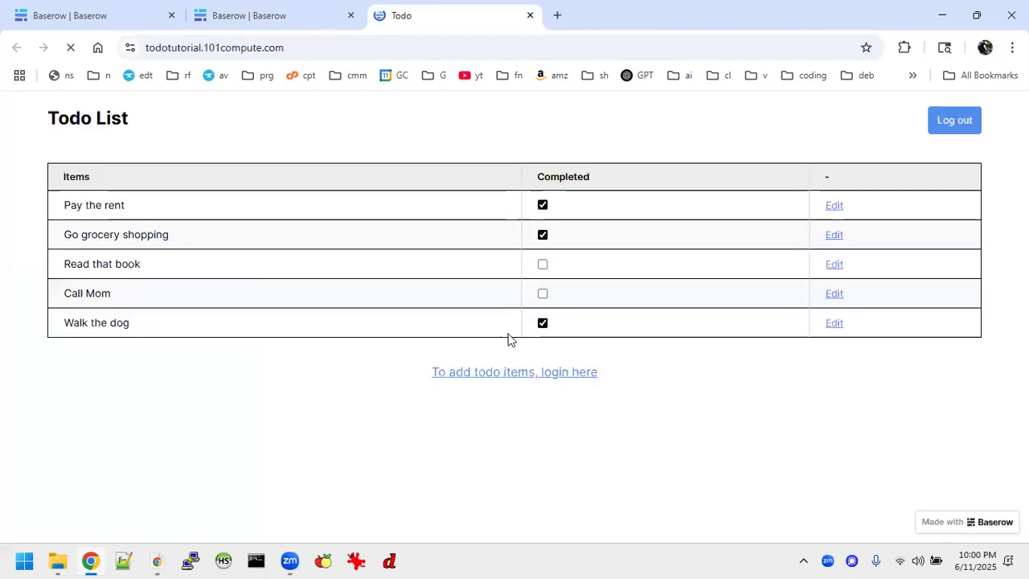
Log in on the live site with the user's email and password
click(557, 376)
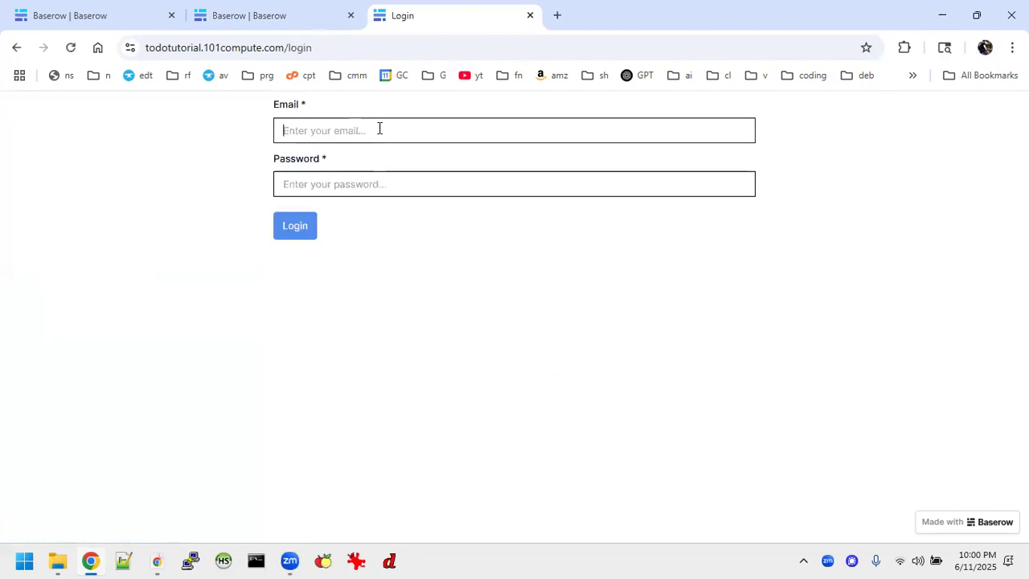
text(jo)
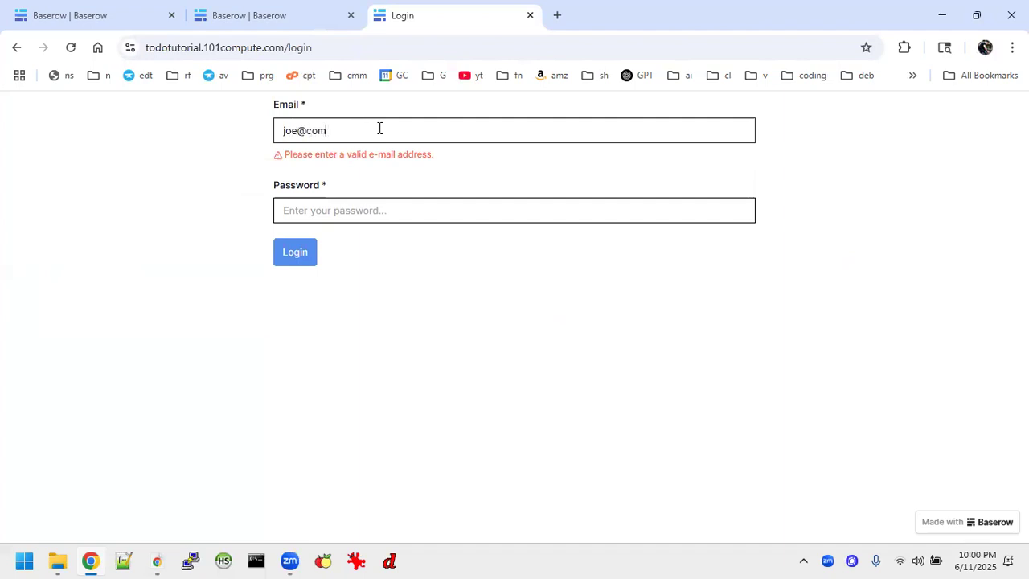
text(e@bloe.com)
key(Tab)
text(••)
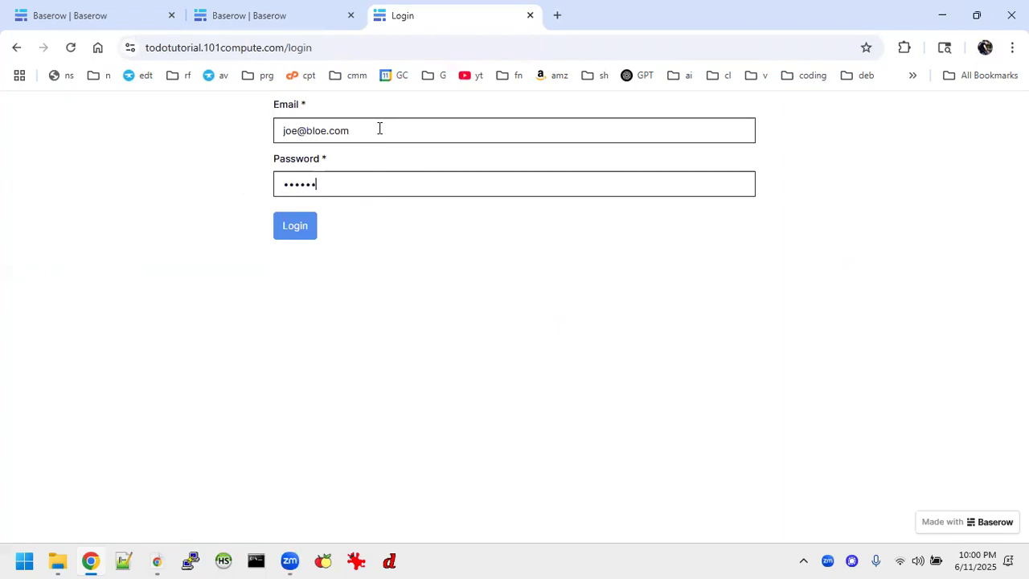
key(Return)
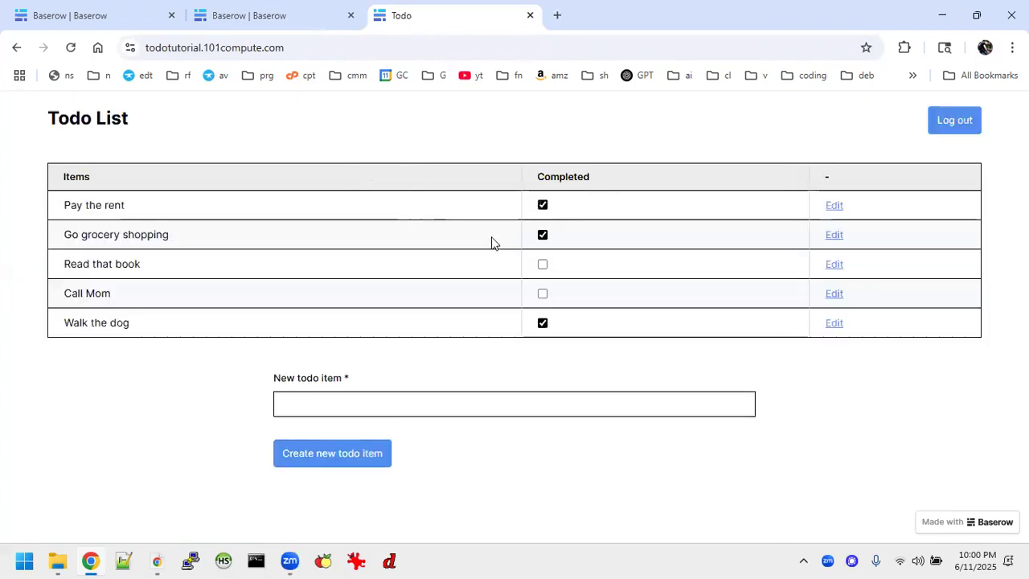
Rename the 'Walk the dog' item to 'Walk the dogs' and submit
click(833, 325)
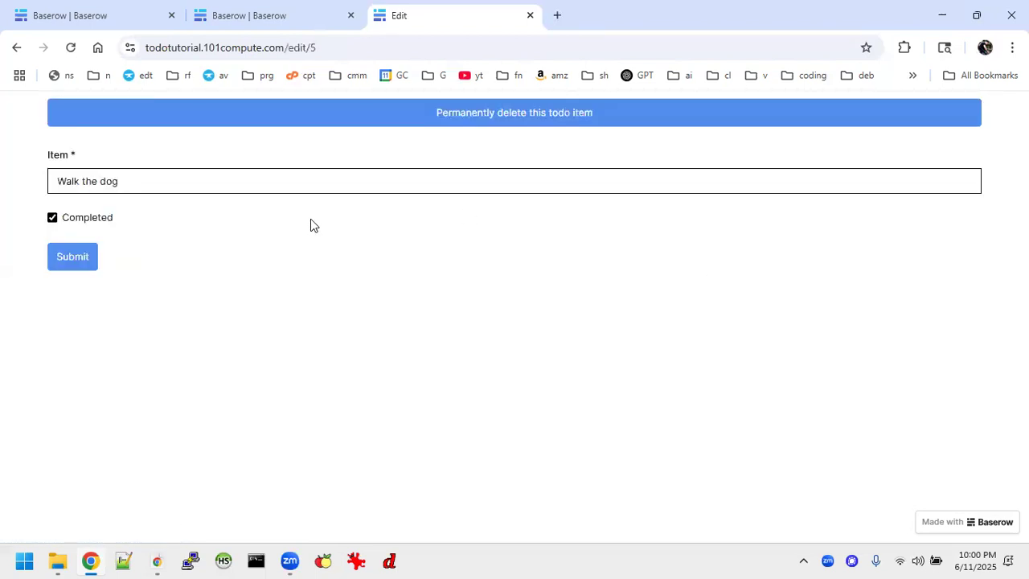
click(149, 180)
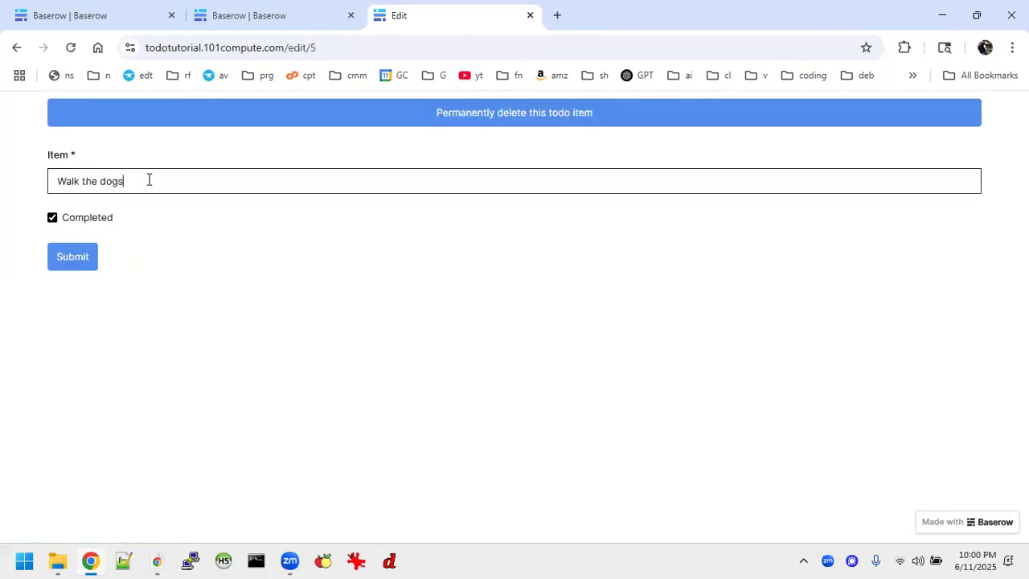
text(s)
click(71, 255)
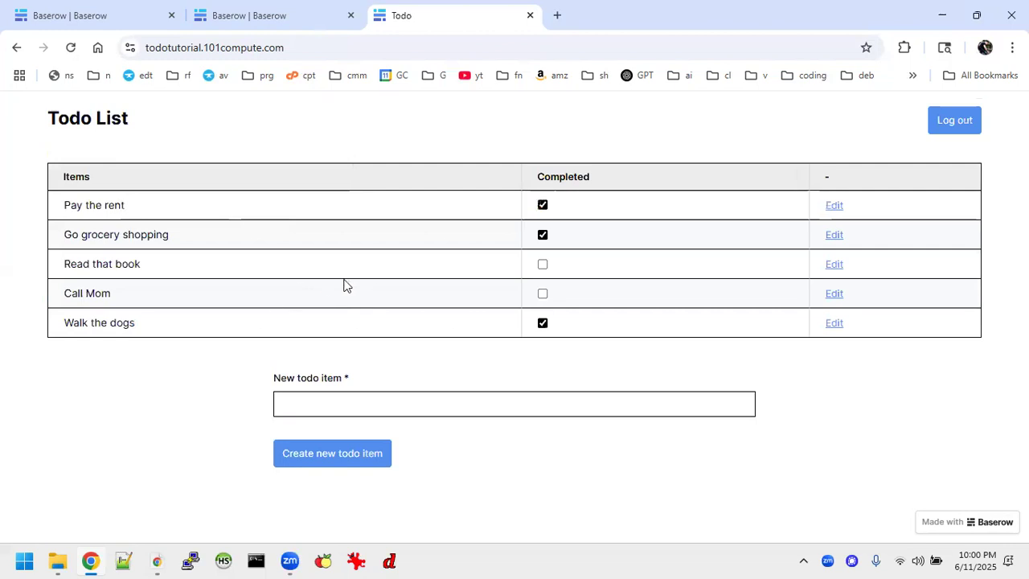
Add and delete a test item 'dfbxdffdh', then log out and return to the editor
click(423, 394)
text(dfbxdffdh)
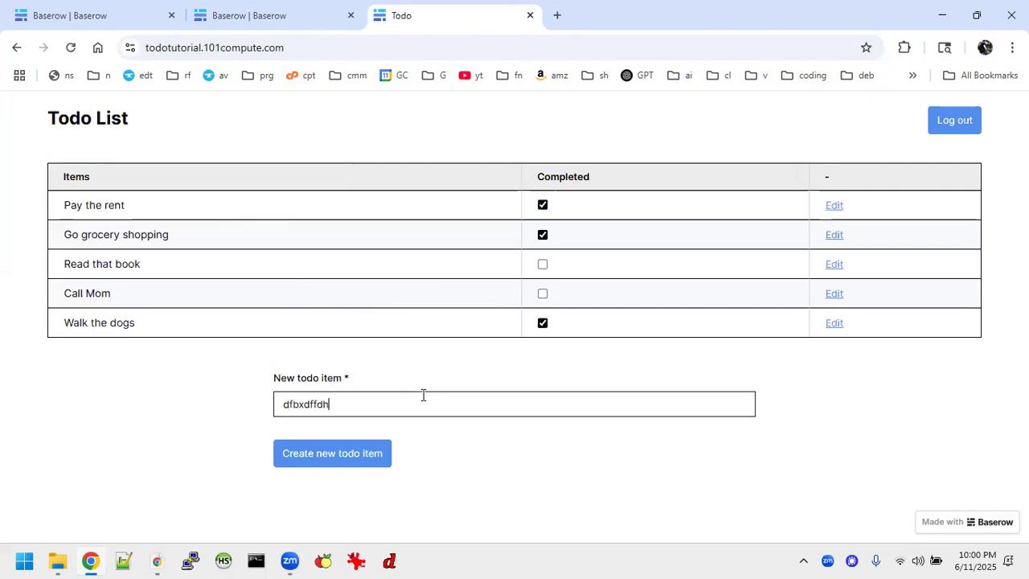
click(361, 455)
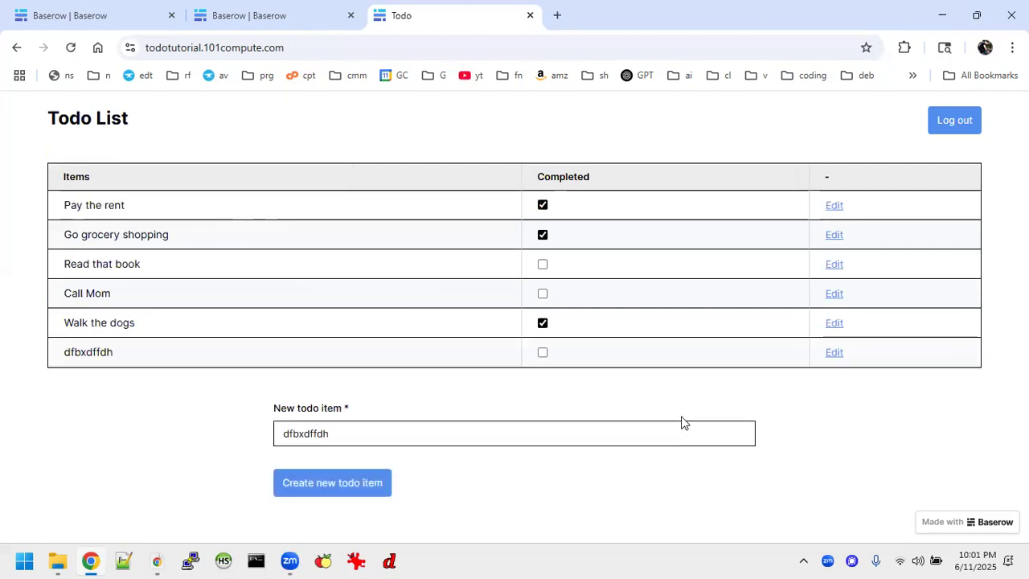
click(830, 356)
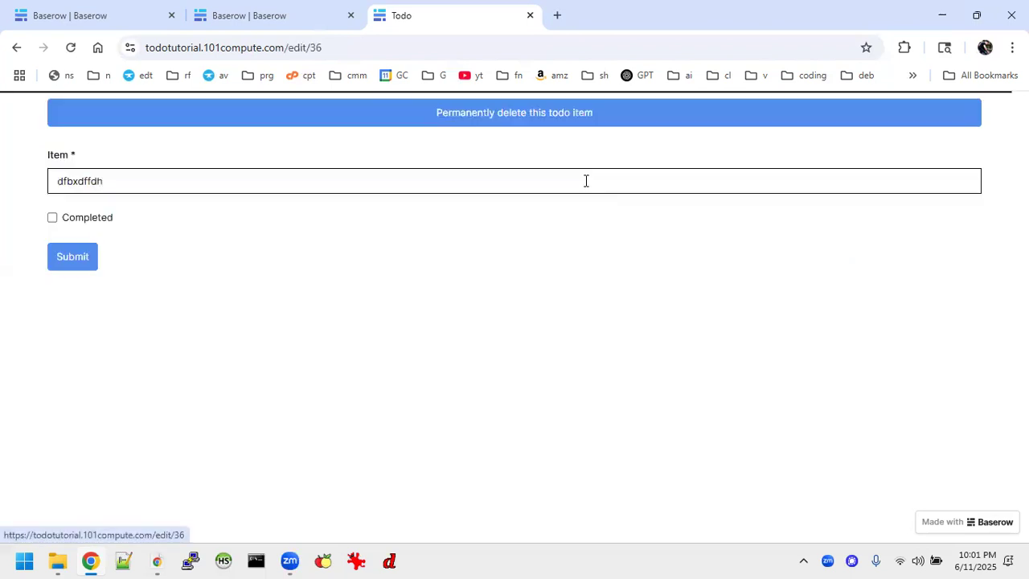
click(517, 119)
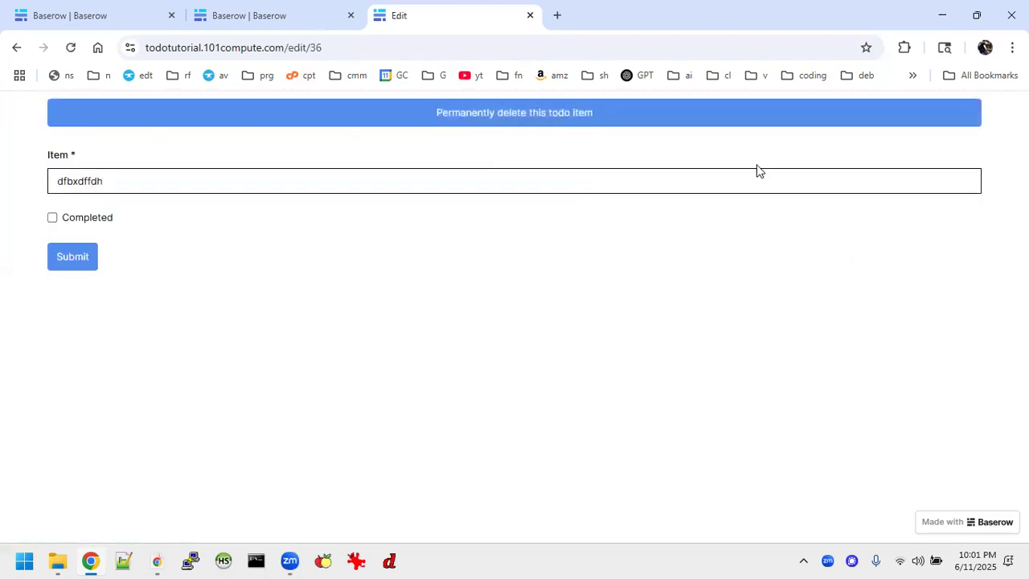
click(942, 125)
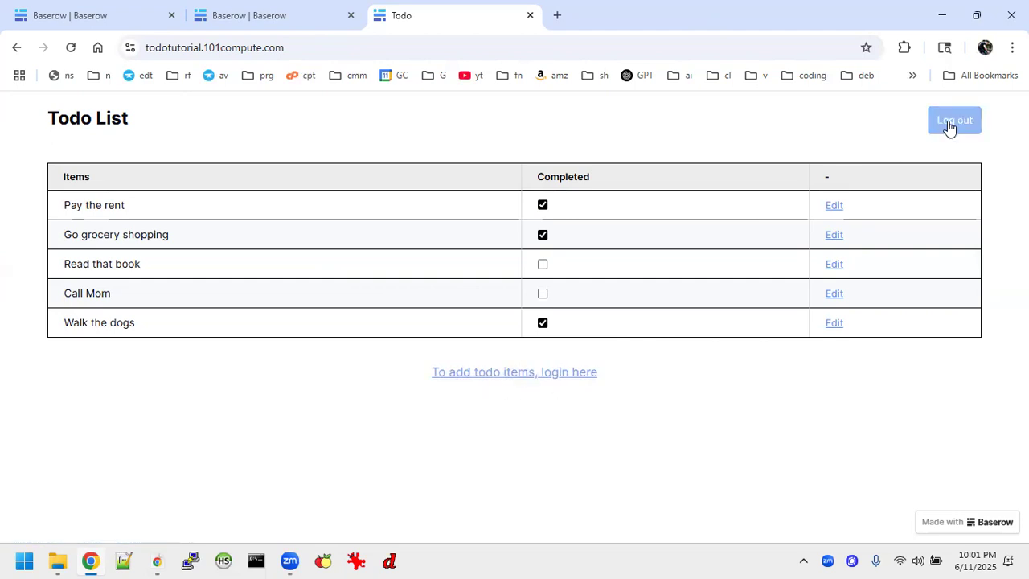
click(276, 26)
On the Todo page, make the Log out button visible only to logged-in visitors
click(735, 138)
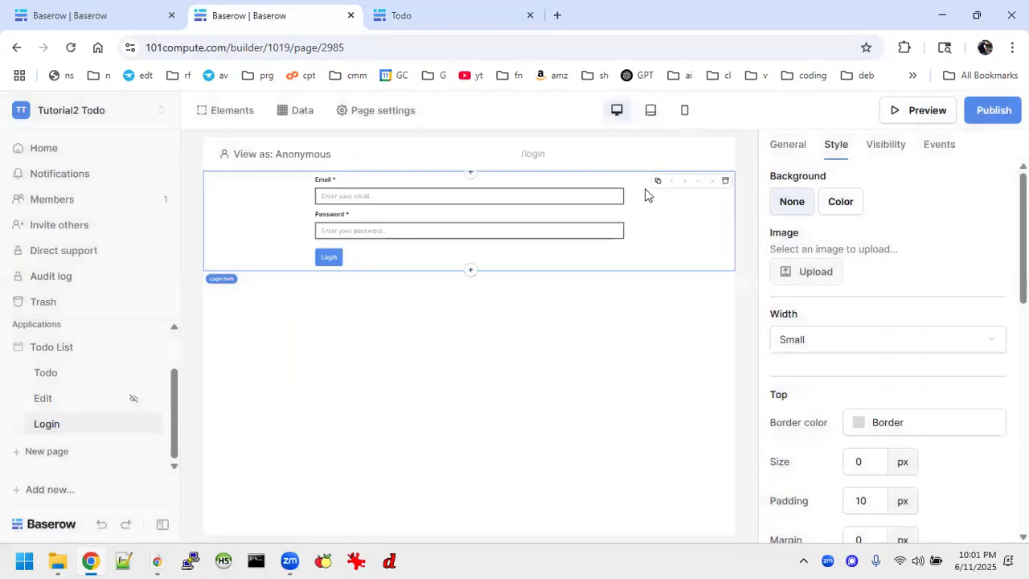
click(72, 375)
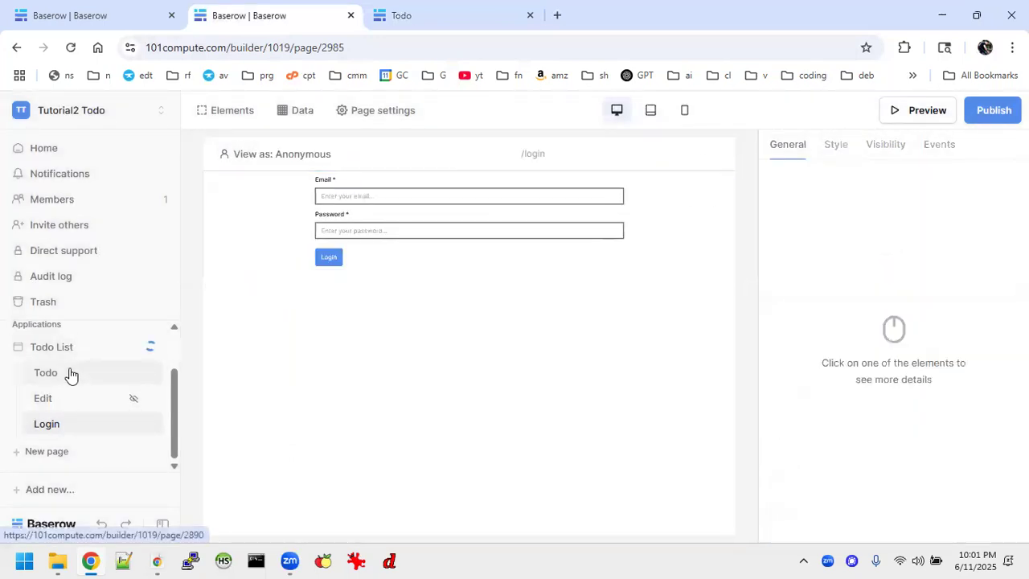
click(703, 193)
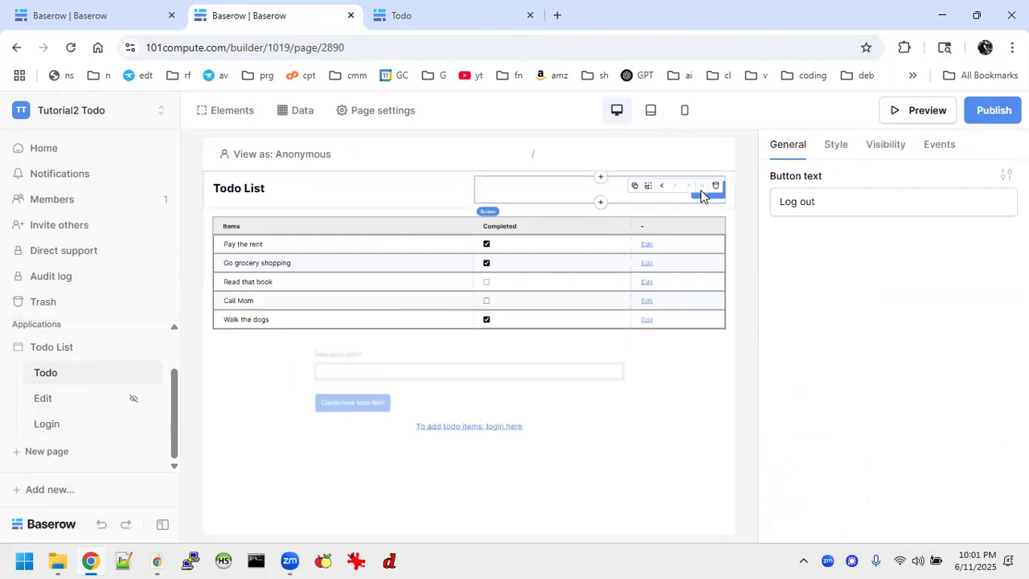
click(885, 145)
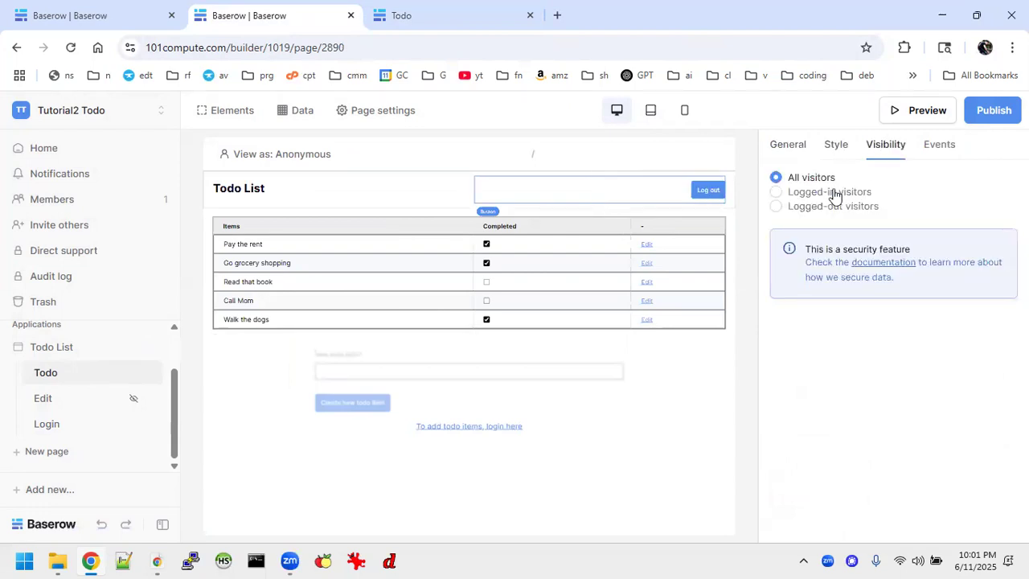
click(776, 192)
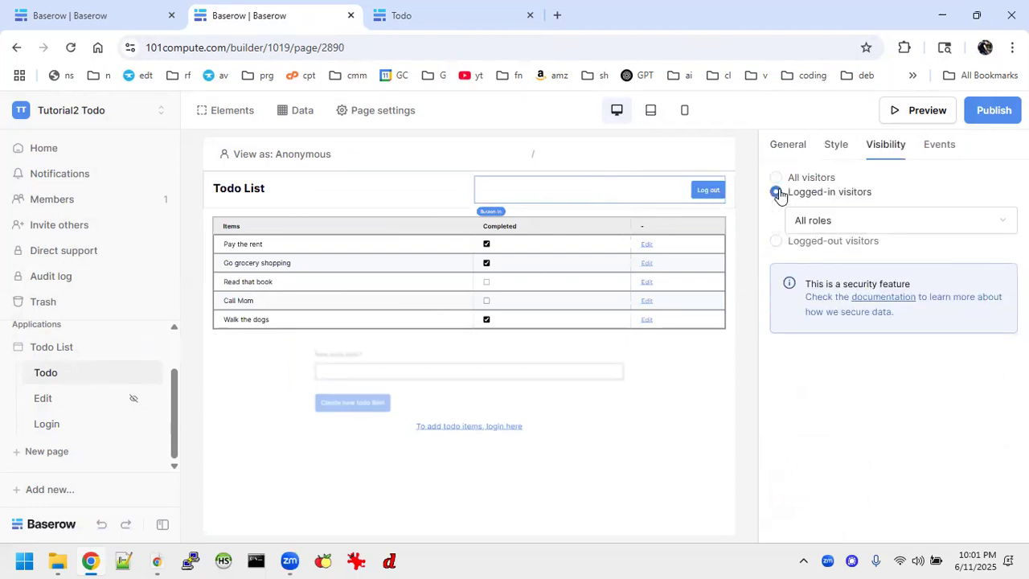
Republish the Todo List app to its domain
click(686, 415)
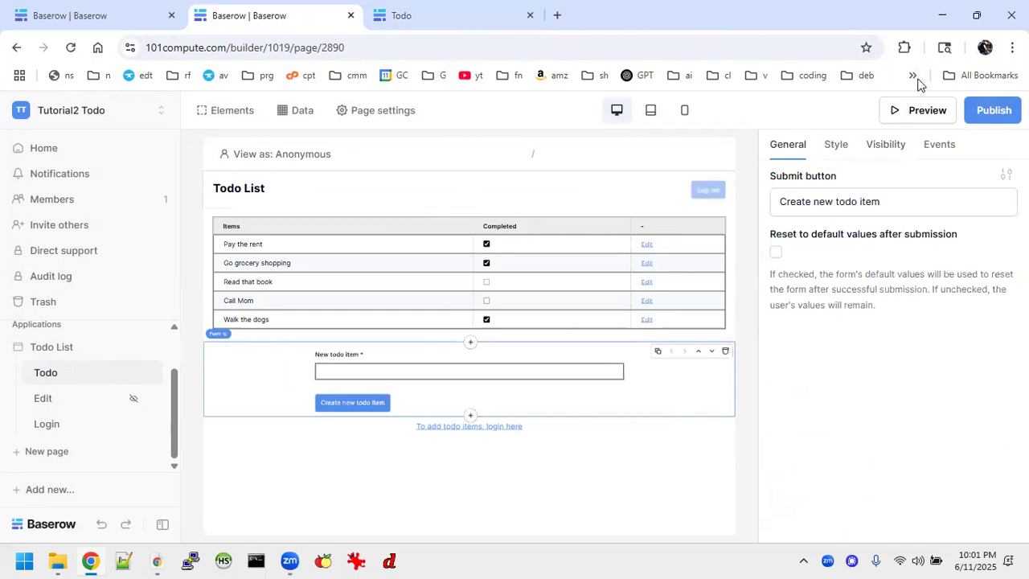
click(994, 113)
click(674, 309)
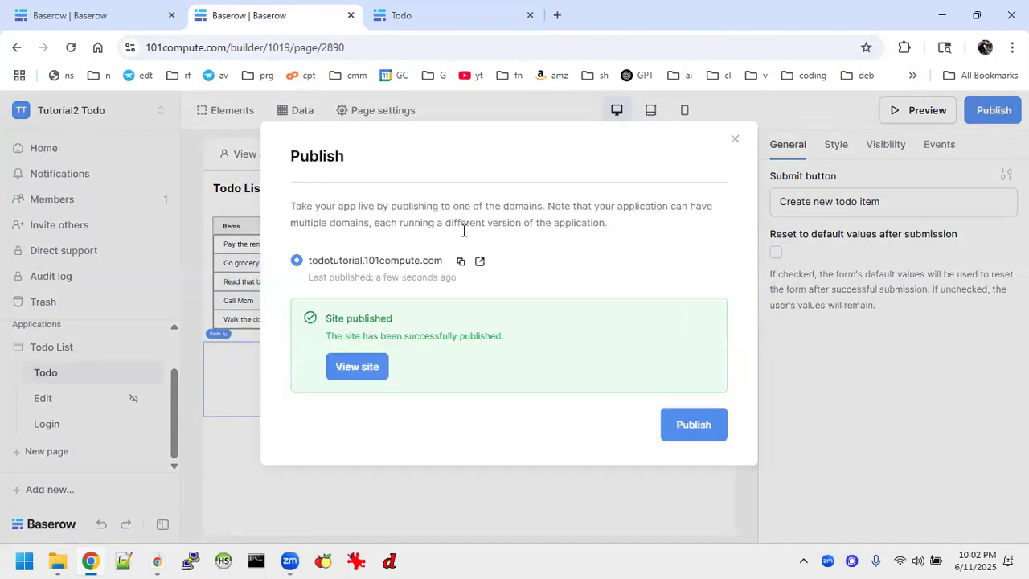
Open the live site, log in to check Log out and the item form, then log out
click(372, 365)
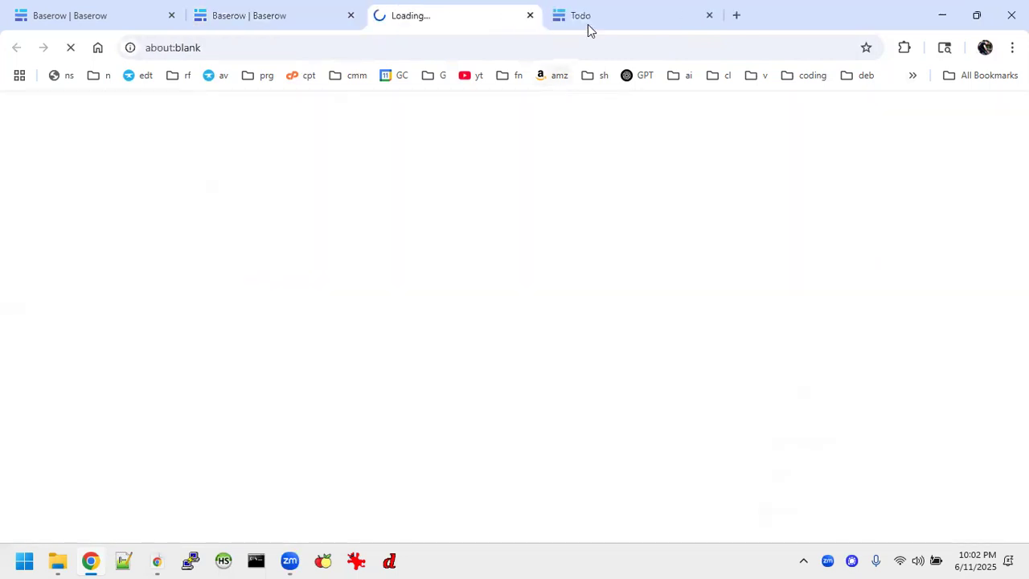
click(709, 16)
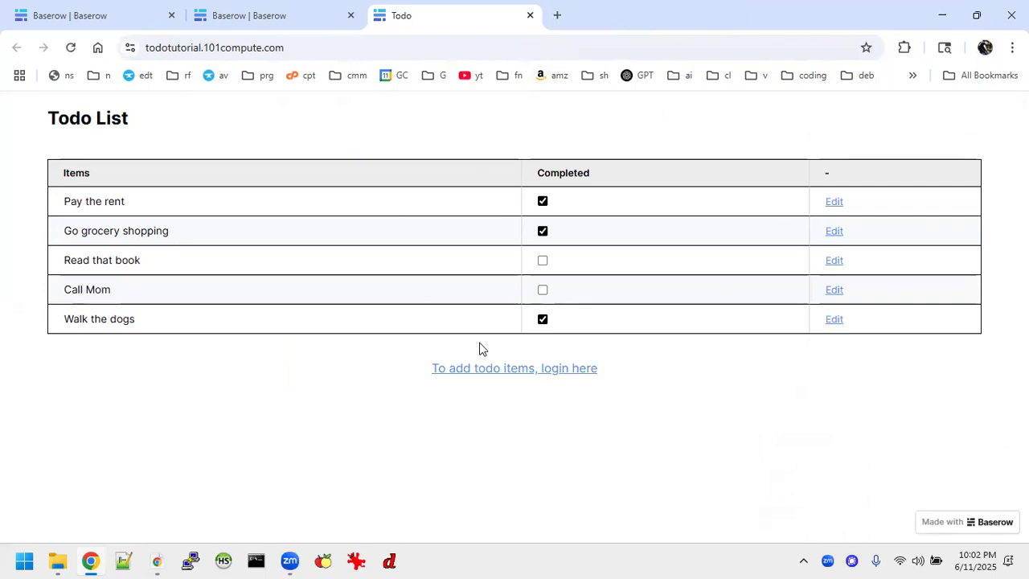
click(518, 372)
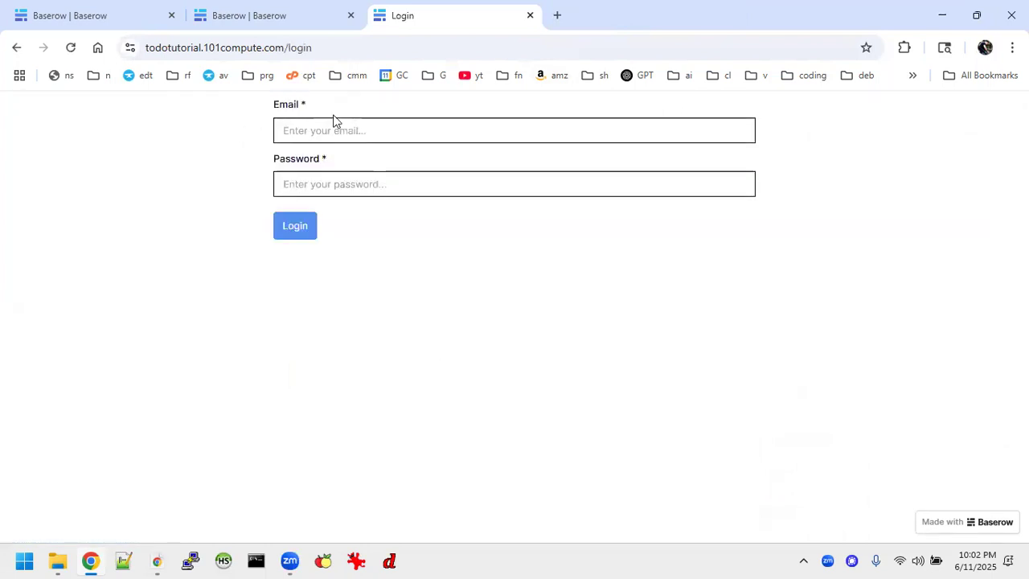
text(joe)
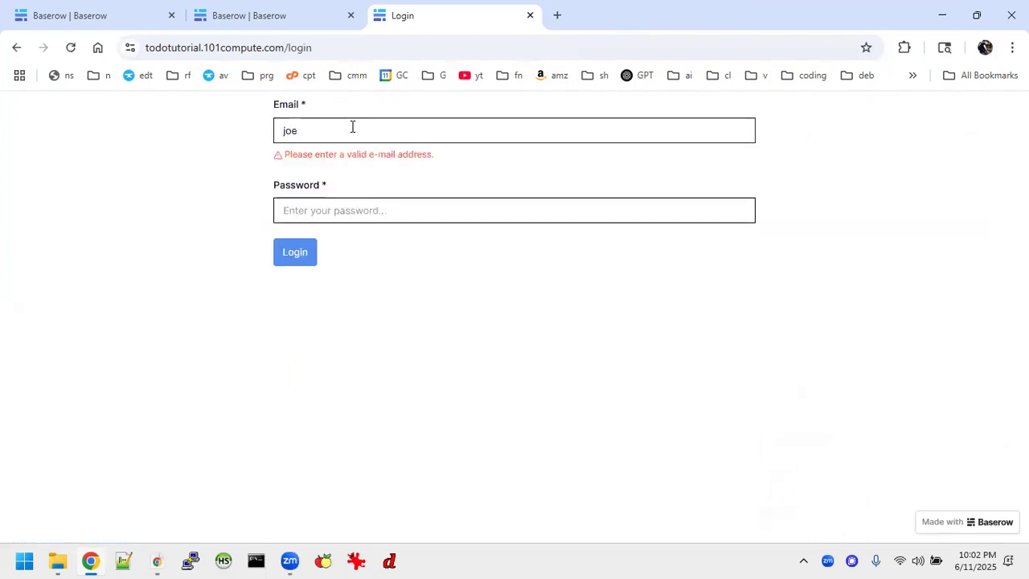
text(@bloe.com)
key(Tab)
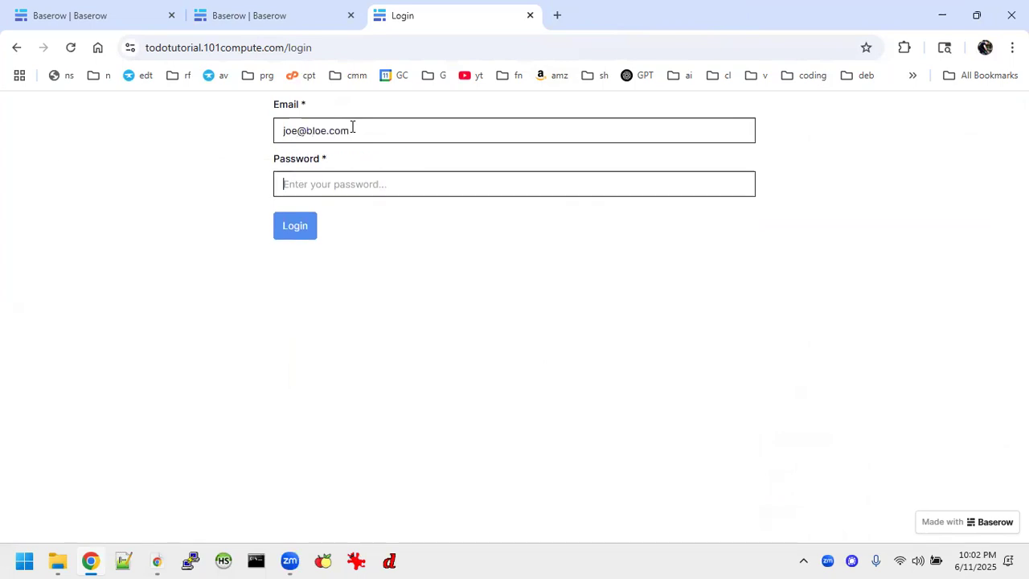
text(••••••••••)
key(Return)
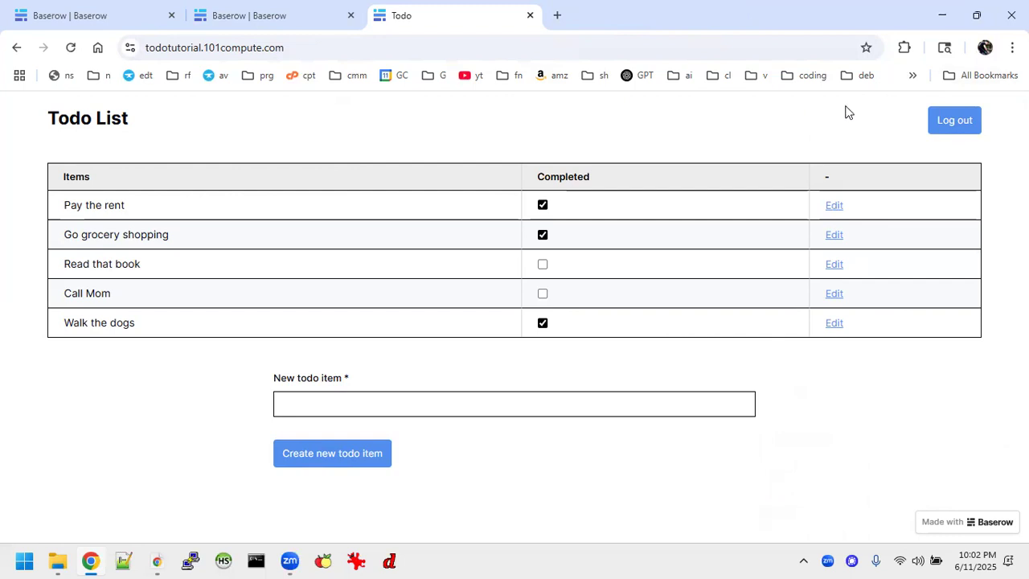
click(953, 121)
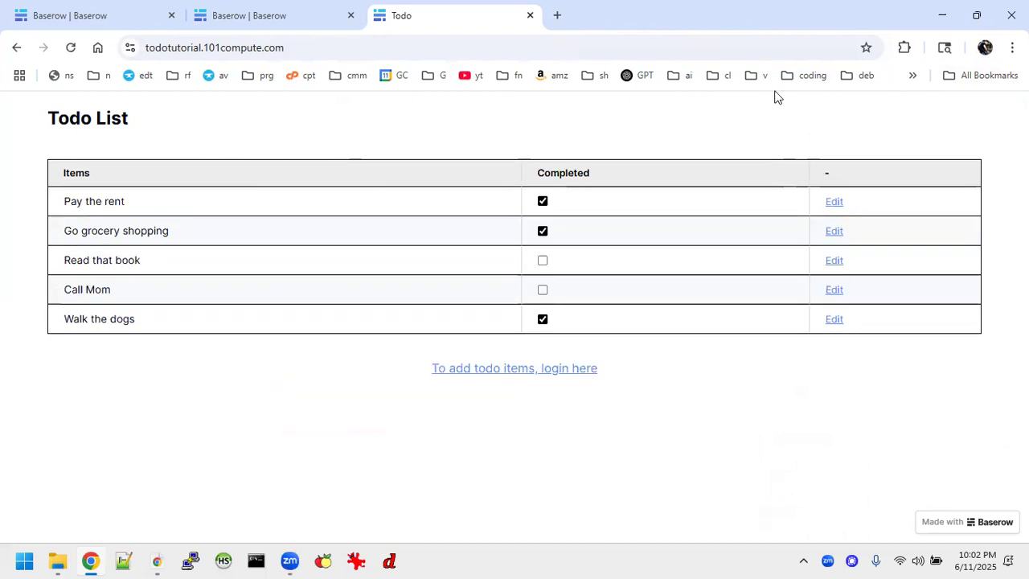
Create a Todo List snapshot, appending ' - with auth complete' to the default timestamped name
click(285, 10)
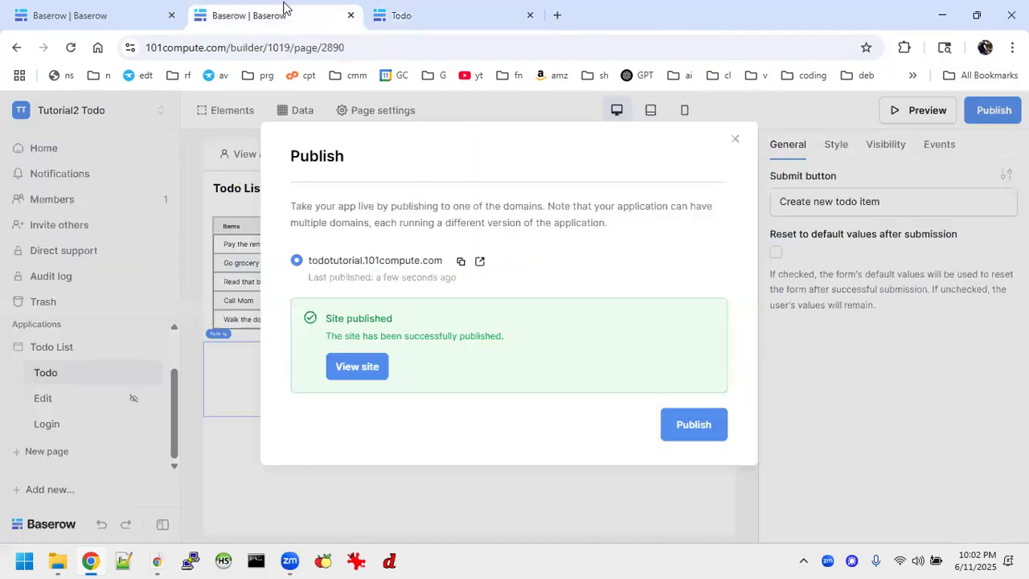
click(735, 140)
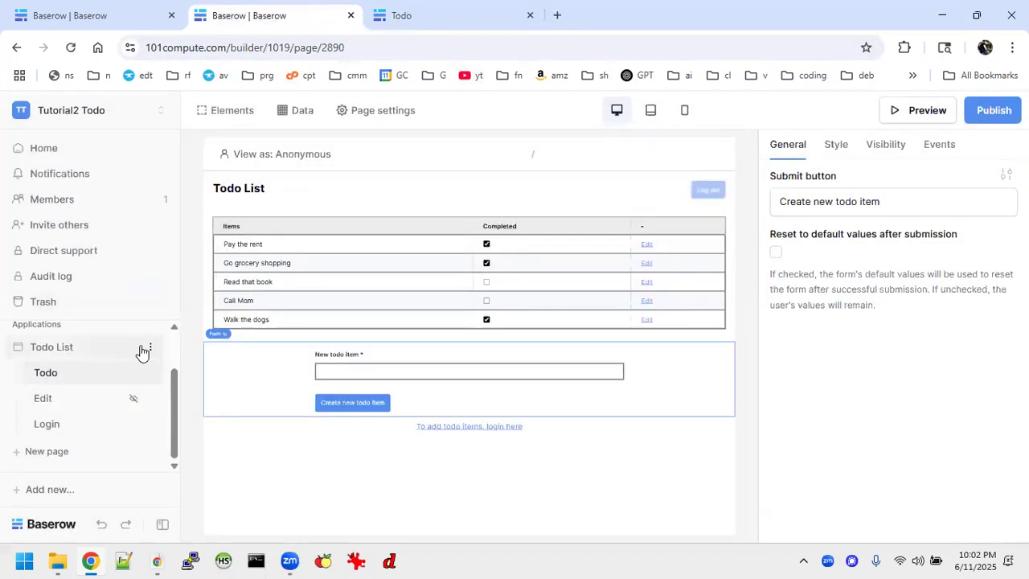
click(150, 351)
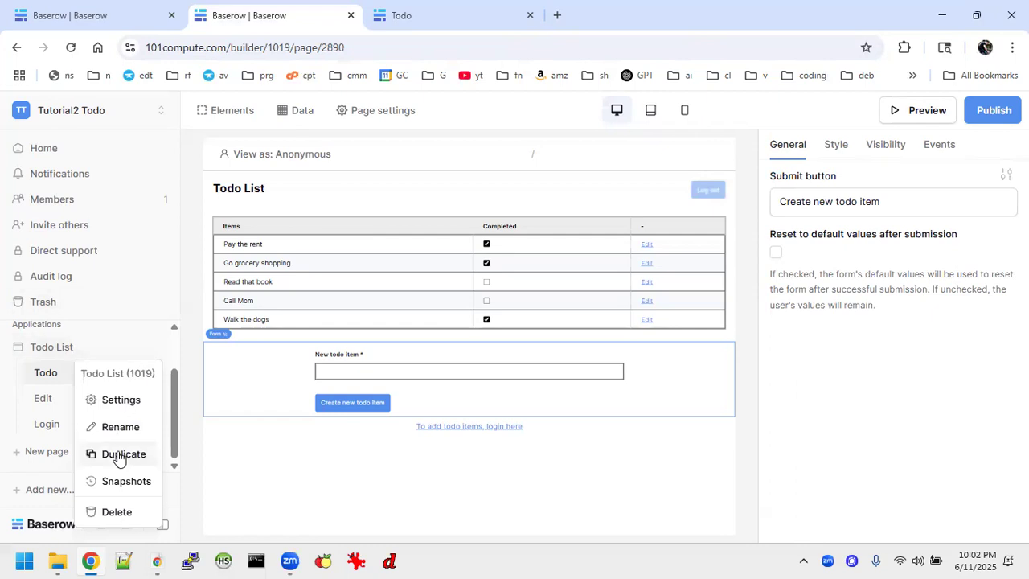
click(125, 480)
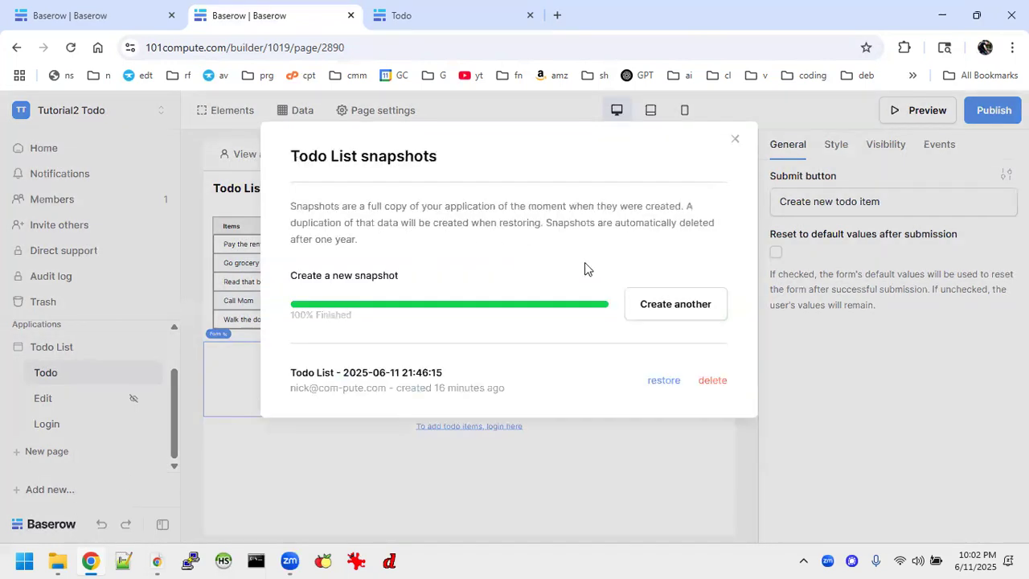
click(672, 309)
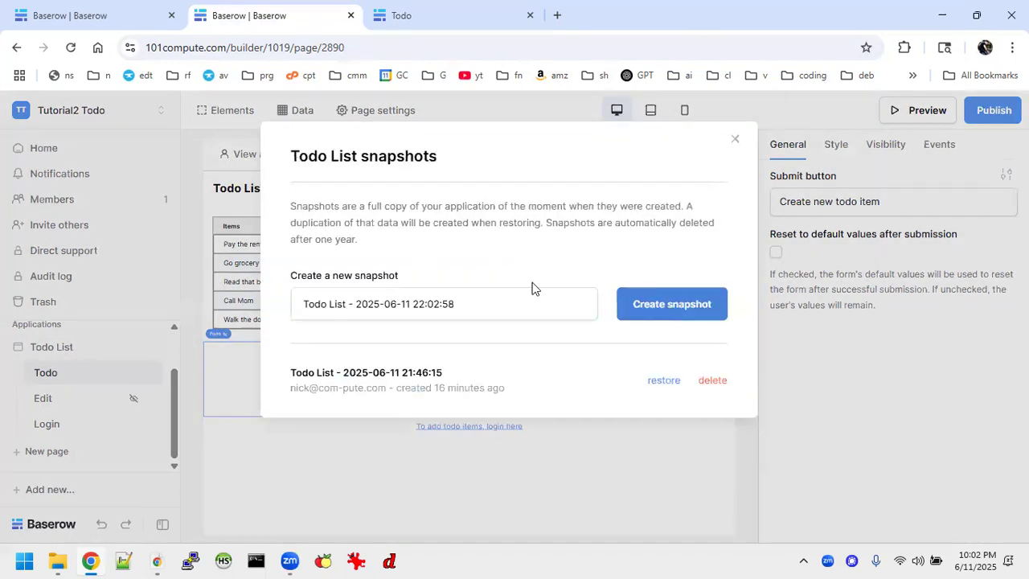
click(492, 307)
text(- )
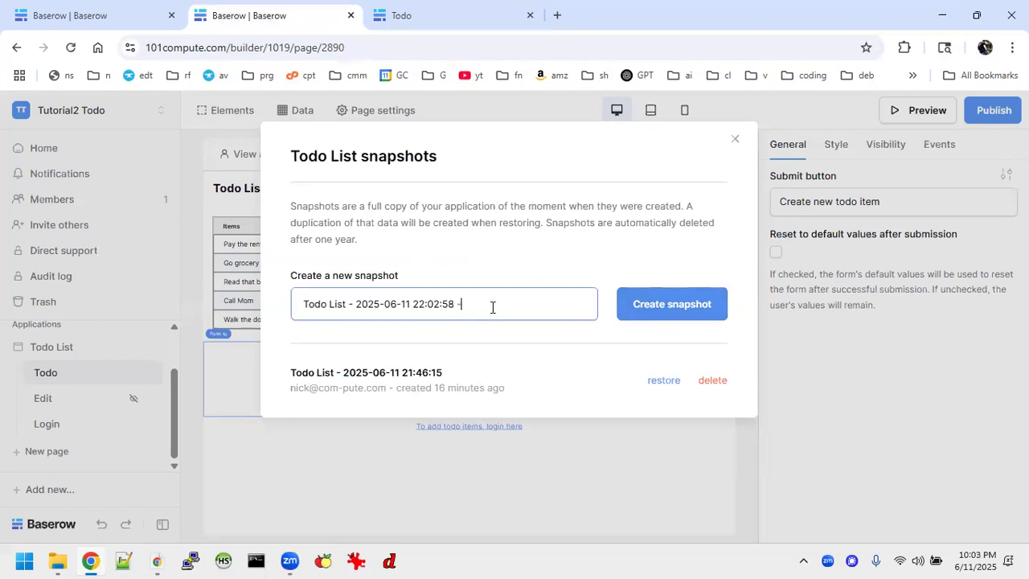
text(with auth complete)
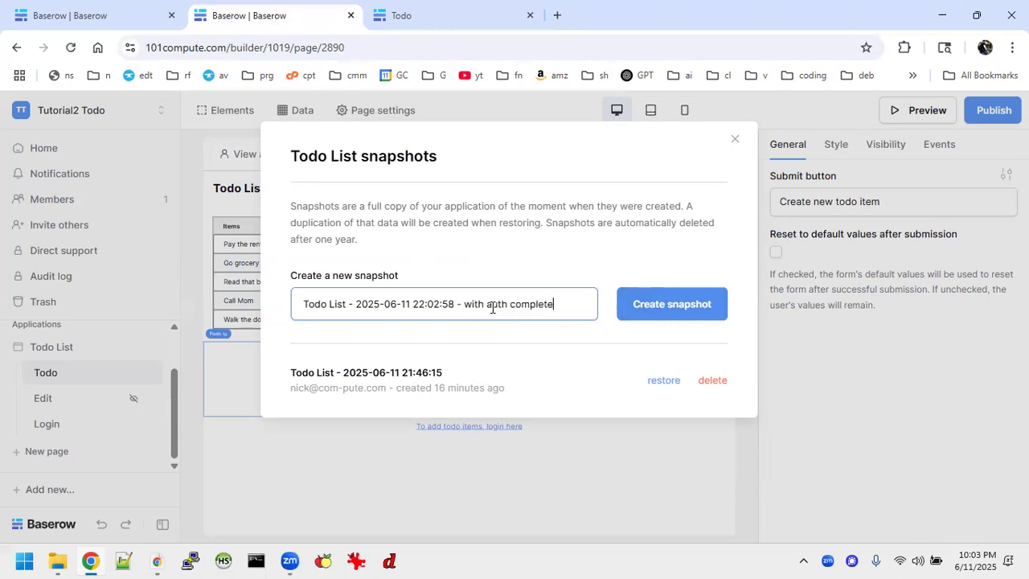
click(653, 308)
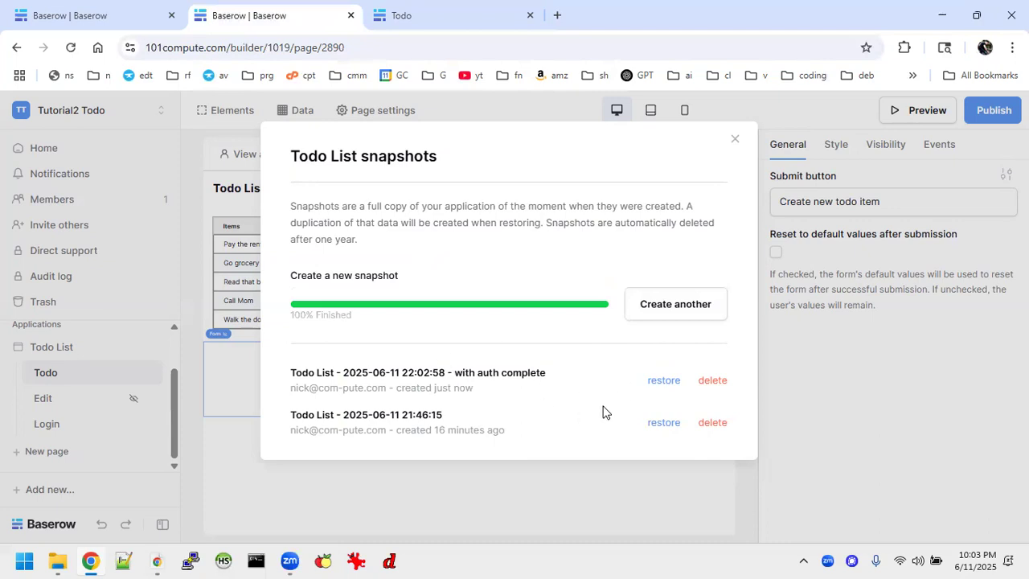
click(734, 138)
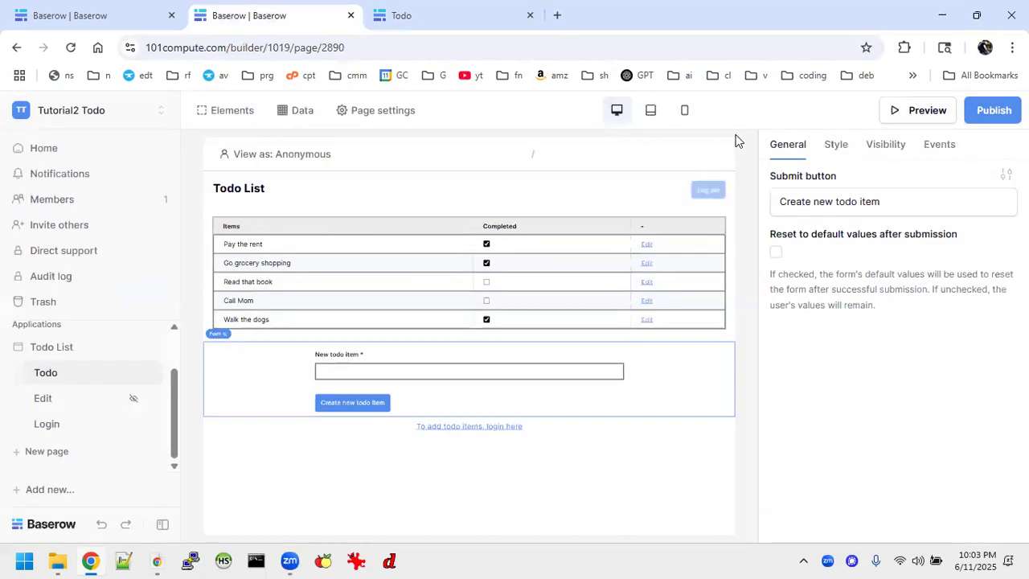